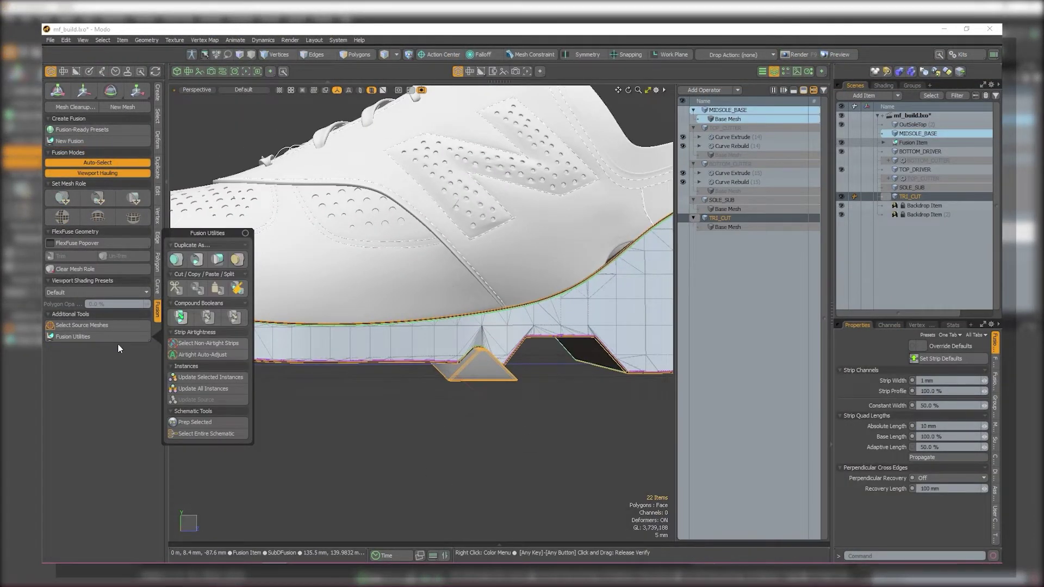
Duplicate the triangular TRI_CUT mesh beneath the midsole.
click(217, 260)
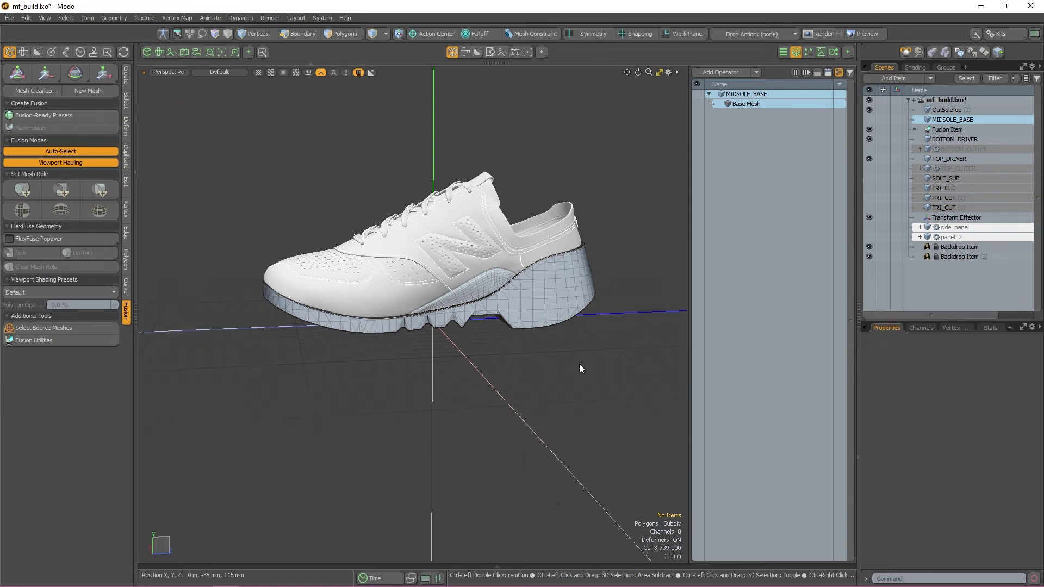
Examine the midsole against the backdrop sketch in the Left view and from perspective.
key(ctrl+space)
click(525, 365)
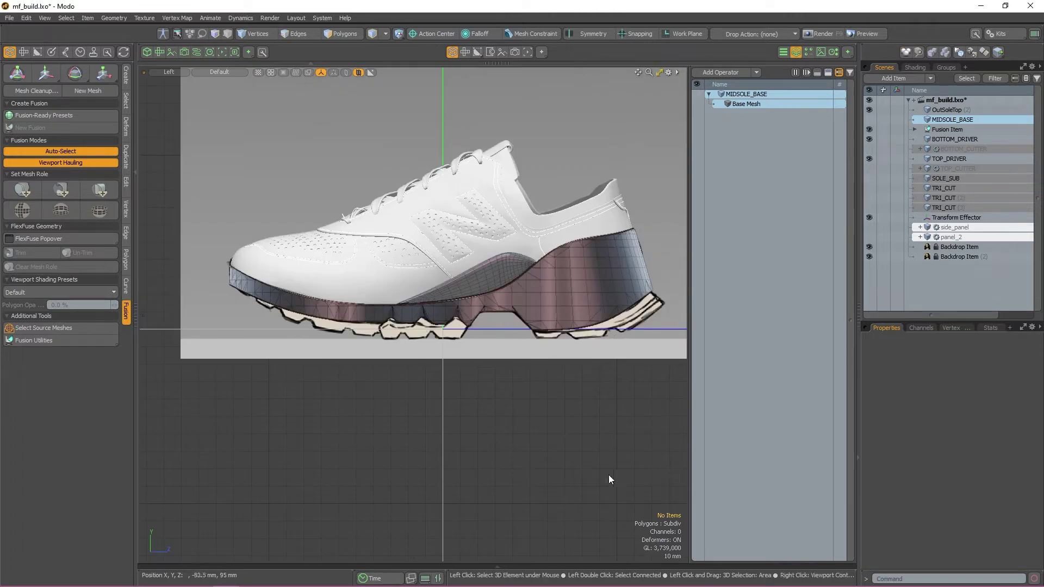
alt+drag(634, 368, 597, 403)
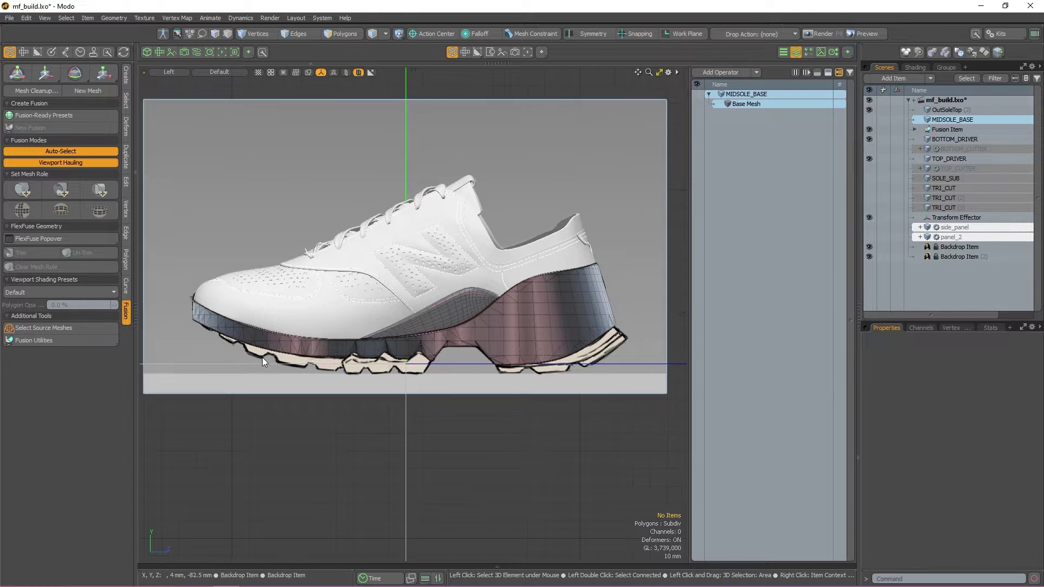
key(ctrl)
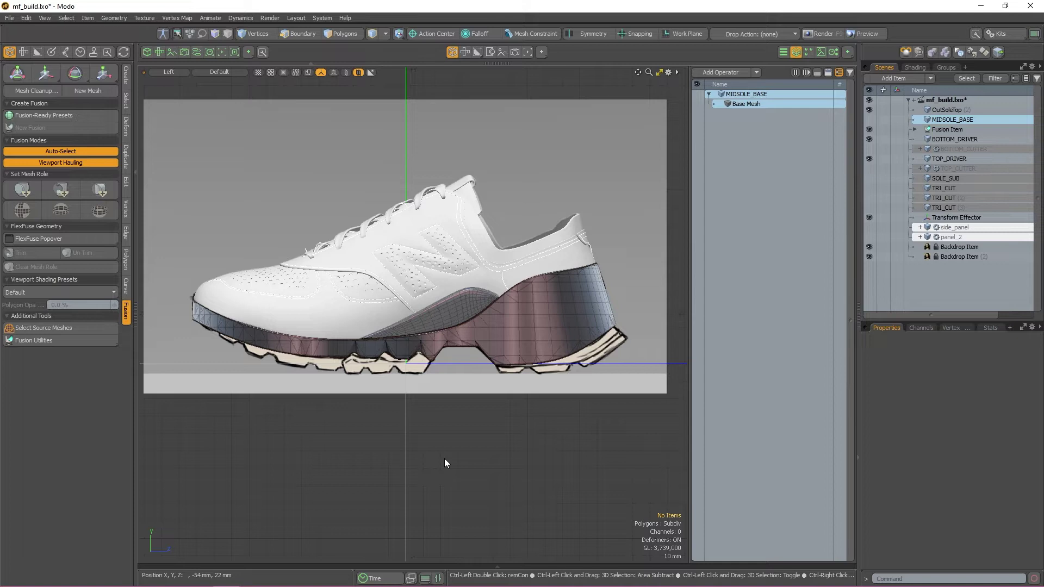
alt+right_drag(445, 458, 481, 430)
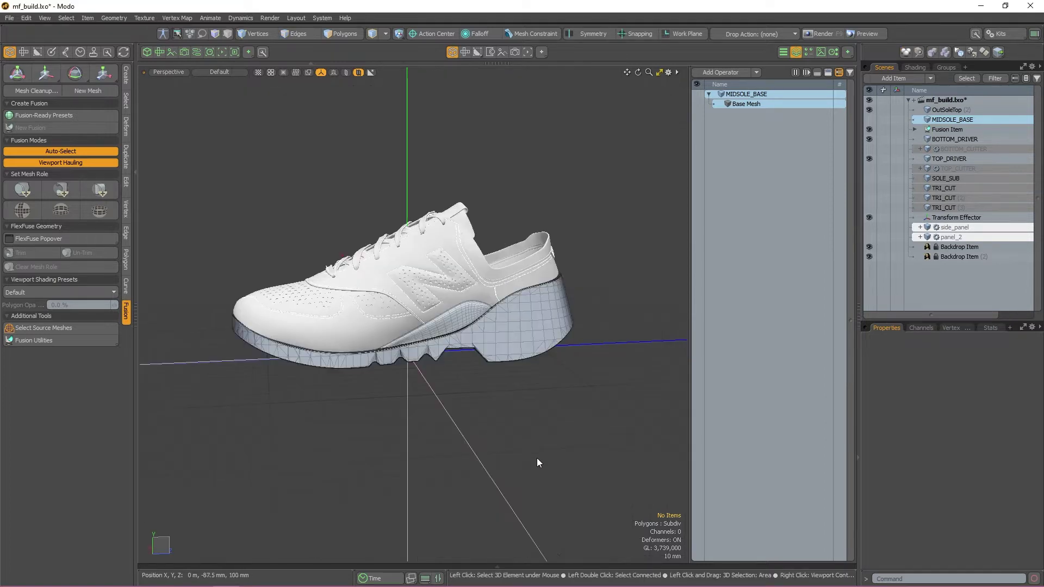
alt+drag(563, 430, 520, 325)
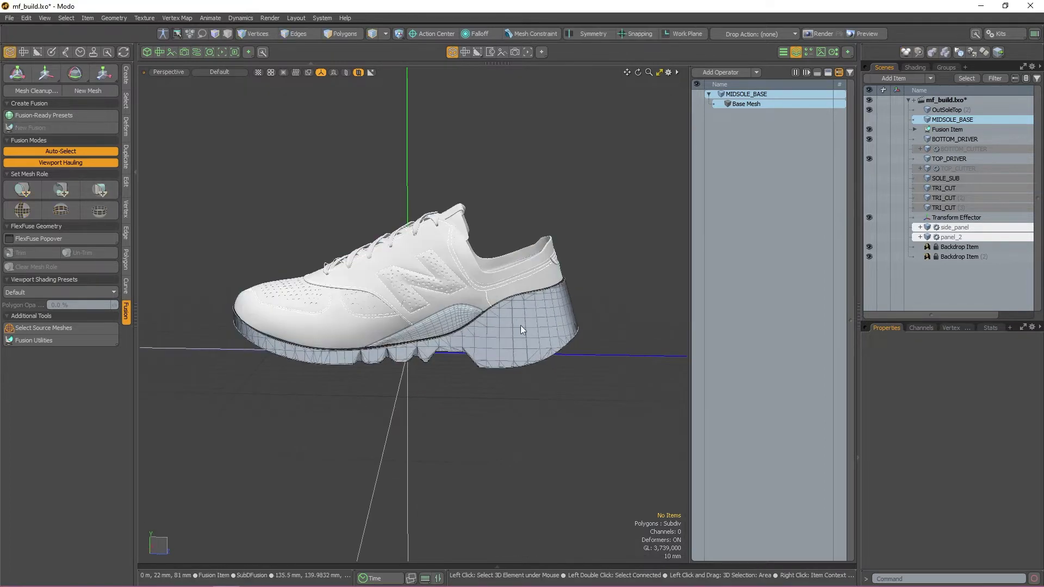
Duplicate the MIDSOLE_BASE mesh without a Fusion role, name the copy OUTSOLE_BASE and hide it.
click(571, 319)
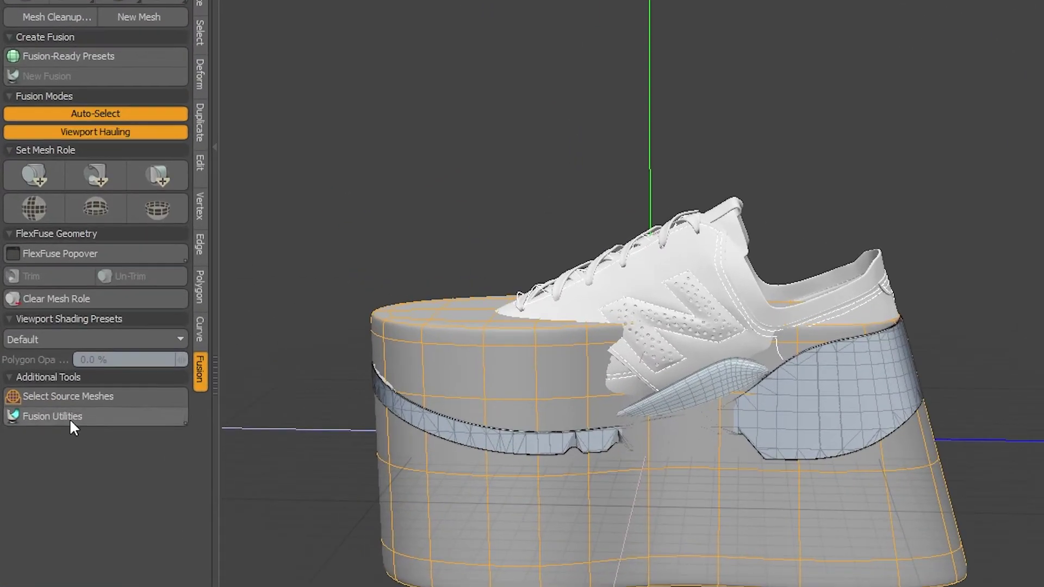
click(46, 342)
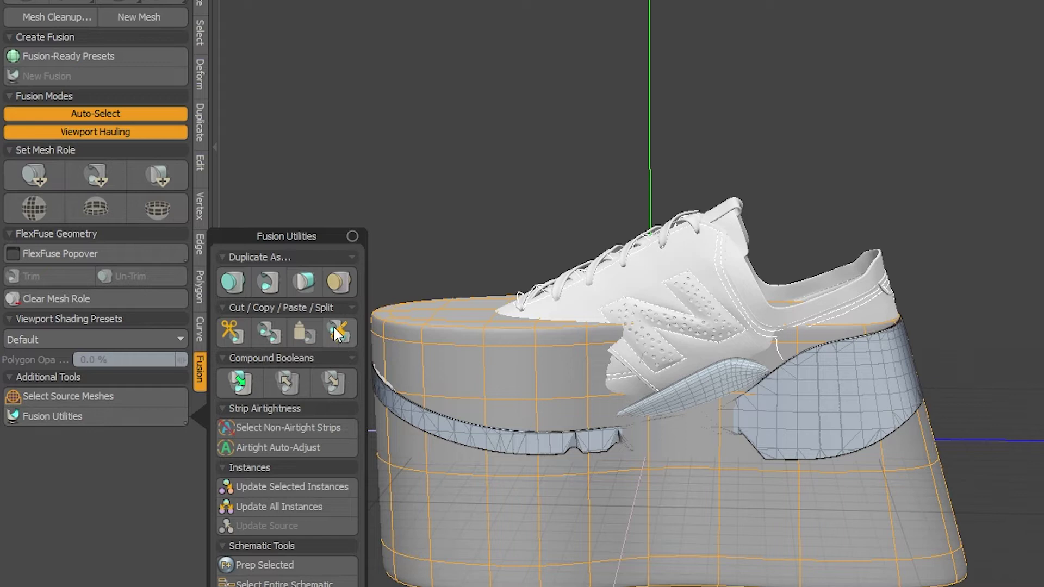
click(335, 277)
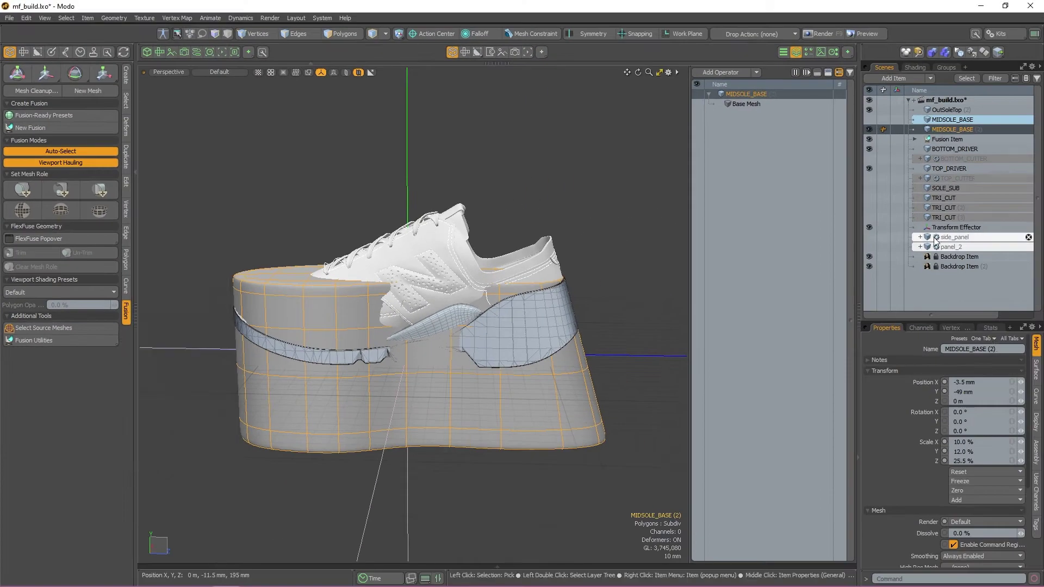
drag(1005, 349, 904, 351)
text(OUTSOLE_BASE)
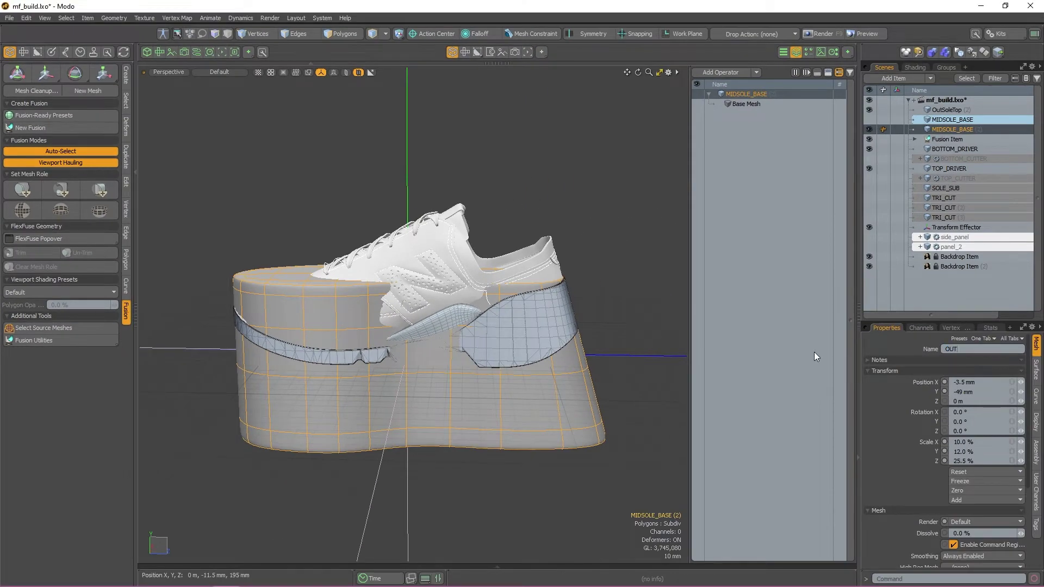
key(Return)
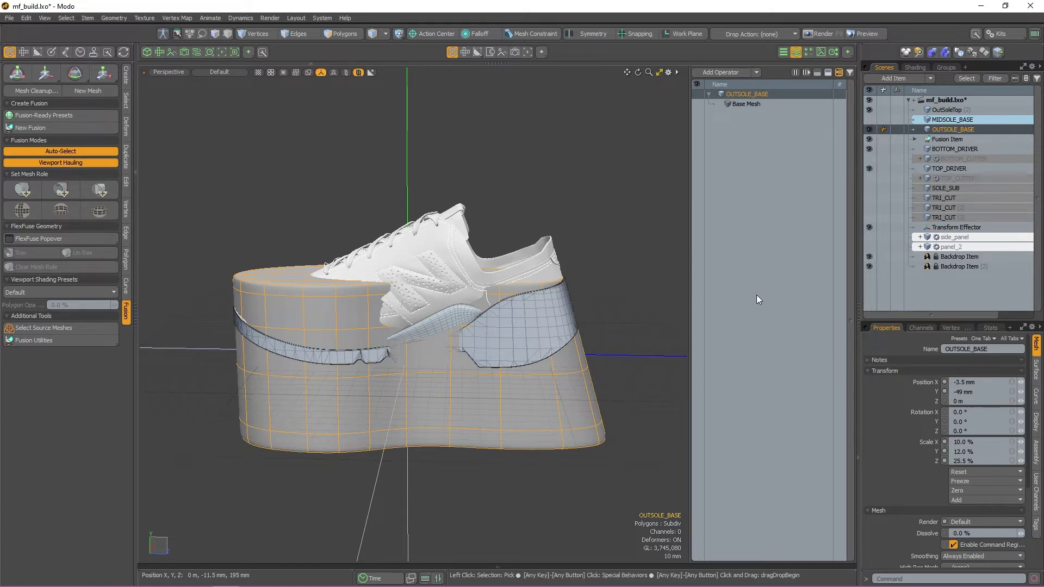
click(868, 129)
Duplicate the midsole's BOTTOM_CUTTER surface without a Fusion role and name the copy OUTSOLE_TOP.
alt+drag(640, 396, 584, 288)
scroll(571, 327, up, 5)
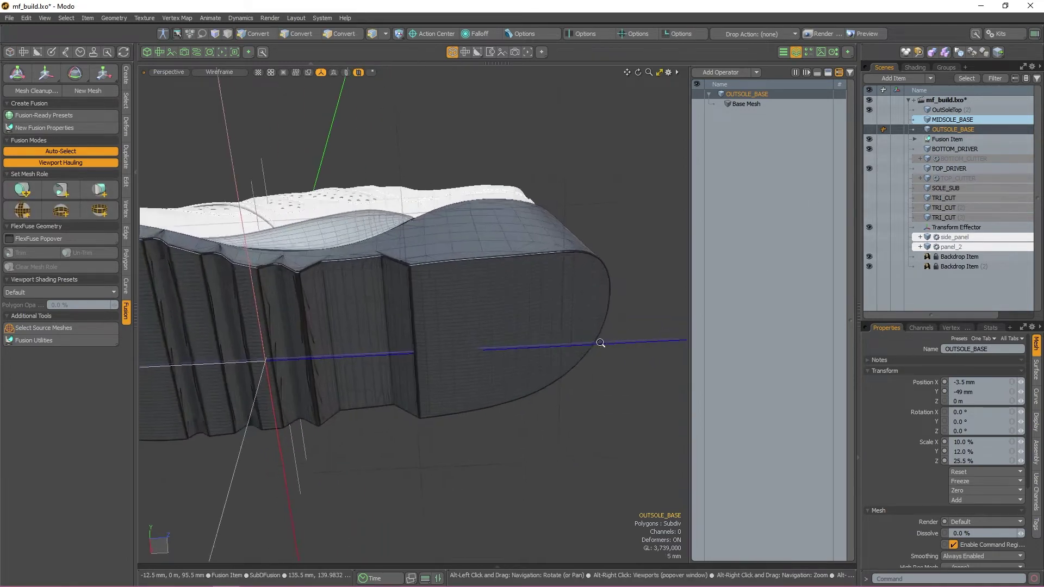
click(562, 283)
scroll(562, 282, down, 5)
alt+drag(570, 305, 549, 405)
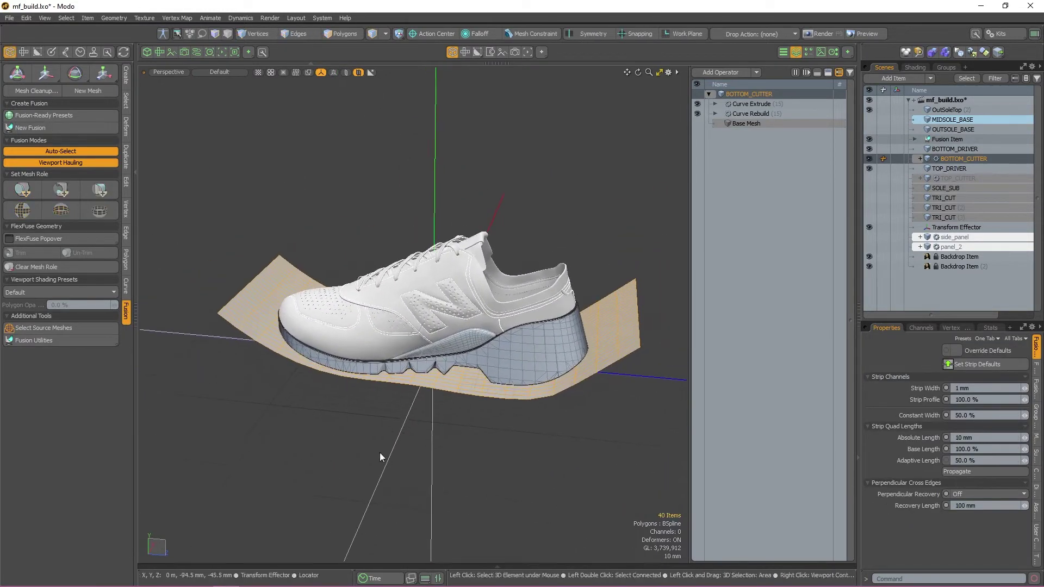
click(90, 343)
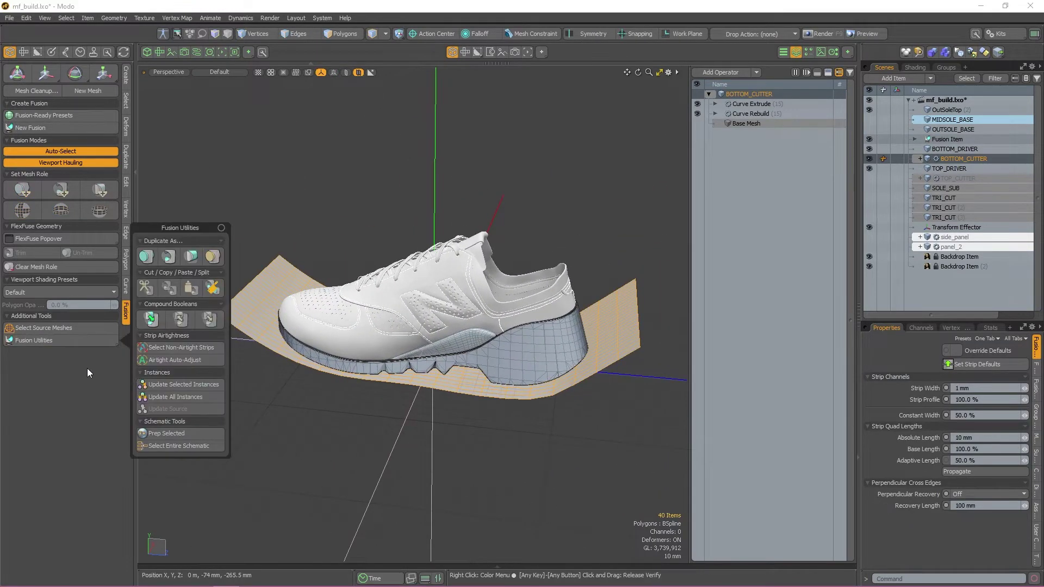
click(213, 256)
click(996, 349)
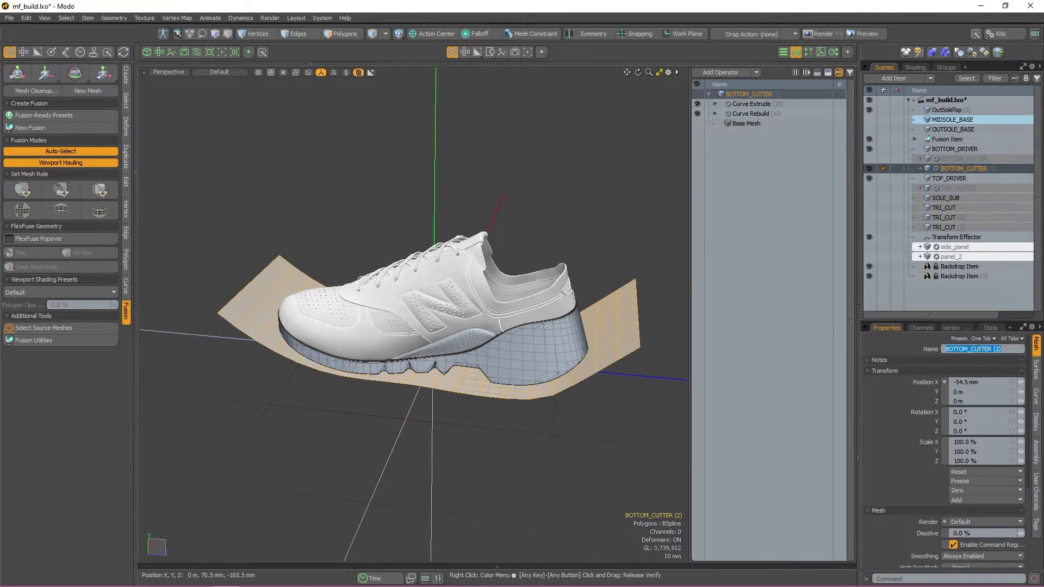
text(OUTSOLE_TOP)
key(Return)
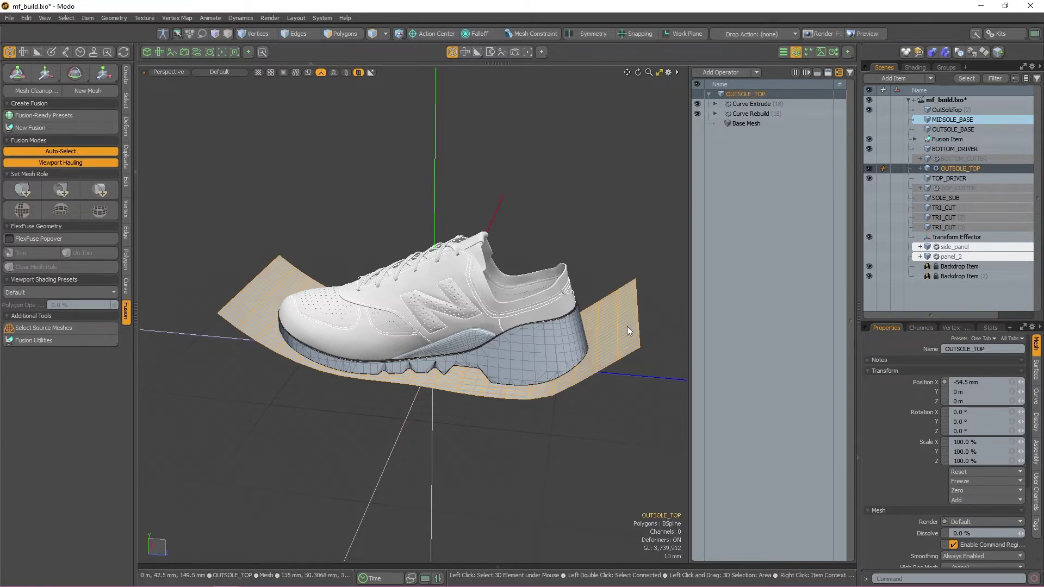
click(595, 439)
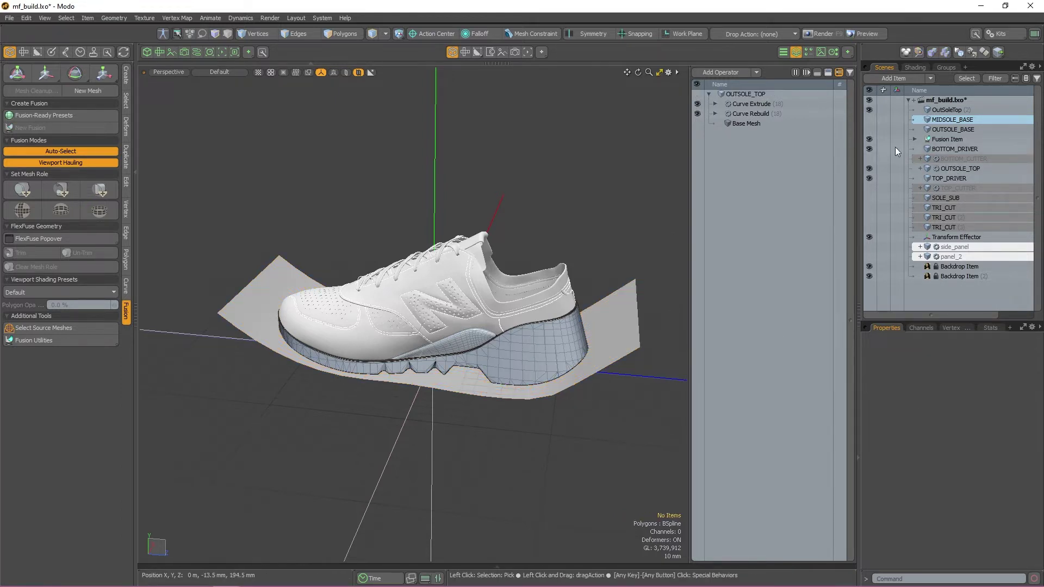
Hide the midsole's Fusion Item and create a new Fusion from the OUTSOLE_BASE mesh.
click(869, 139)
click(956, 120)
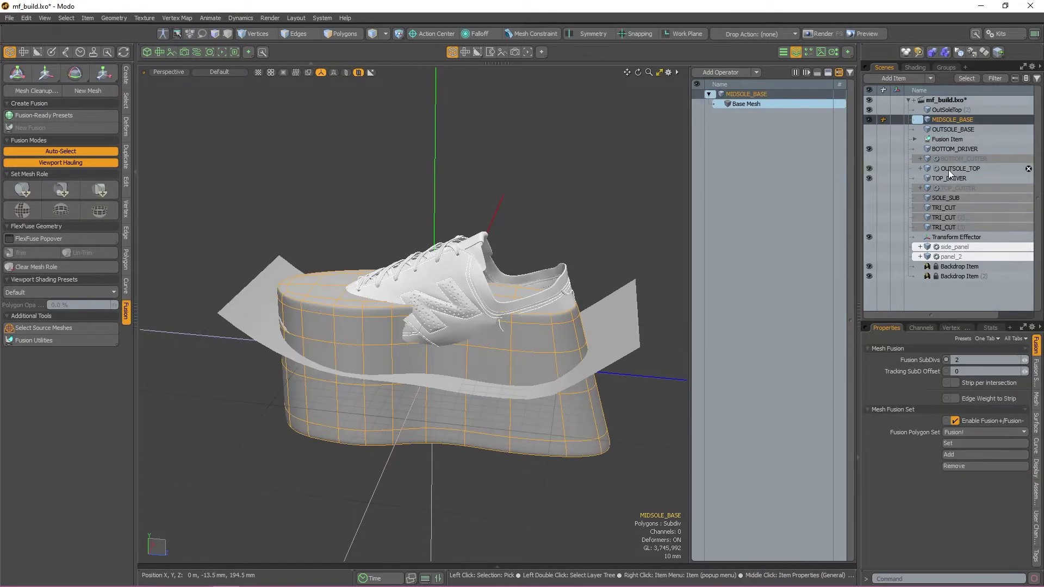
key(h)
click(952, 129)
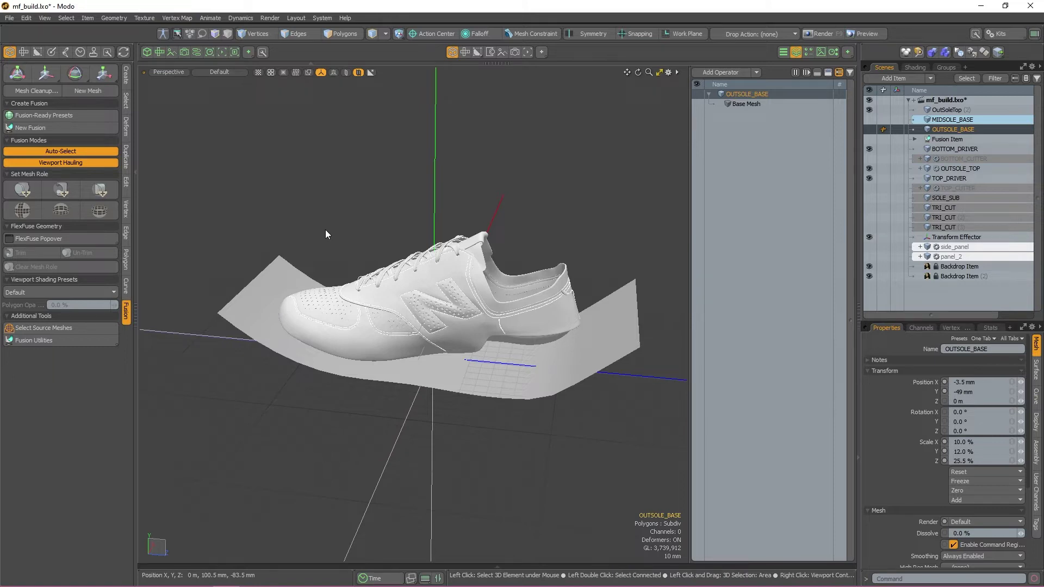
click(74, 127)
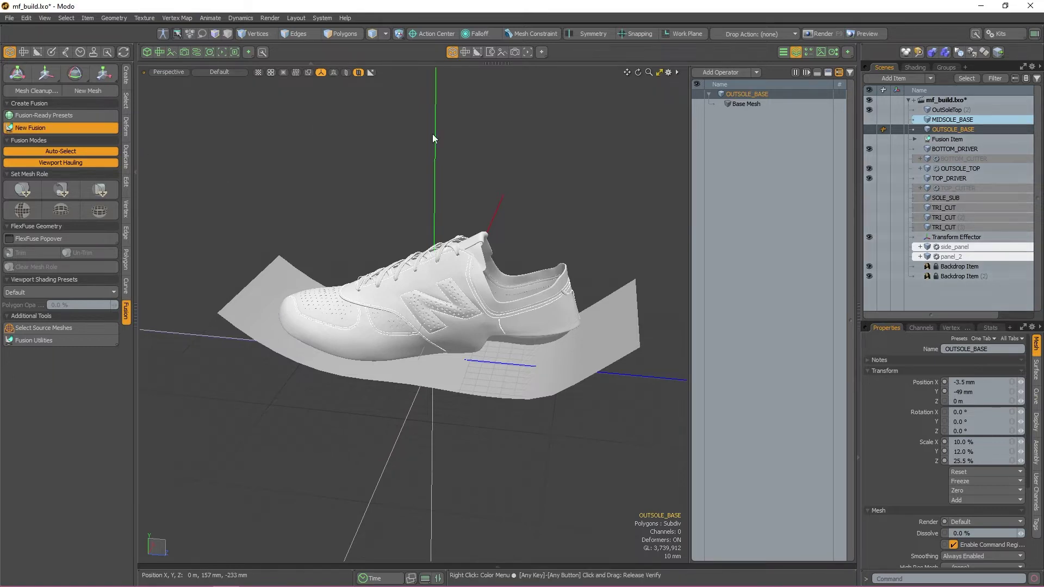
click(589, 419)
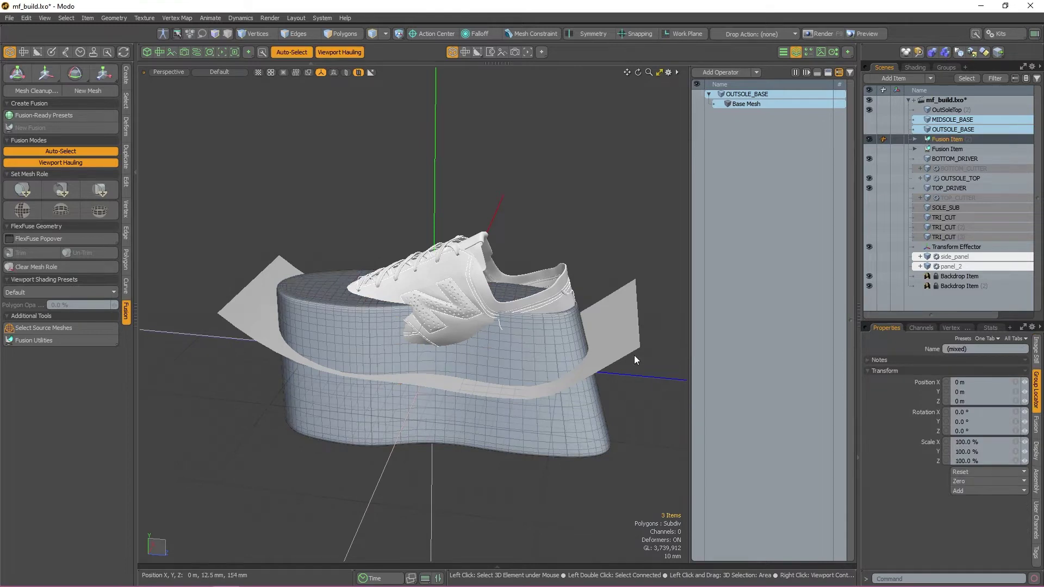
Subtract the OUTSOLE_TOP surface from OUTSOLE_BASE in the new Fusion and show the midsole's Fusion Item again.
click(568, 425)
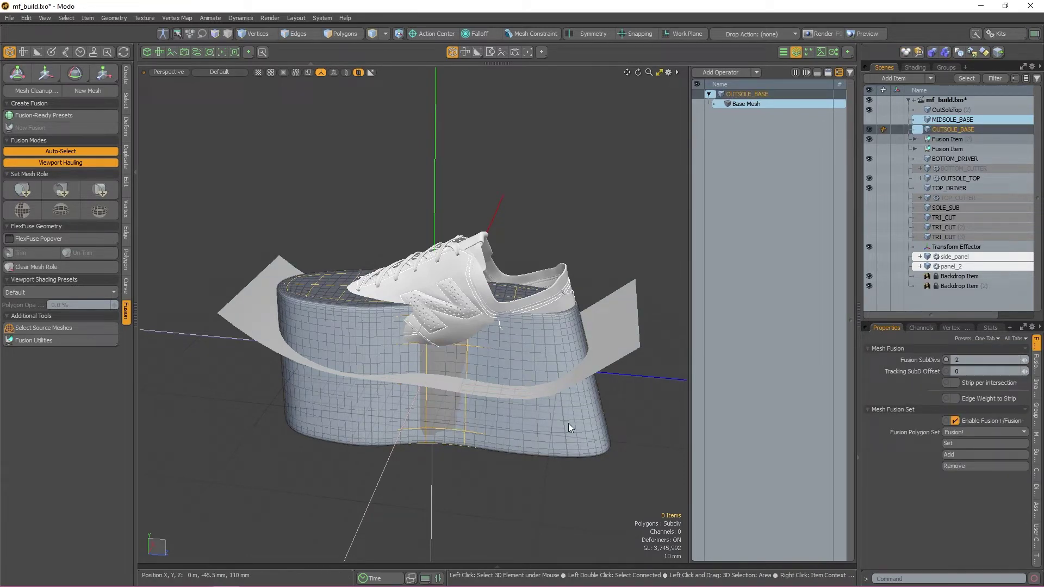
shift+click(620, 310)
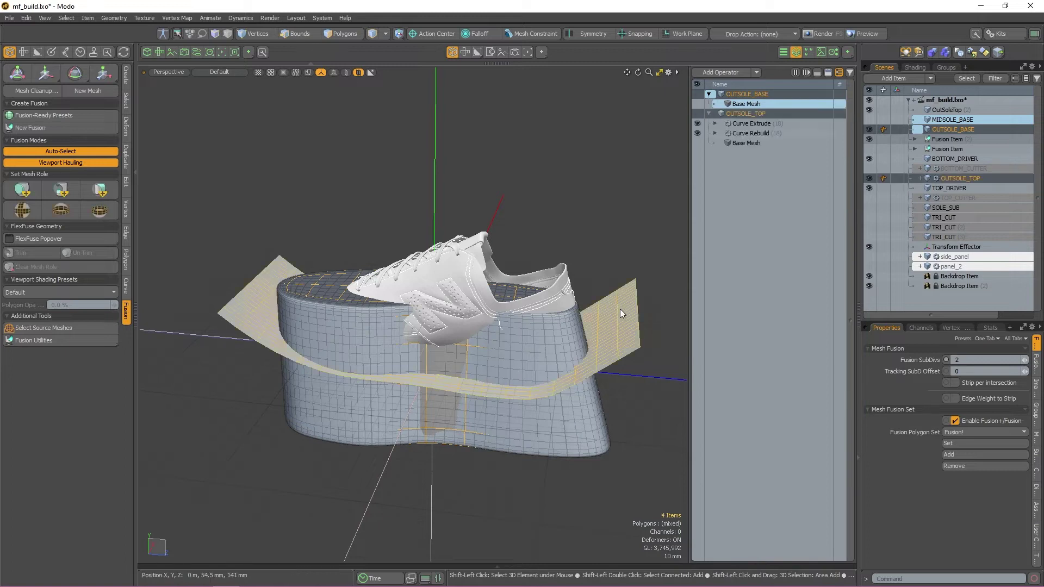
click(62, 192)
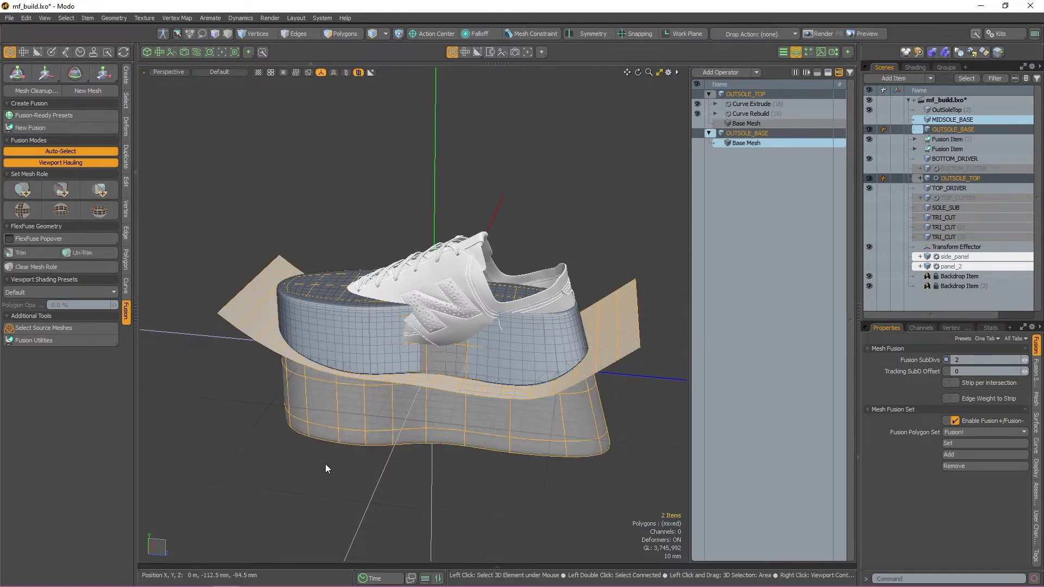
click(370, 500)
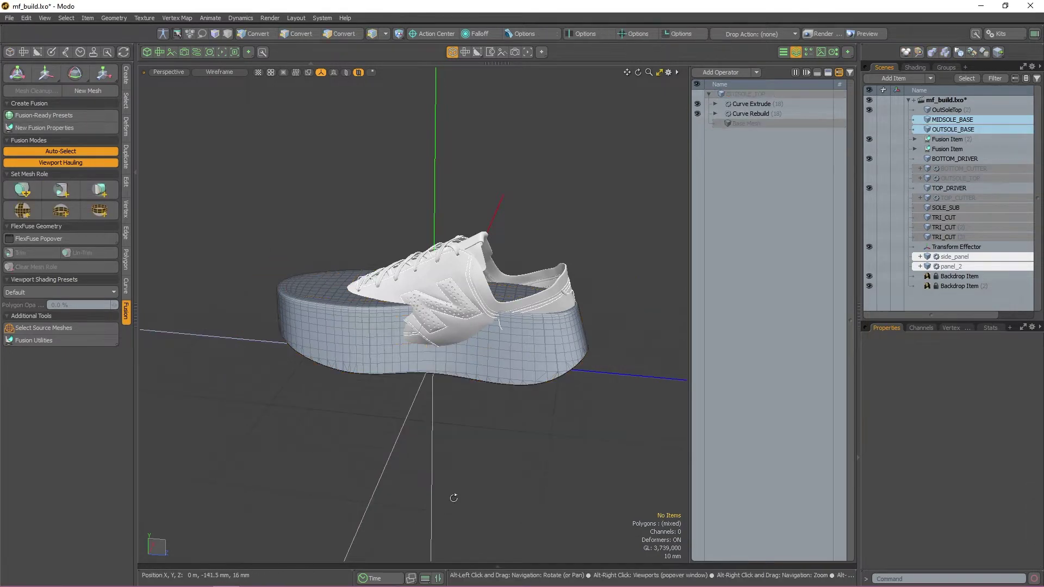
alt+drag(450, 496, 467, 474)
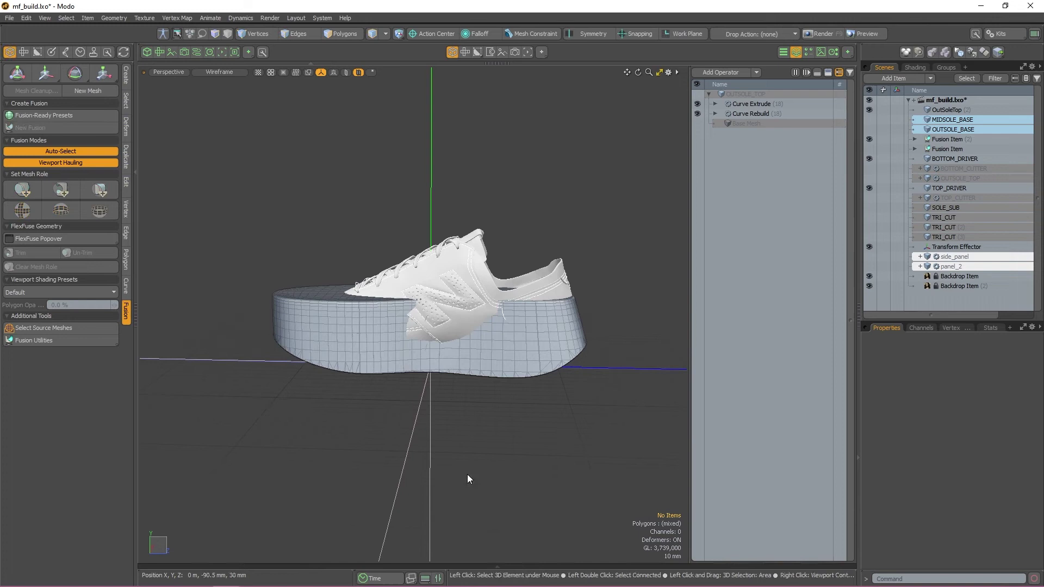
click(869, 149)
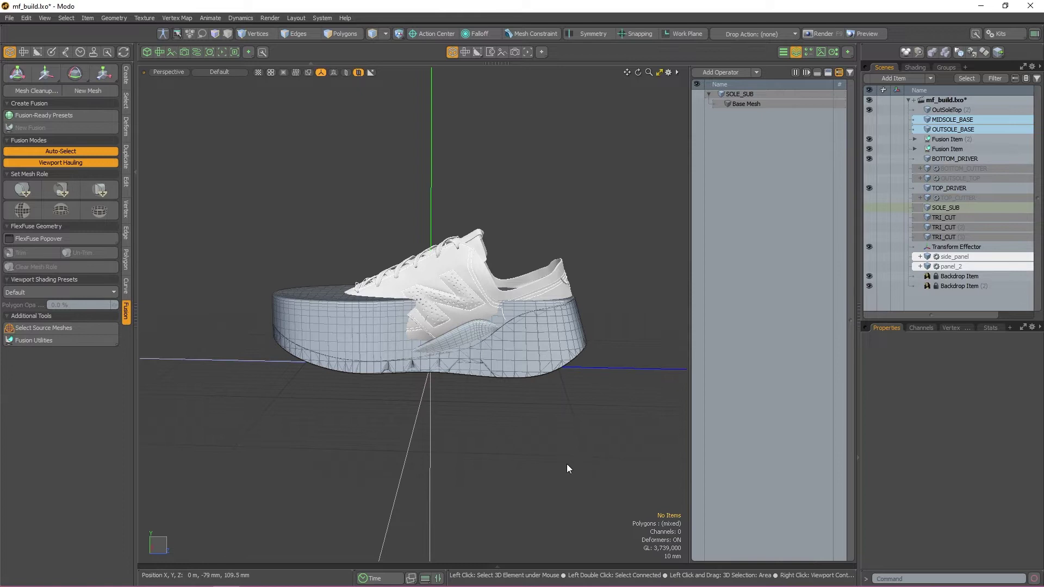
mouse_move(566, 450)
alt+mouse_down()
mouse_move(288, 447)
mouse_move(578, 451)
alt+mouse_up()
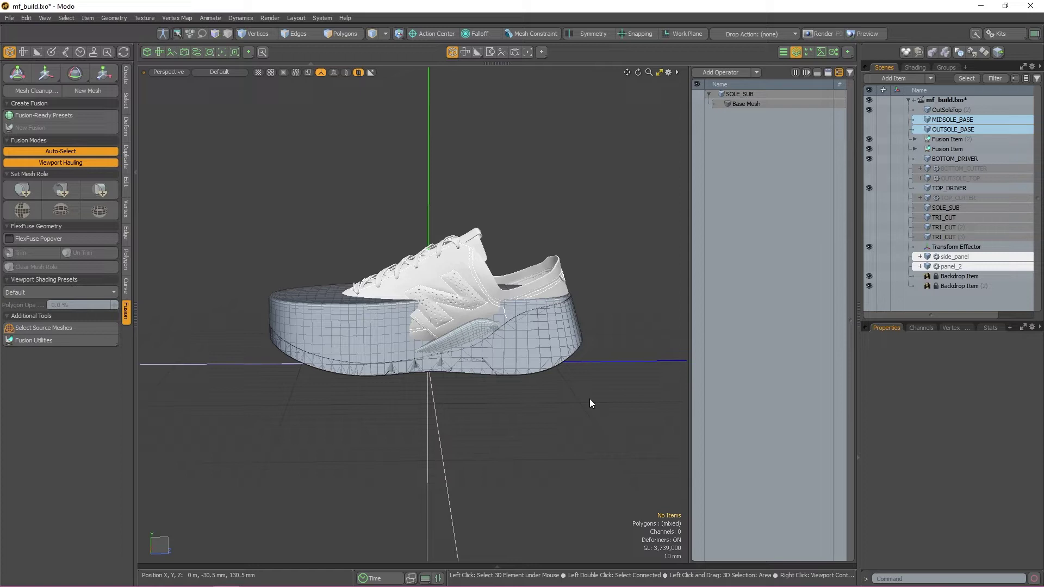
Invert the polygons of OUTSOLE_TOP's Curve Extrude to keep the lower part of the outsole.
mouse_move(967, 199)
click(976, 178)
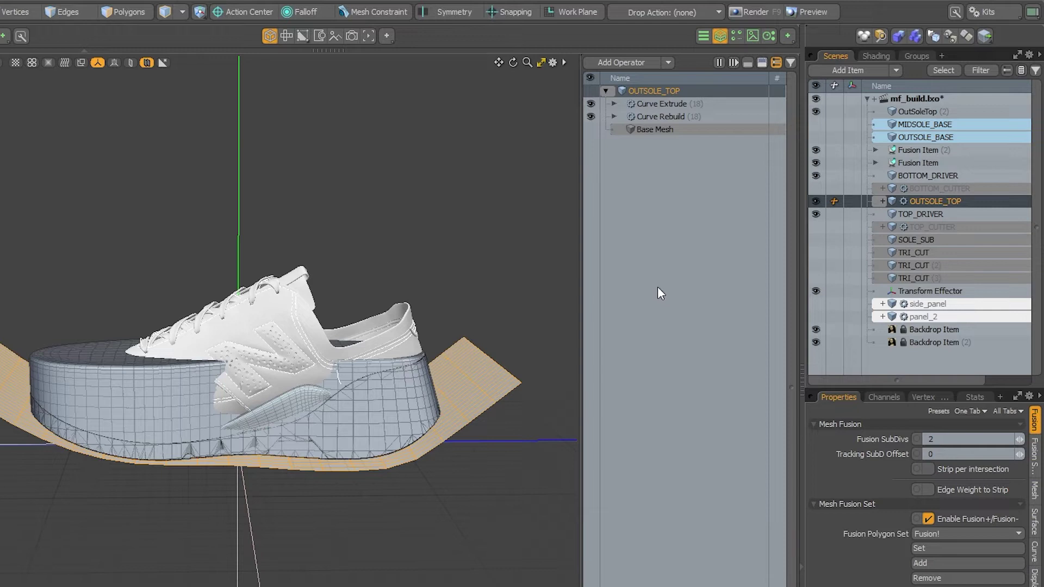
click(654, 101)
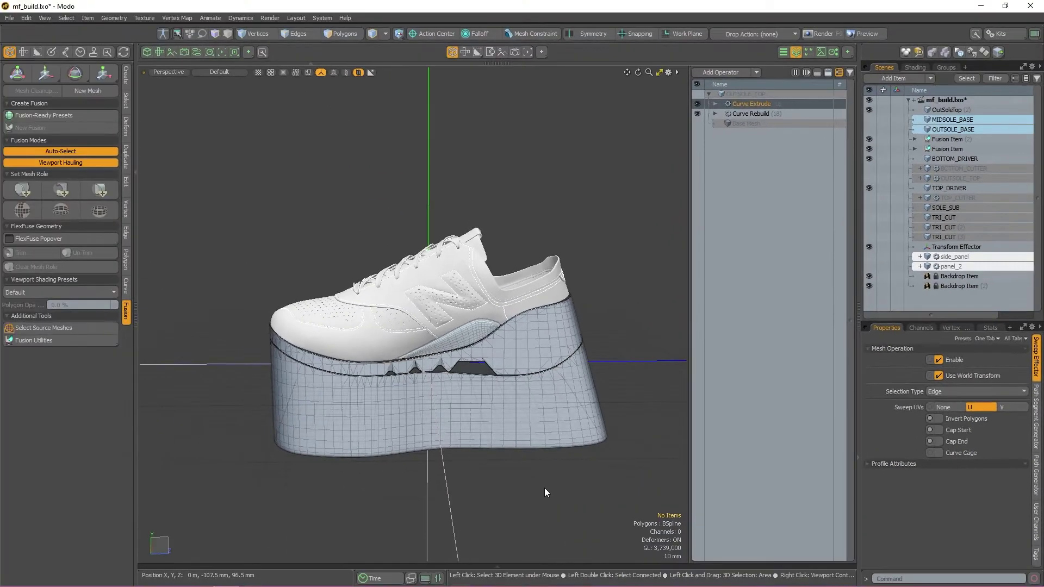
alt+drag(547, 486, 550, 467)
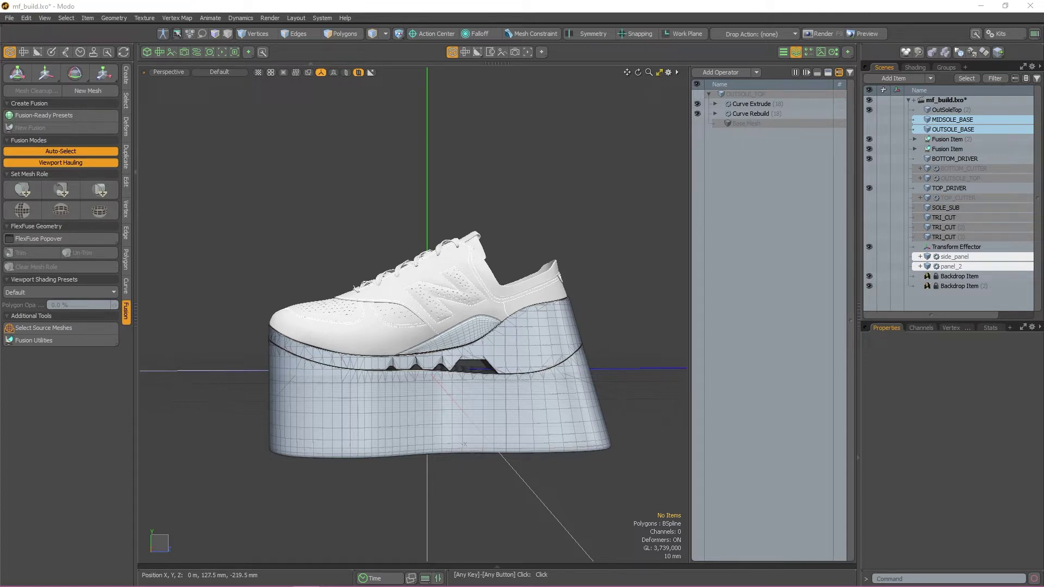
Switch to the Left view and add a new mesh item named OUTSOLE_BOTTOM.
key(ctrl+space)
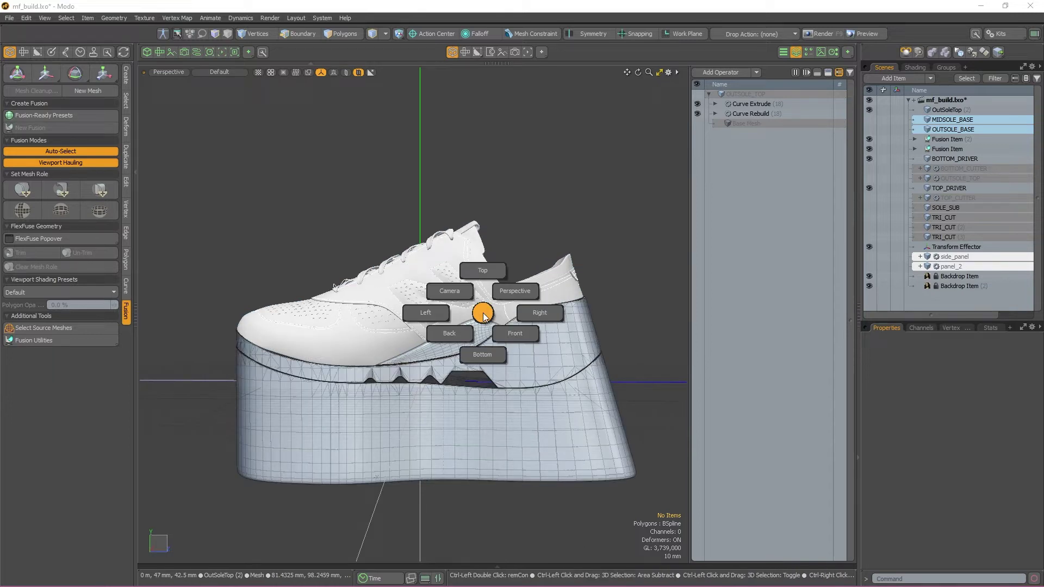
click(438, 314)
alt+right_drag(620, 249, 619, 256)
key(n)
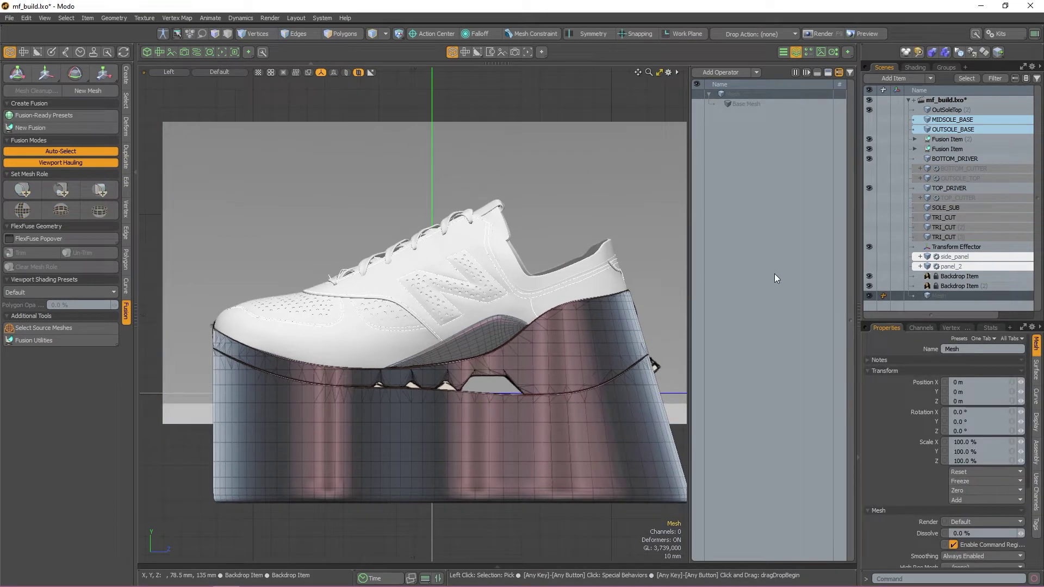
click(976, 349)
text(OUTSOLE_BOTTOM)
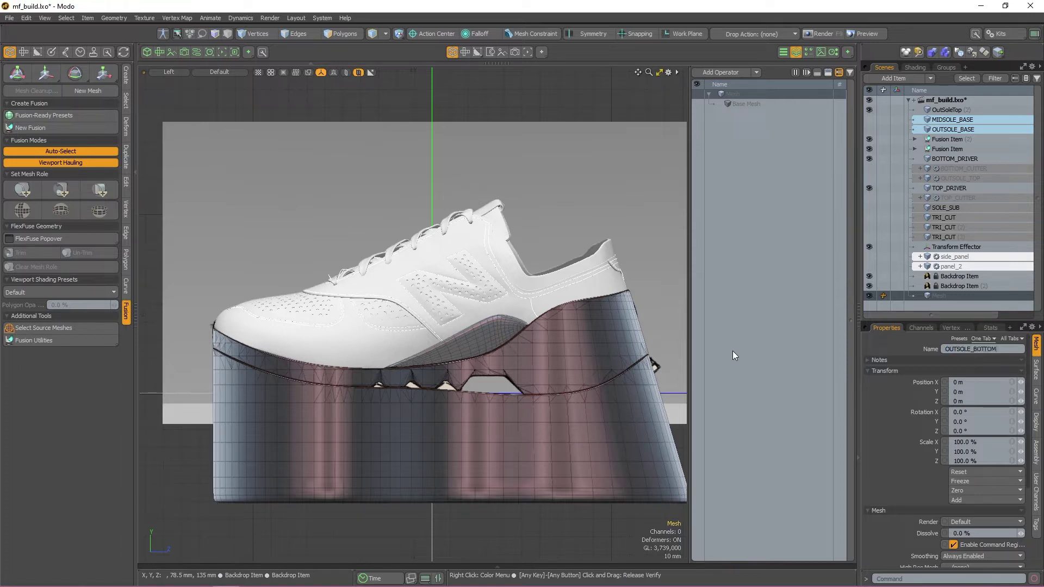
key(Return)
key(a)
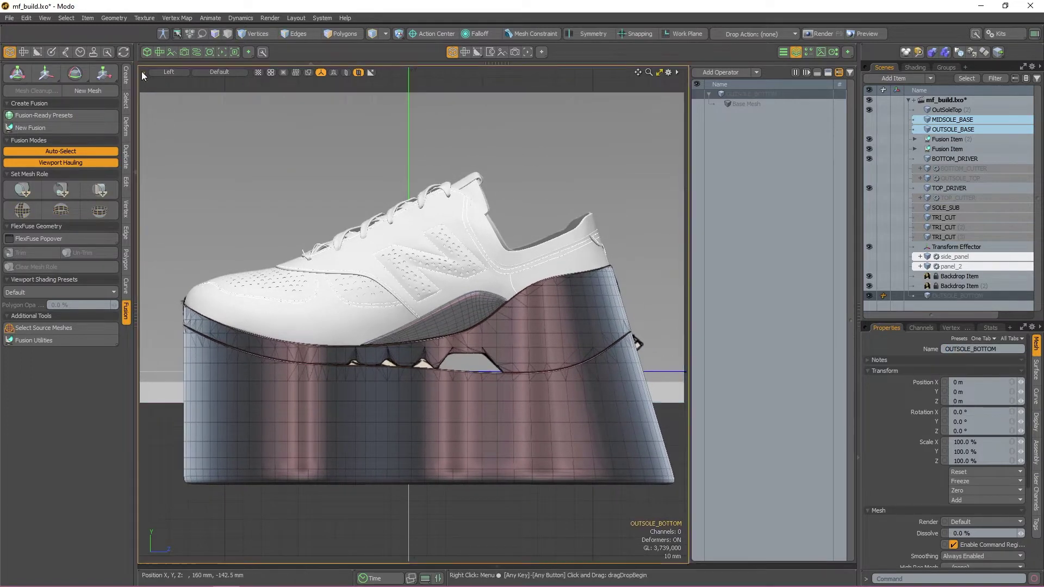
Draw a seven-point B-Spline in OUTSOLE_BOTTOM following the underside of the sketched outsole from beyond the toe to beyond the heel.
click(126, 74)
click(60, 191)
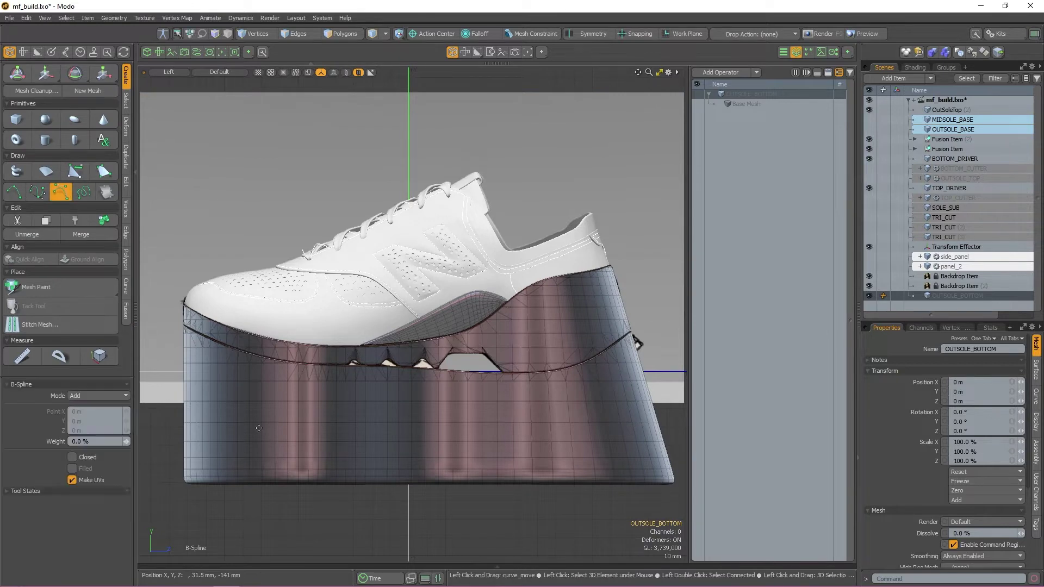
alt+right_drag(347, 319, 330, 321)
click(156, 294)
click(226, 355)
click(299, 375)
click(422, 383)
click(525, 377)
click(595, 361)
click(646, 278)
drag(525, 377, 526, 382)
Hide the outsole's Fusion Item, finish the B-Spline and switch to vertex selection mode.
click(869, 139)
alt+right_drag(455, 363, 466, 364)
key(space)
key(1)
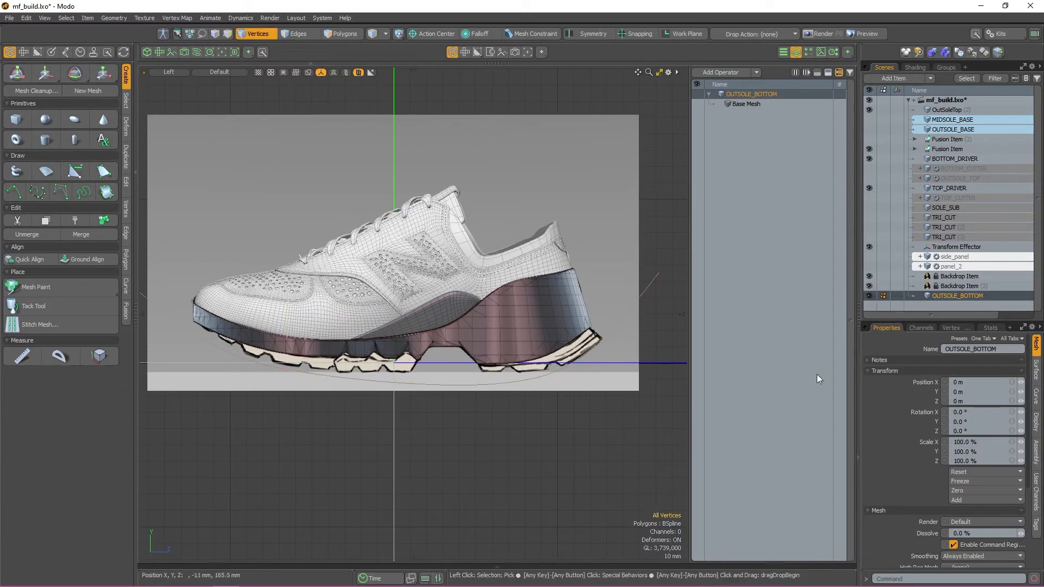
Switch to the Top view and move the B-Spline to -55.5 mm along X, beside the shoe.
scroll(511, 380, down, 1)
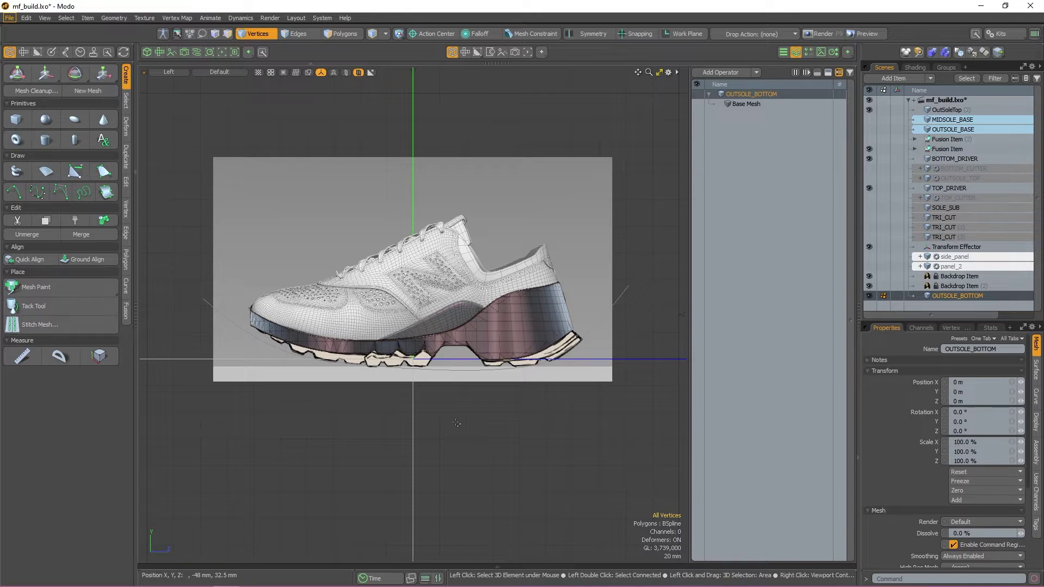
key(ctrl+space)
click(460, 377)
key(w)
drag(470, 322, 397, 323)
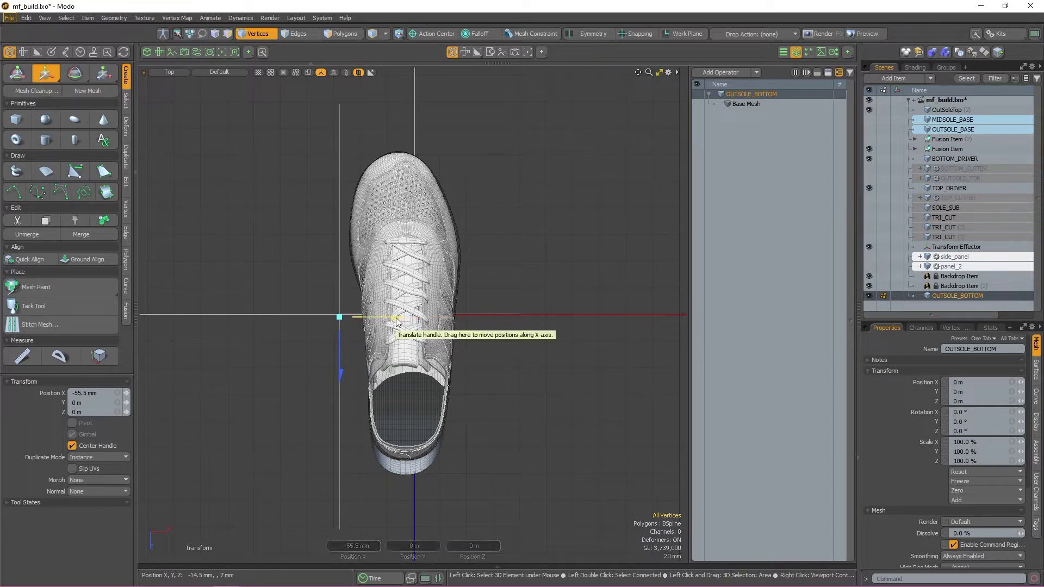
Add a mesh item named OUTSOLE_DRIVER and draw a straight two-point curve across the shoe's width, starting at the B-Spline.
key(n)
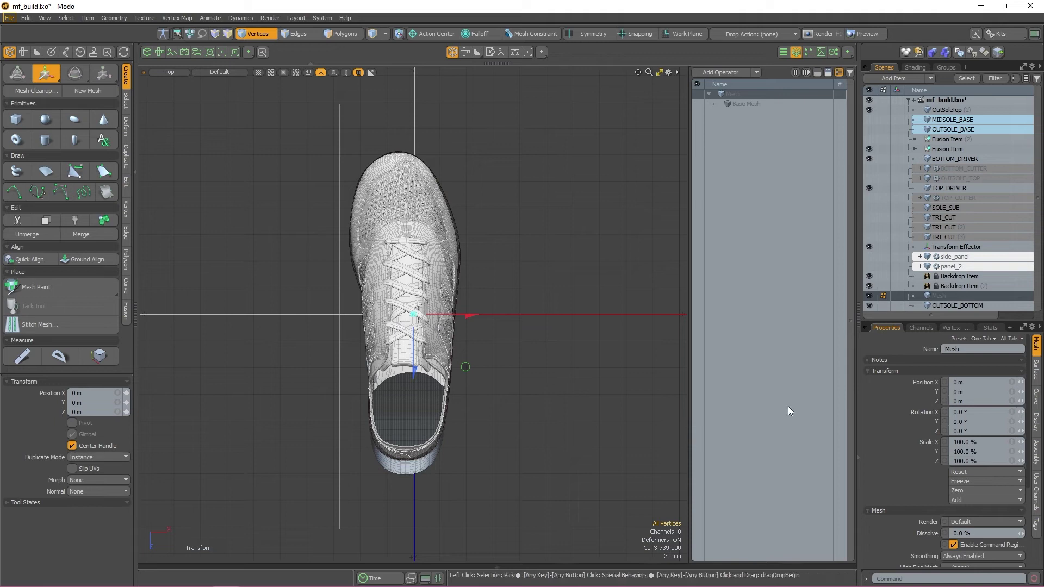
click(979, 349)
text(OUTSOLE_DRIVER)
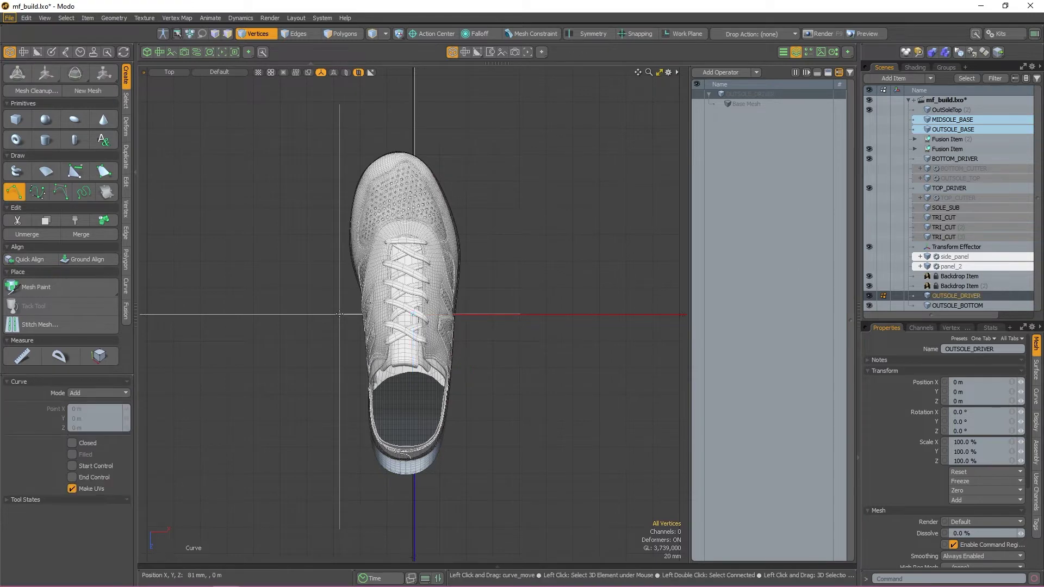
click(339, 314)
click(520, 314)
key(space)
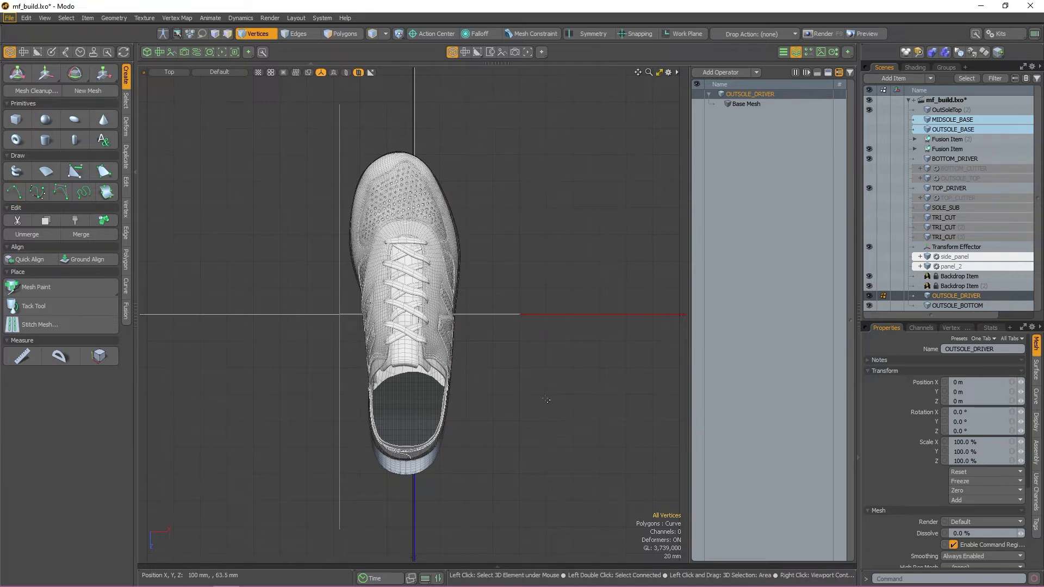
Add a Curve Rebuild operator to OUTSOLE_BOTTOM.
click(958, 304)
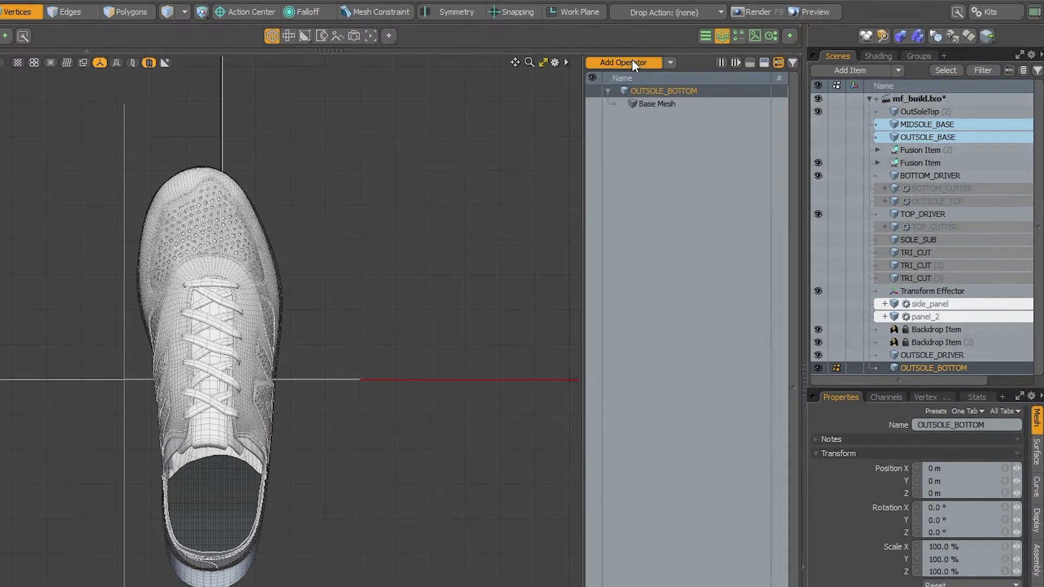
click(726, 73)
text(CURVE REB)
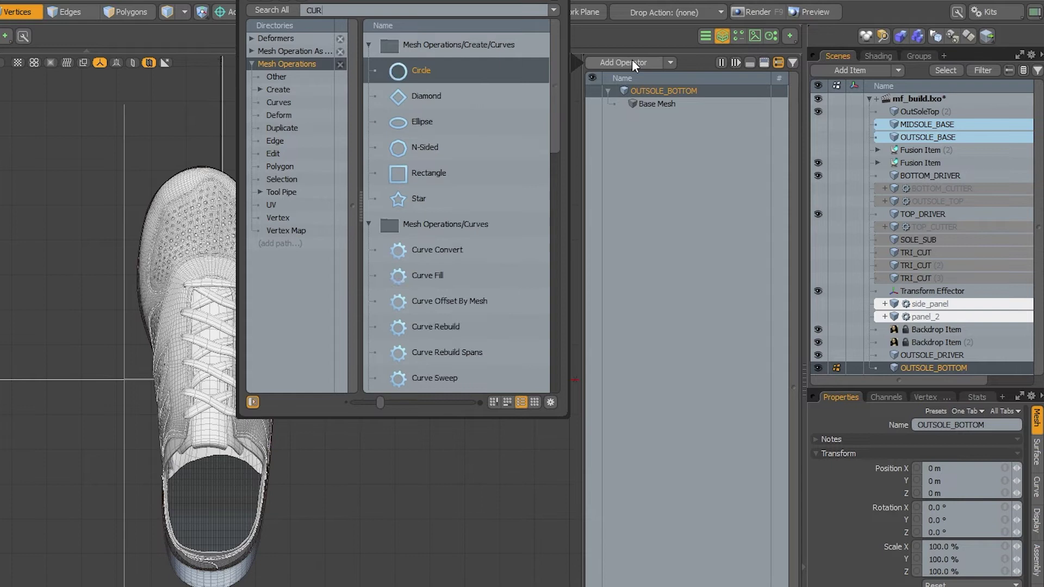
key(Return)
Add a Curve Extrude operator to OUTSOLE_BOTTOM with OUTSOLE_DRIVER as its path.
click(632, 60)
text(CURVE EX)
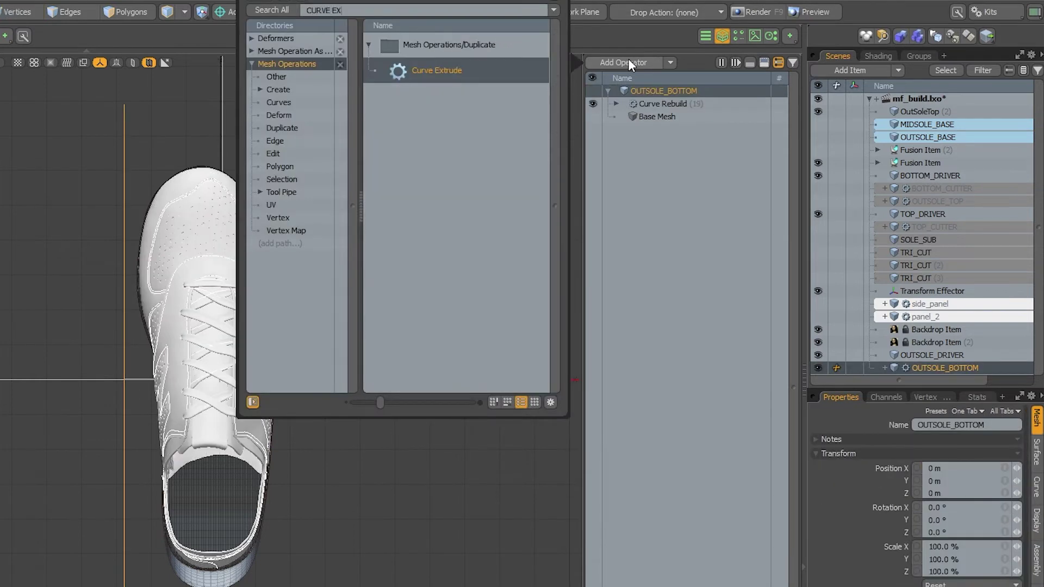
key(Return)
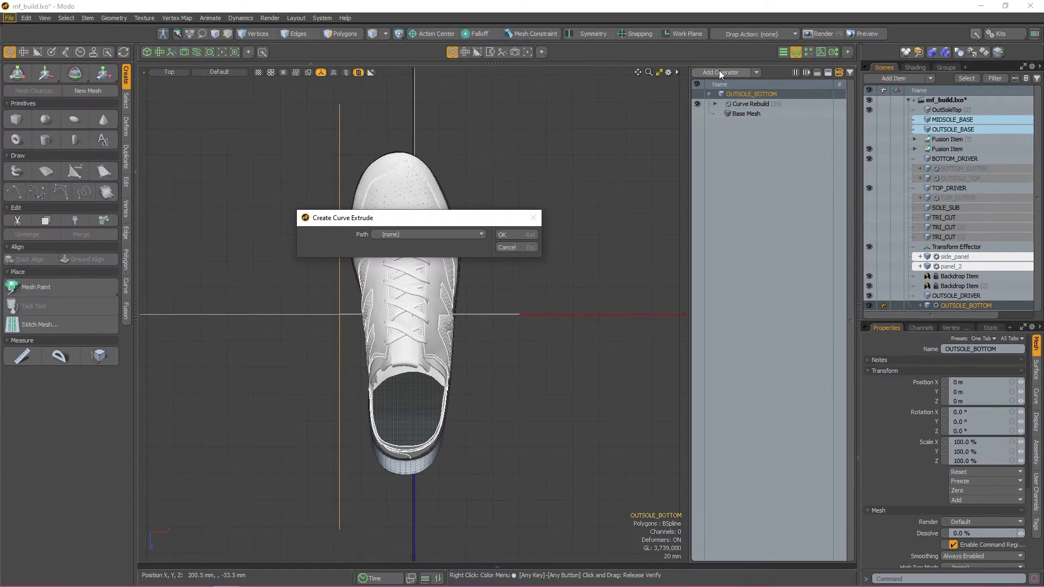
click(463, 233)
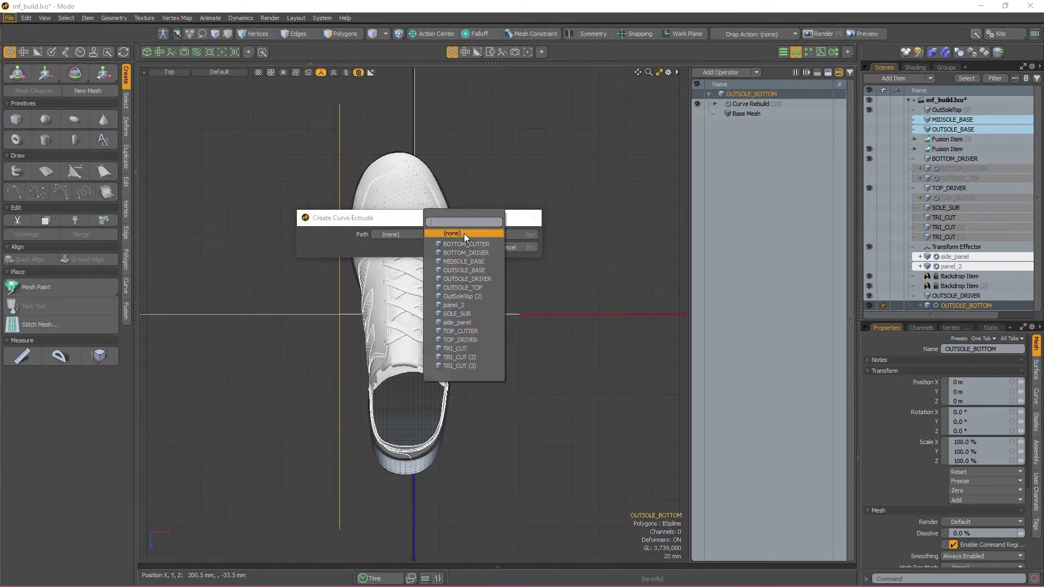
click(477, 277)
click(518, 233)
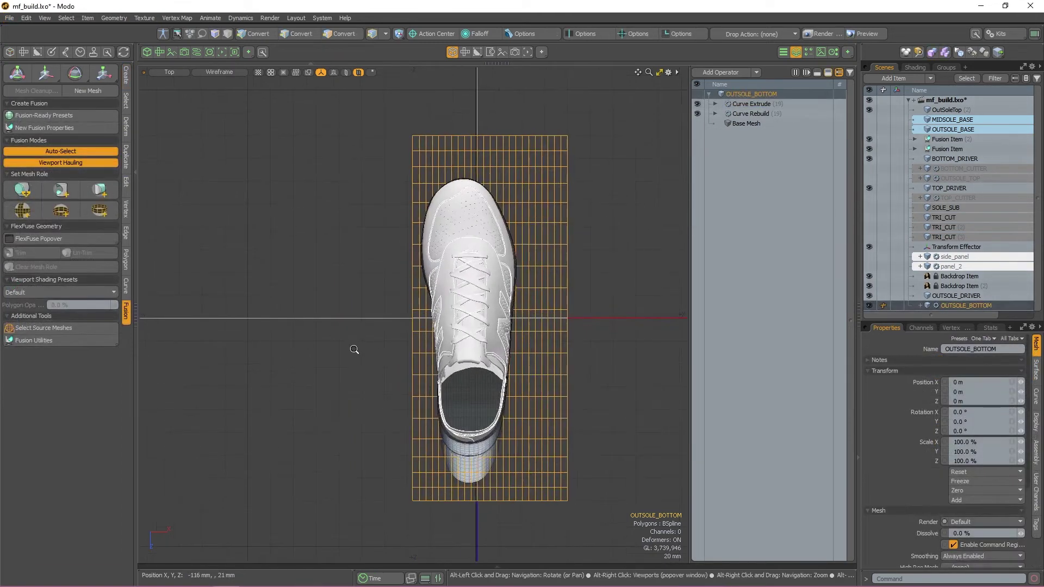
Switch to the Perspective view and disable Cap Start and Cap End on OUTSOLE_BOTTOM's Curve Extrude.
key(ctrl+space)
click(386, 328)
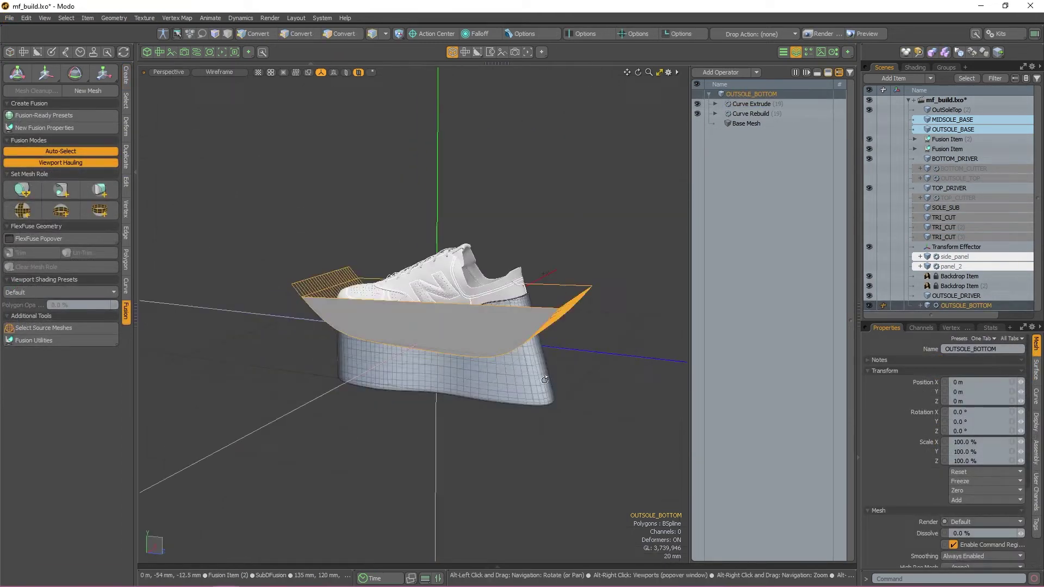
click(748, 103)
click(940, 429)
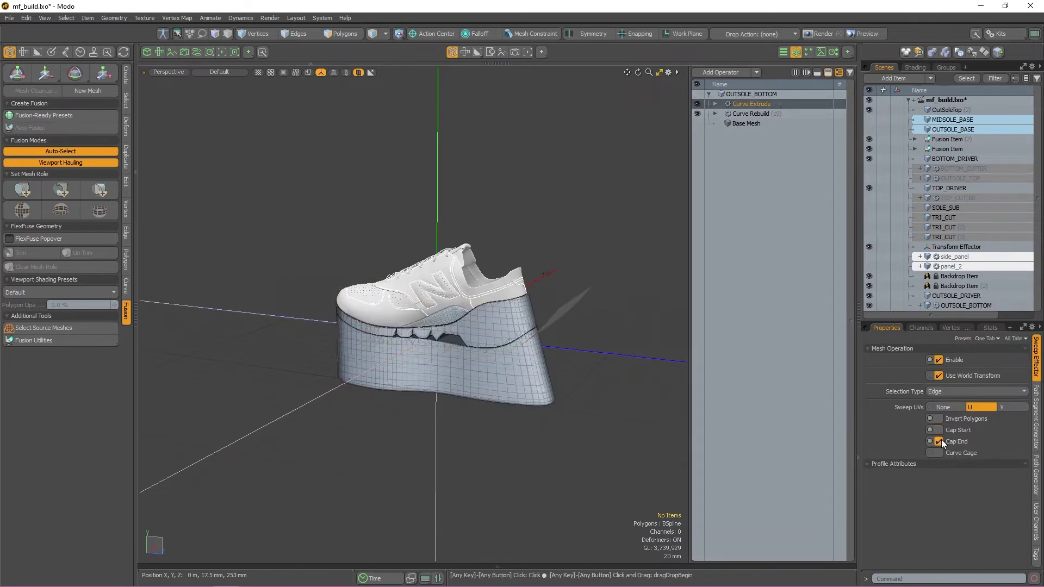
click(573, 415)
Subtract the OUTSOLE_BOTTOM surface from OUTSOLE_BASE and check the trimmed outsole against the backdrop in the Left view.
alt+drag(601, 396, 560, 383)
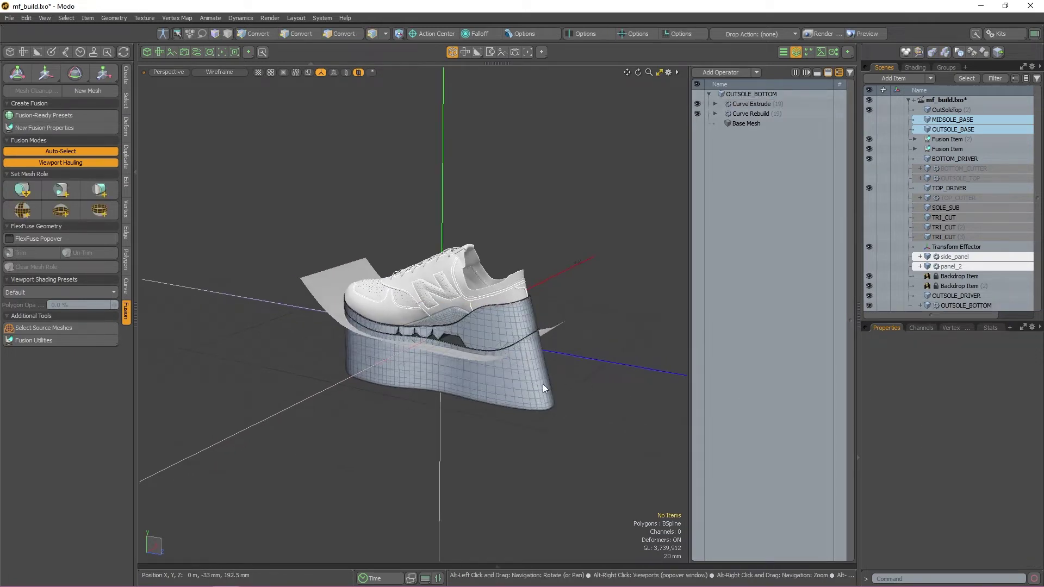
click(531, 383)
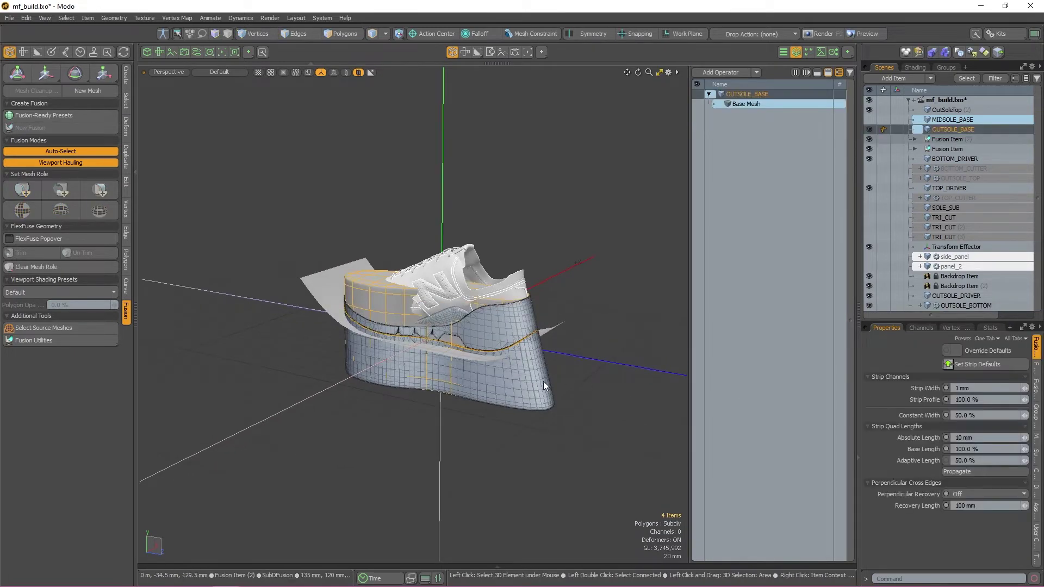
shift+click(314, 276)
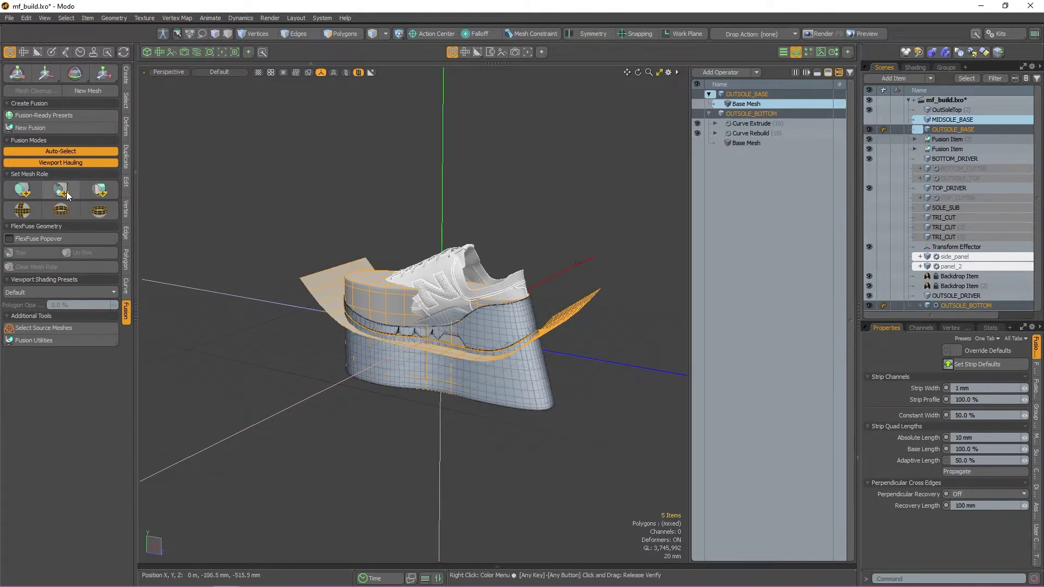
click(591, 489)
key(ctrl+space)
click(468, 458)
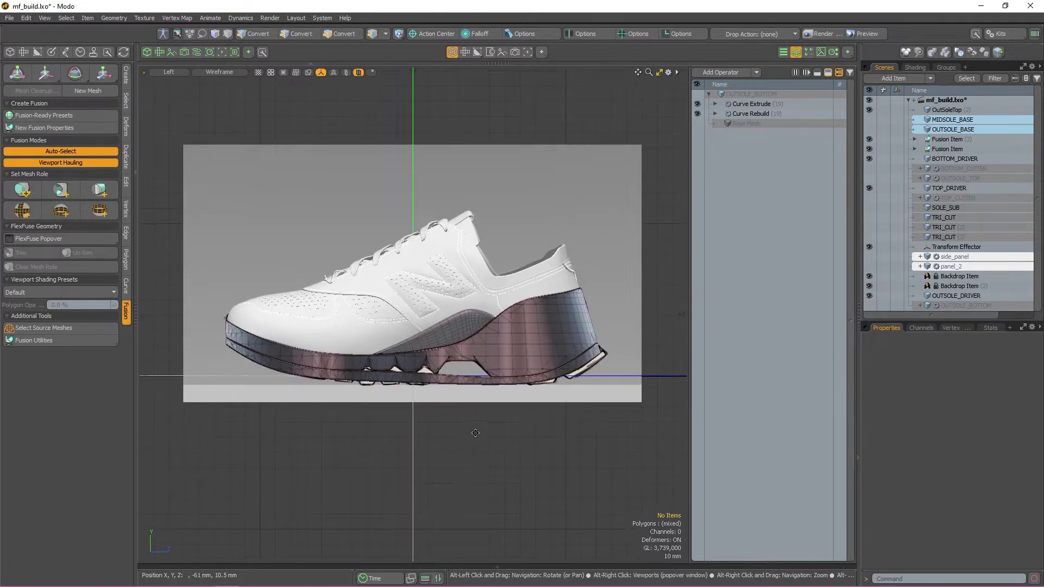
alt+drag(499, 431, 539, 431)
scroll(531, 424, down, 1)
scroll(540, 430, up, 1)
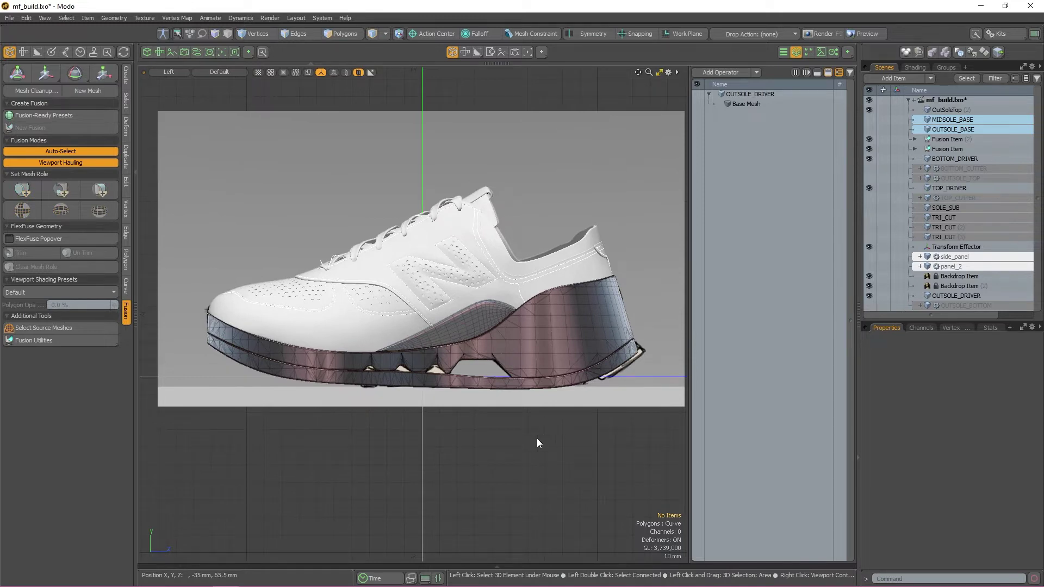
Return to the Perspective view and duplicate the SOLE_SUB arch cutter with the Fusion Utilities.
key(ctrl+space)
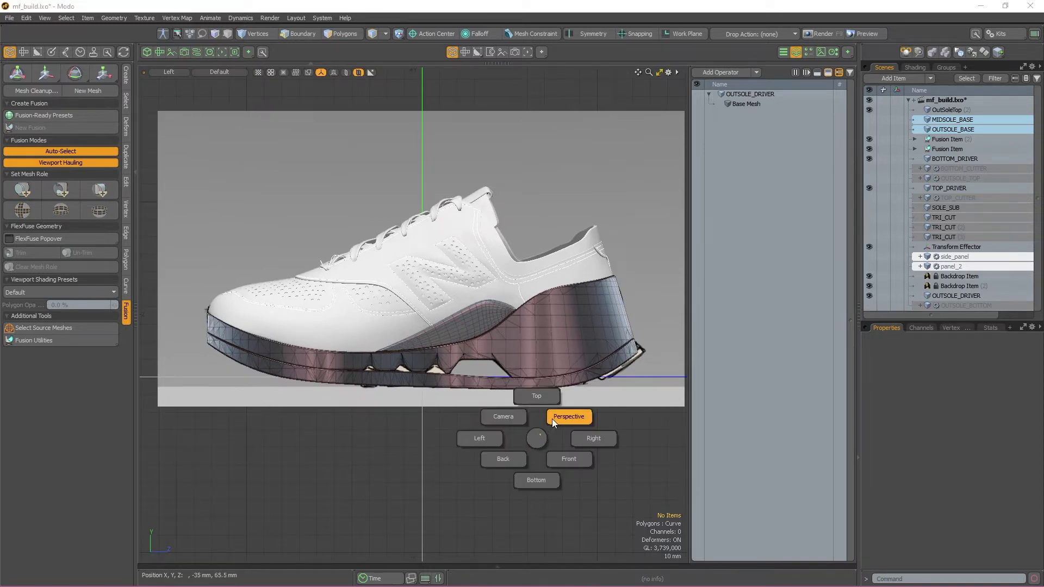
click(552, 419)
alt+drag(499, 429, 589, 391)
alt+right_drag(493, 371, 585, 409)
click(474, 308)
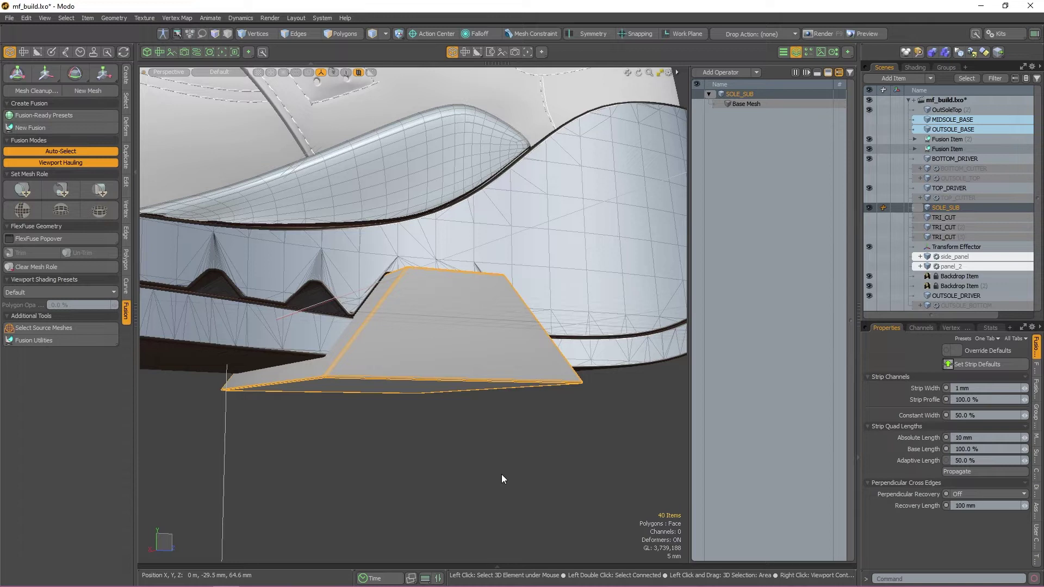
click(82, 340)
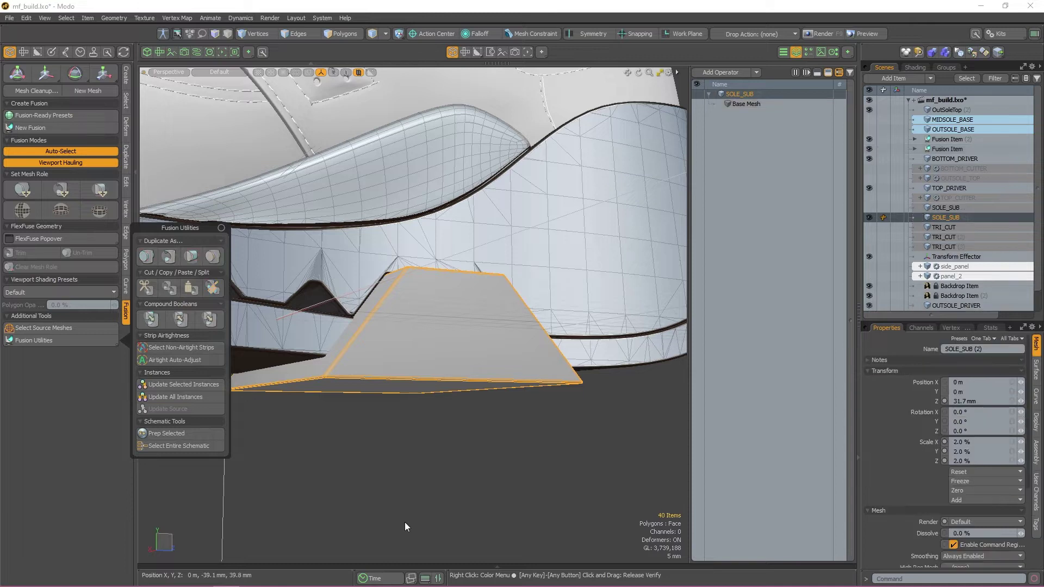
Subtract the duplicated SOLE_SUB cutter from OUTSOLE_BASE to open the arch gap in the outsole.
alt+right_drag(520, 453, 487, 443)
alt+drag(479, 455, 477, 472)
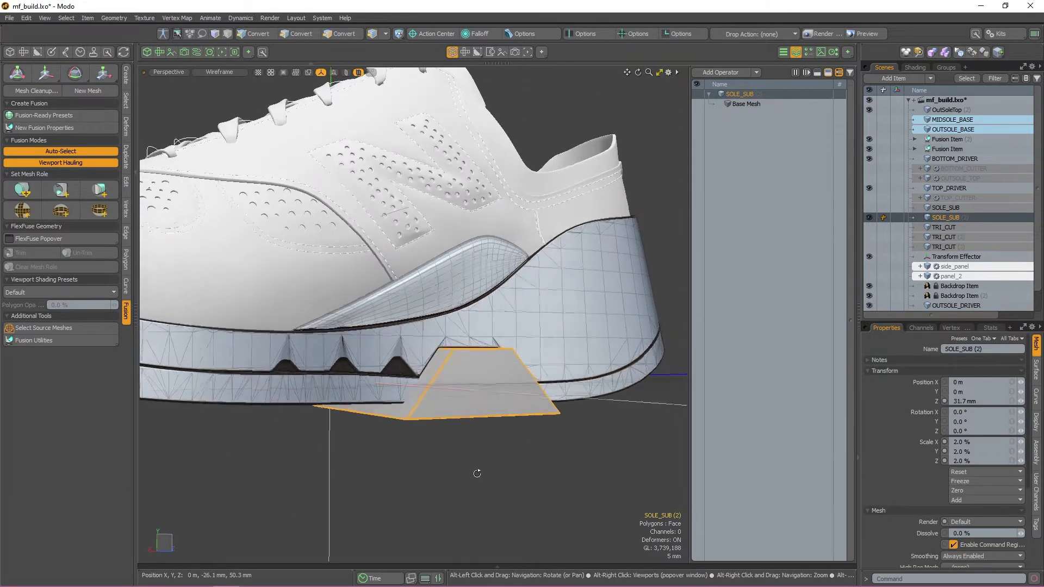
click(644, 366)
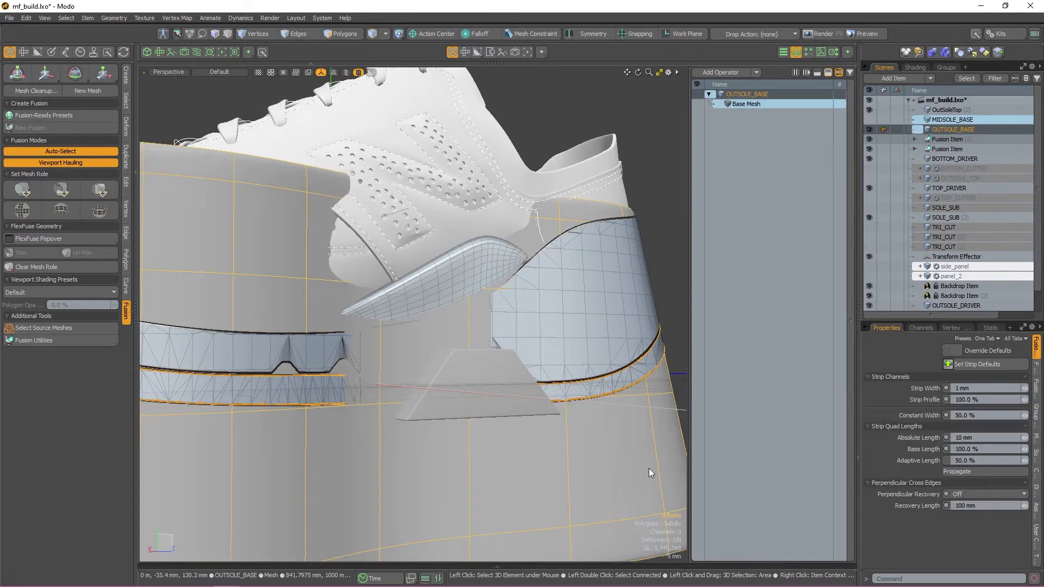
shift+click(489, 406)
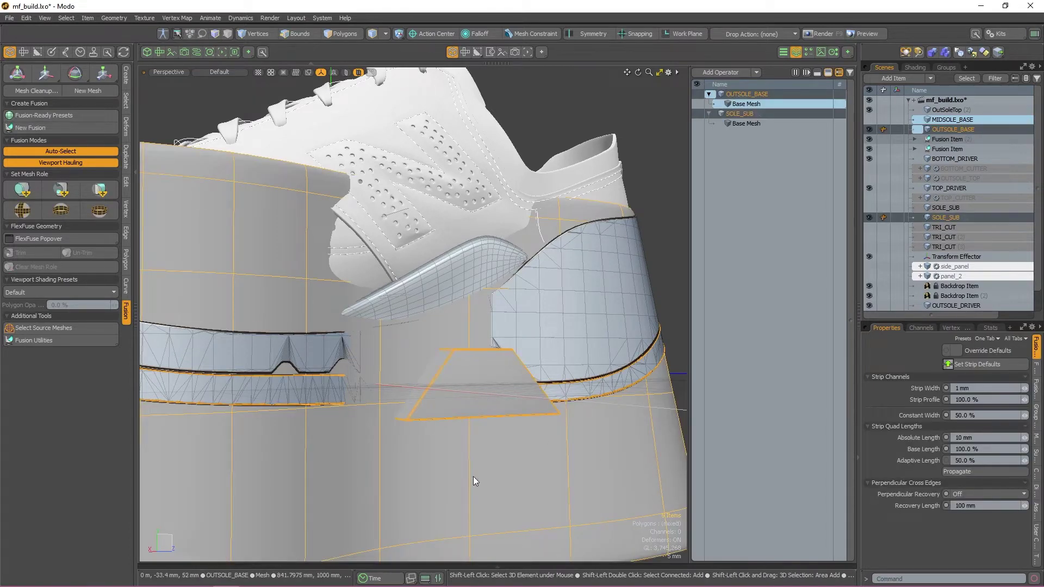
click(55, 181)
click(660, 183)
Examine the outsole in the Left view and compare it with the sketched tread pattern in the Bottom view.
alt+right_drag(660, 182, 595, 182)
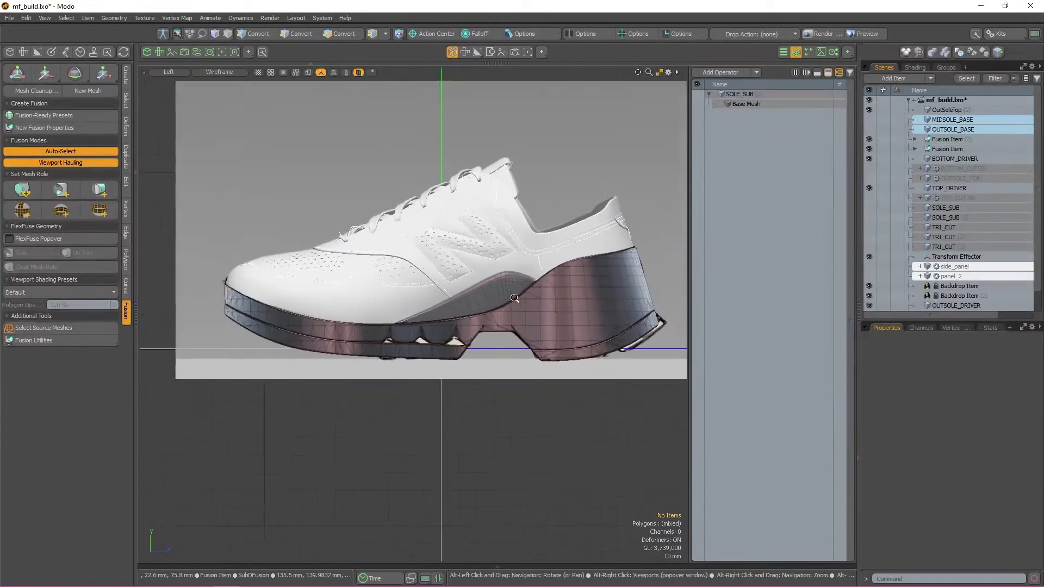
alt+right_drag(514, 297, 498, 295)
alt+drag(537, 312, 474, 325)
alt+right_drag(474, 325, 483, 326)
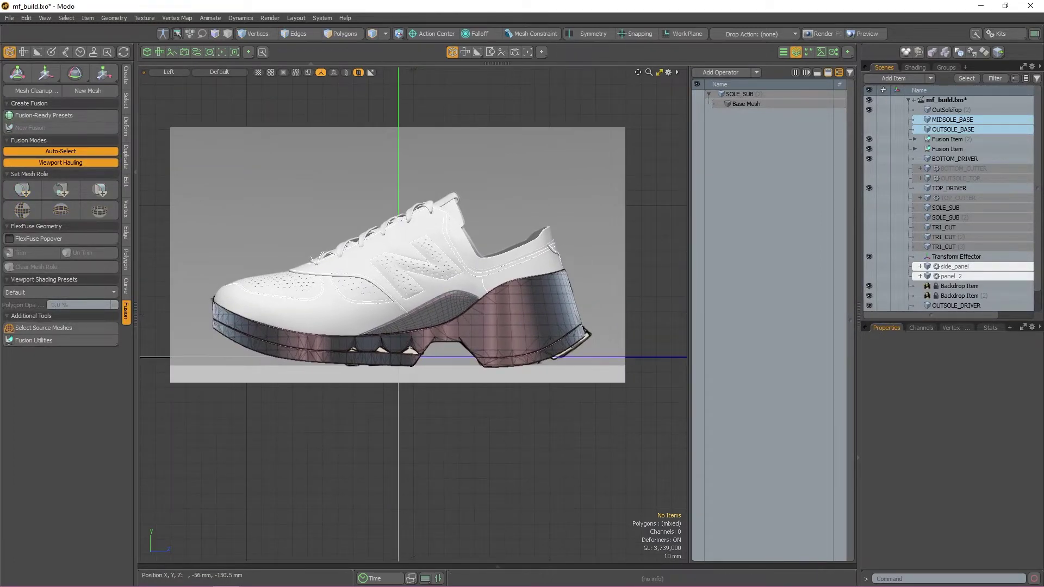
alt+right_drag(482, 430, 481, 469)
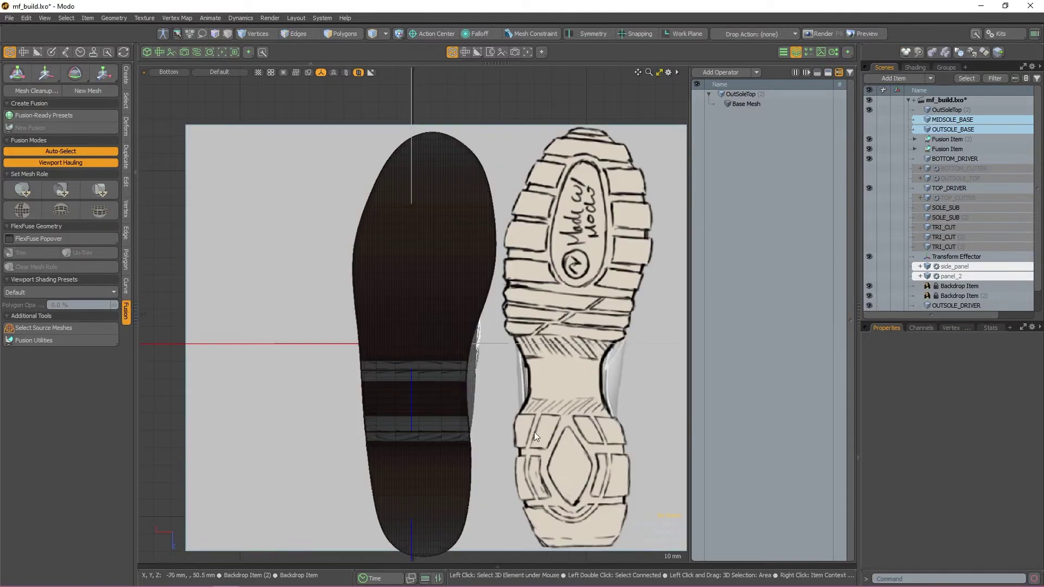
alt+right_drag(579, 407, 582, 406)
alt+drag(582, 406, 482, 396)
alt+right_drag(482, 396, 489, 396)
alt+drag(488, 396, 482, 393)
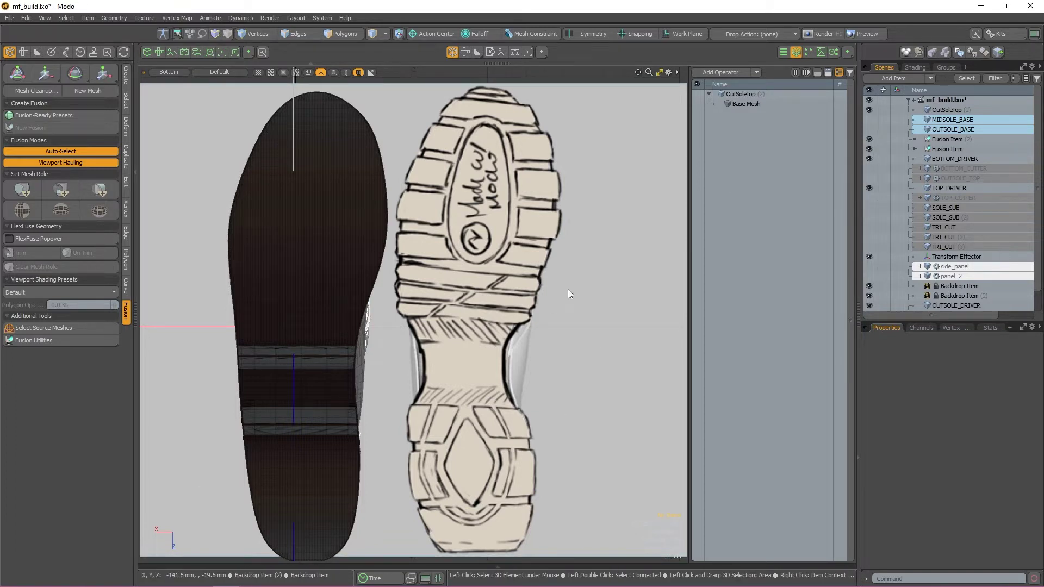
alt+right_drag(568, 289, 565, 291)
mouse_move(565, 290)
alt+mouse_down()
mouse_move(551, 285)
mouse_move(558, 298)
alt+mouse_up()
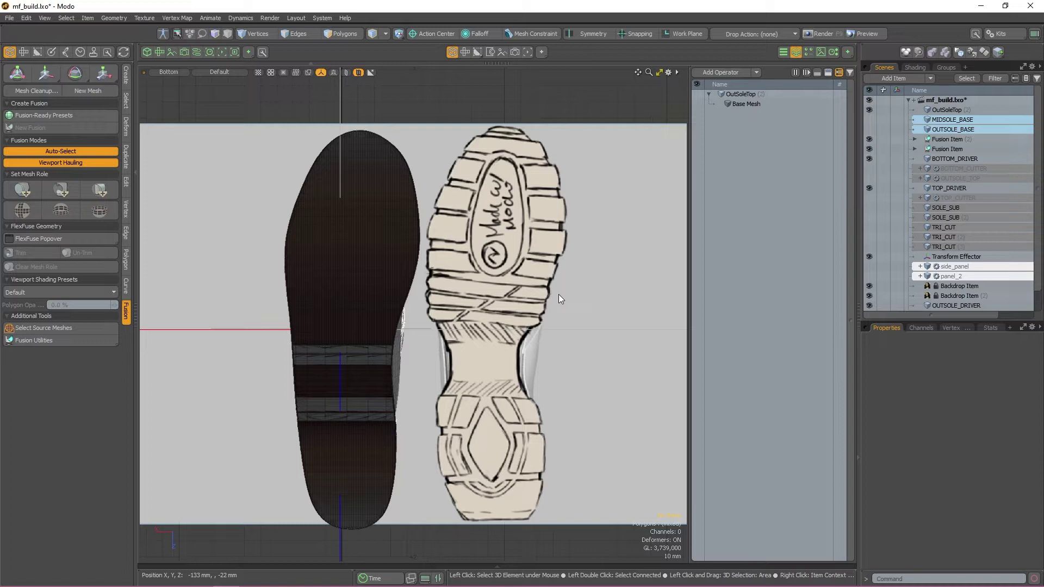
Switch to the Left view and hide the outsole's Fusion Item to expose the sketched treads beneath the midsole.
key(ctrl+space)
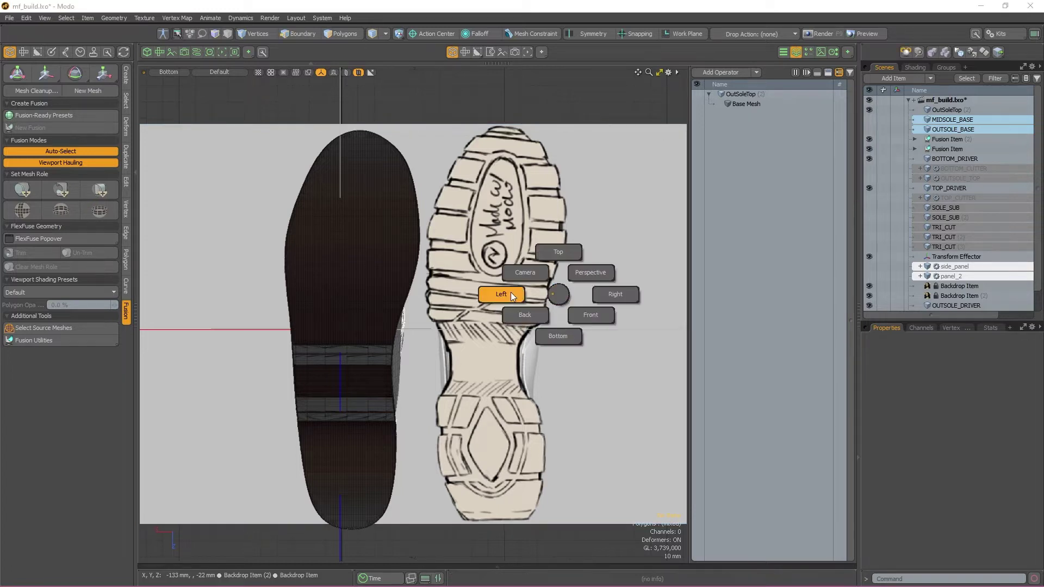
click(511, 296)
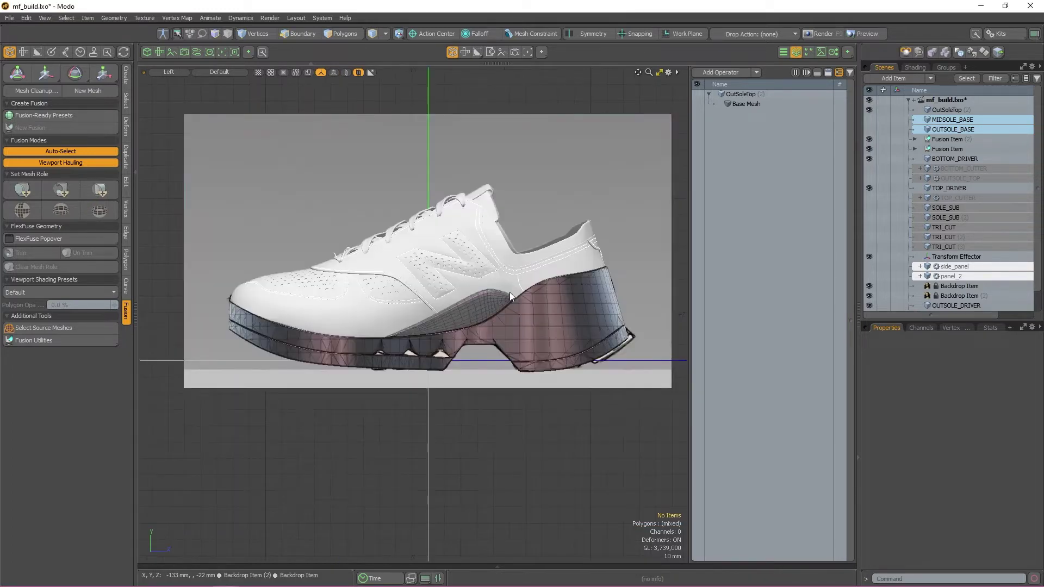
click(868, 138)
scroll(408, 310, up, 10)
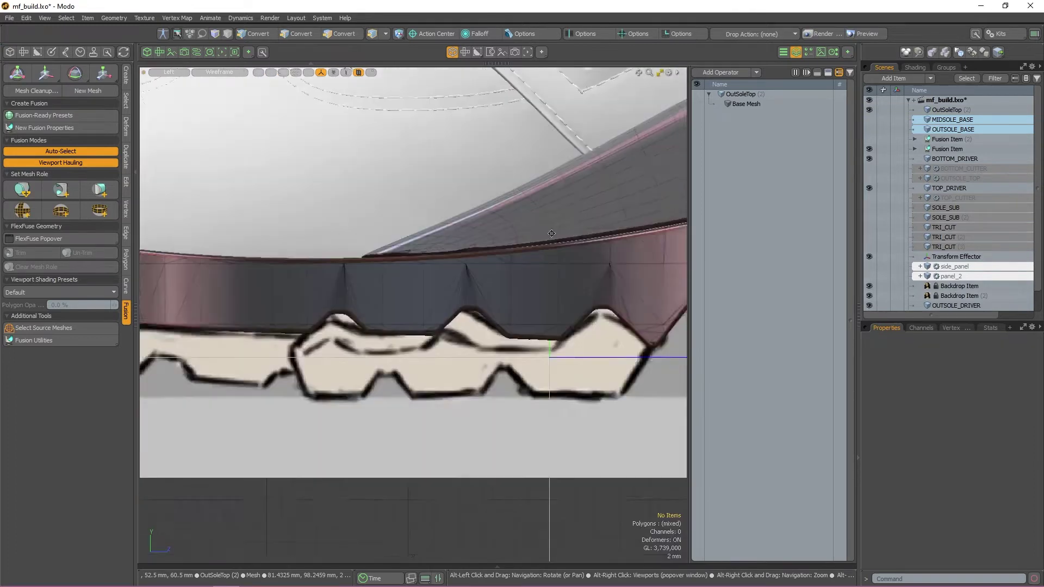
alt+drag(543, 242, 531, 233)
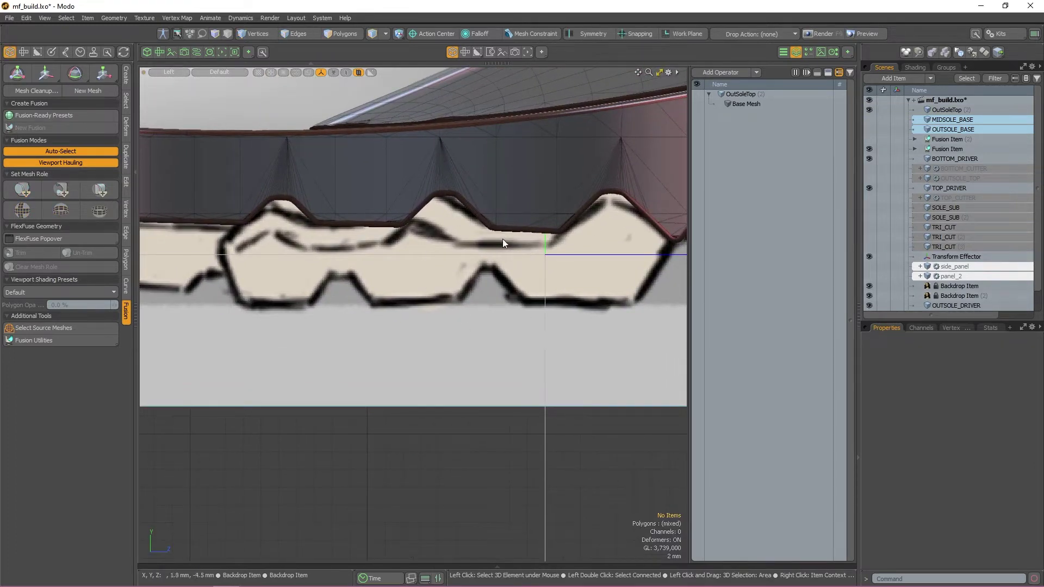
Duplicate the SOLE_SUB (2) arch cutter with the Fusion Utilities and move the copy beneath the sketched forefoot treads.
alt+right_drag(618, 278, 576, 275)
alt+drag(575, 276, 492, 315)
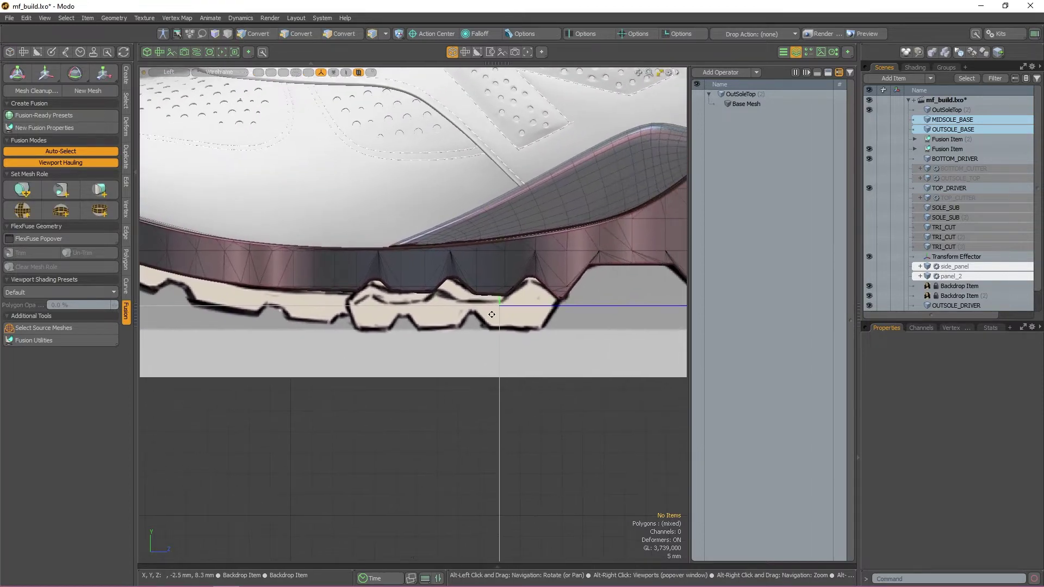
click(959, 215)
click(50, 339)
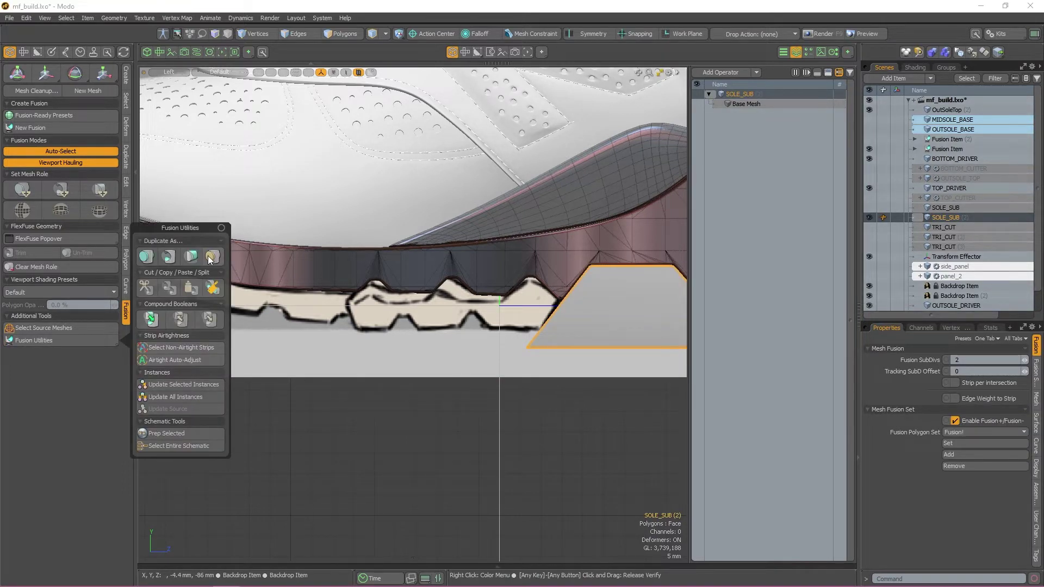
key(w)
drag(650, 309, 430, 308)
Scale the cutter copy to the sketched tread gap, place it at about Y -4.4 mm, Z -6.3 mm, and rotate it 2° about X.
key(r)
key(w)
drag(472, 273, 473, 191)
key(r)
drag(549, 324, 563, 325)
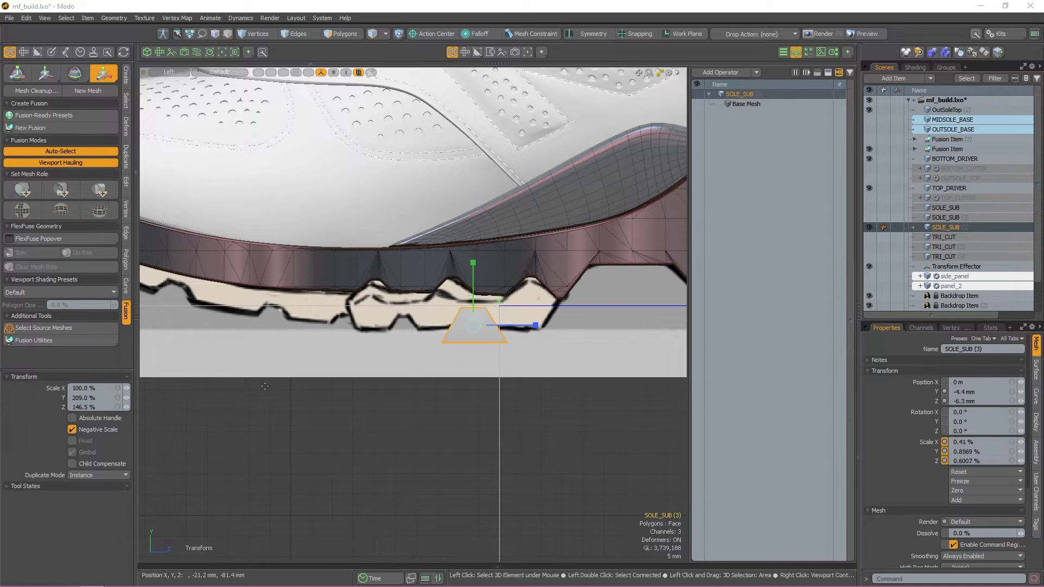
key(e)
drag(508, 267, 507, 270)
In the Top view, stretch the cutter copy past both sides of the sole with a 681.5% scale in X.
key(ctrl+space)
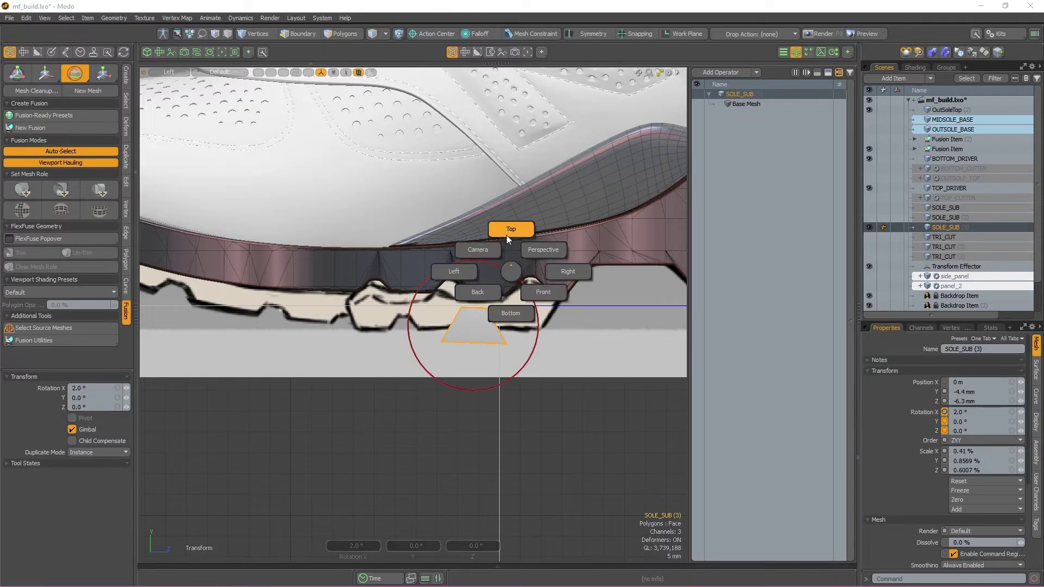
click(511, 230)
key(r)
drag(591, 361, 955, 361)
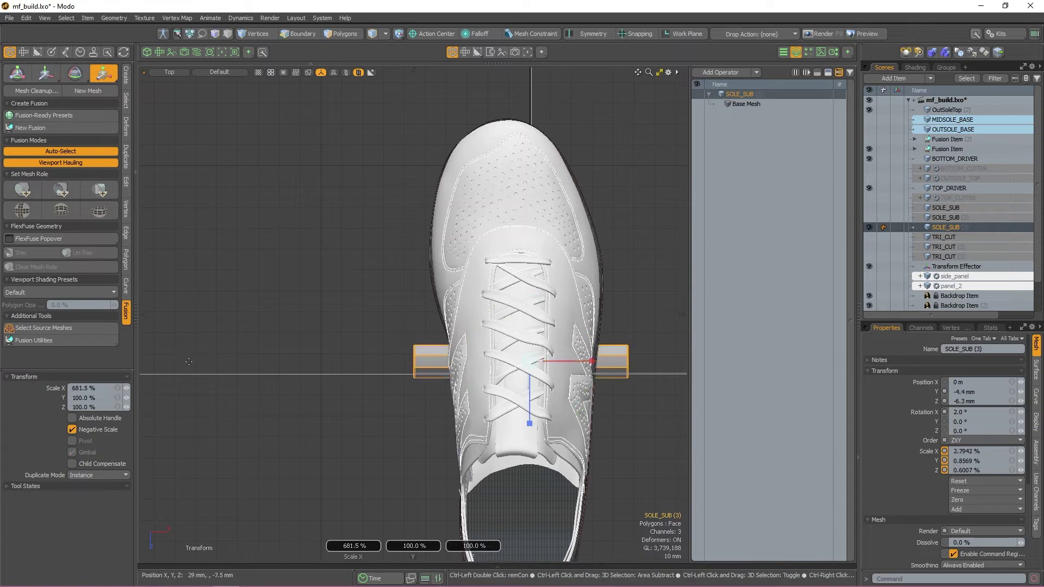
Return to the Left view and rename the cutter copy as TREAD.
key(ctrl+space)
click(174, 372)
scroll(434, 351, up, 2)
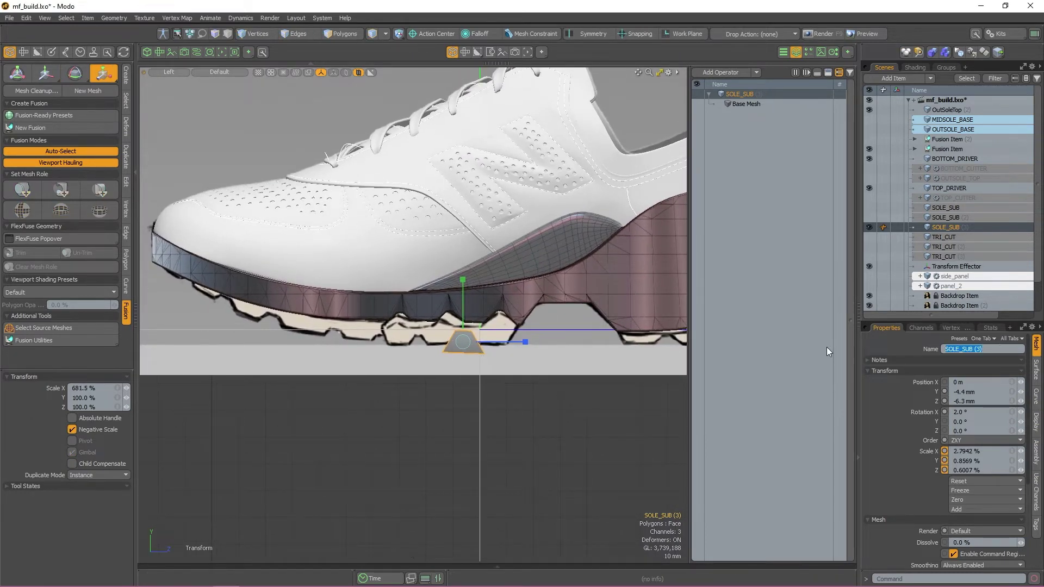
text(TREAD)
key(Return)
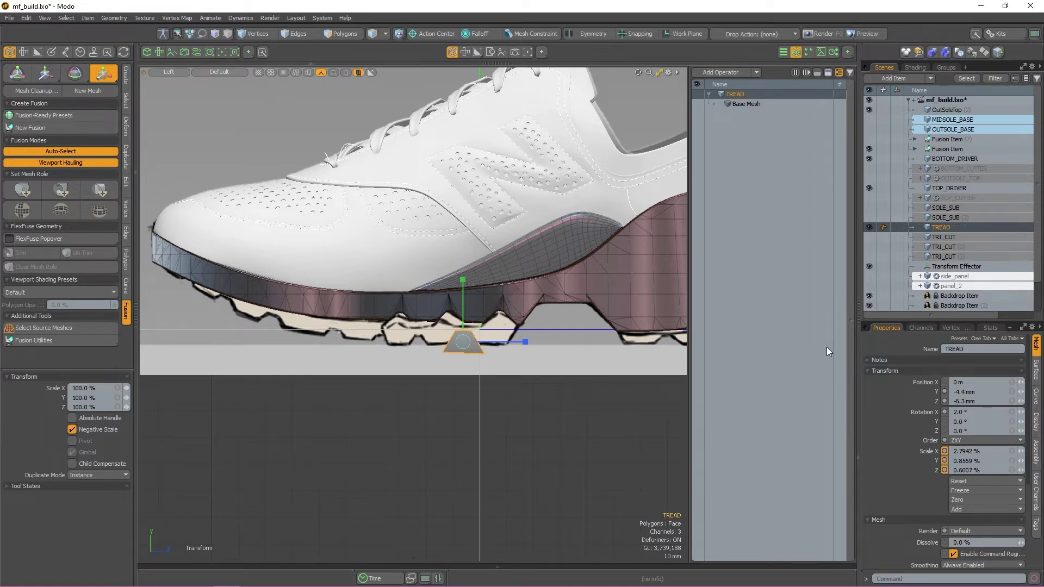
Show the outsole's Fusion Item again in the Perspective view and subtract the TREAD mesh from OUTSOLE_BASE.
click(866, 137)
key(ctrl+space)
click(634, 401)
alt+drag(581, 403, 522, 388)
key(Escape)
key(Escape)
click(406, 314)
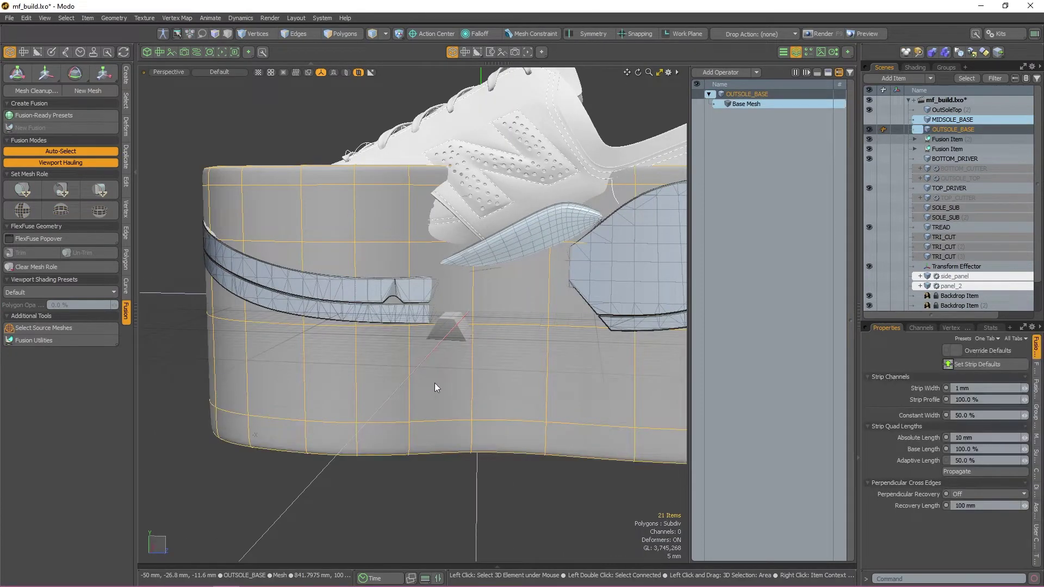
shift+click(451, 329)
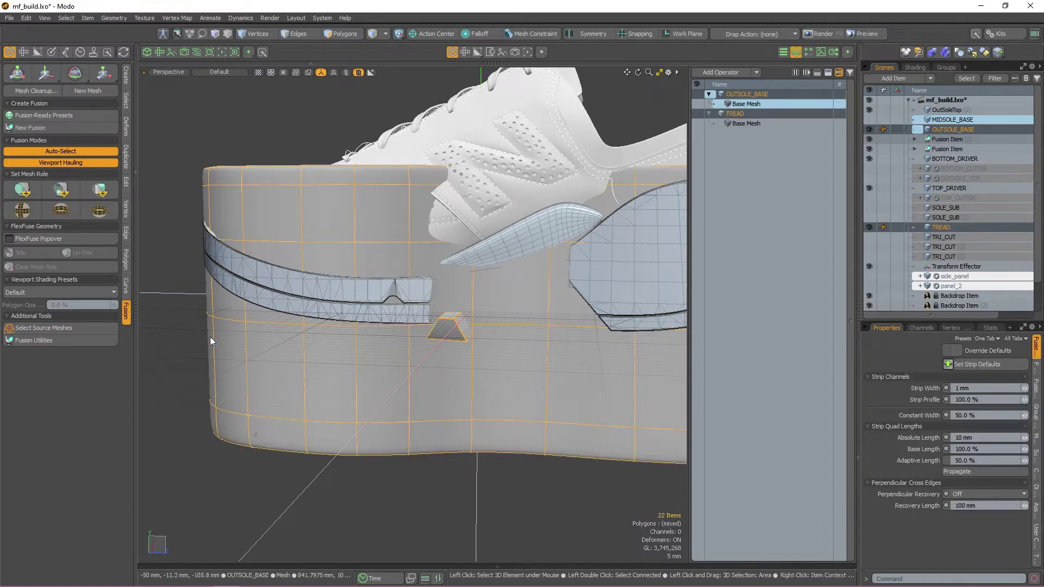
click(75, 191)
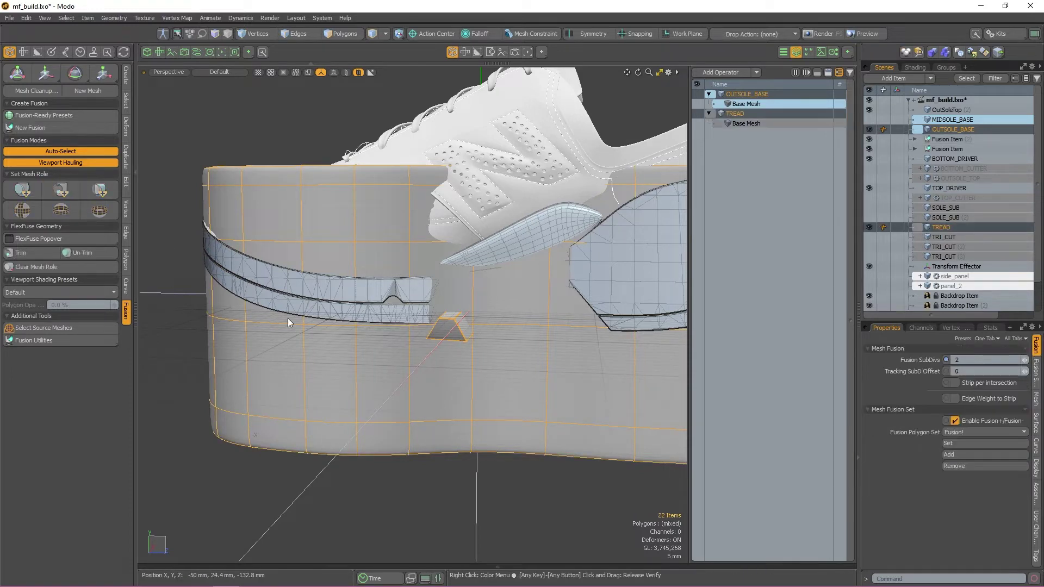
Select the TREAD cutter beneath the outsole and duplicate it as a subtractive mesh with the Fusion Utilities.
click(498, 512)
alt+drag(498, 512, 440, 500)
click(434, 346)
alt+drag(448, 357, 461, 468)
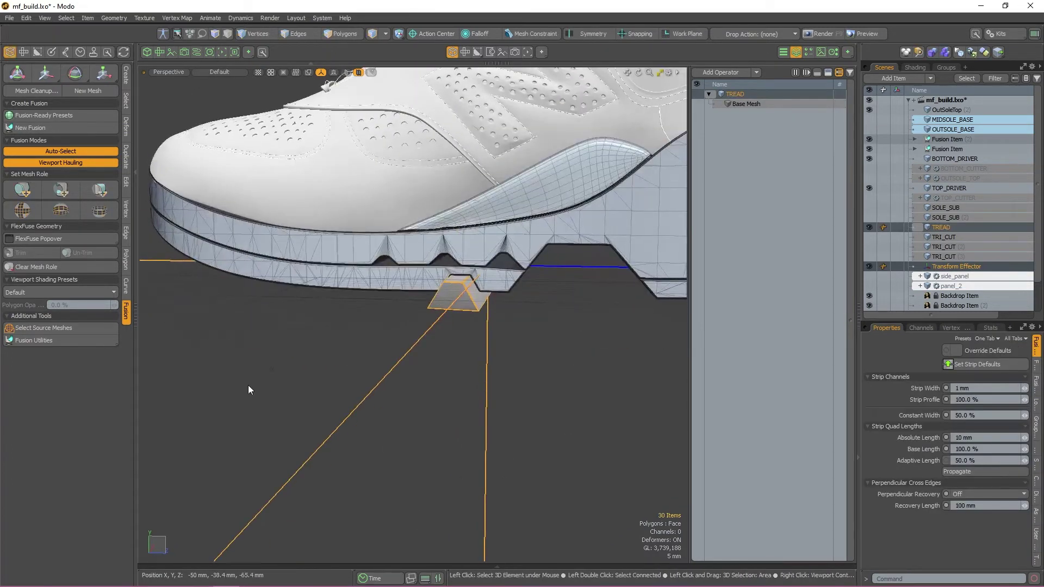
click(63, 342)
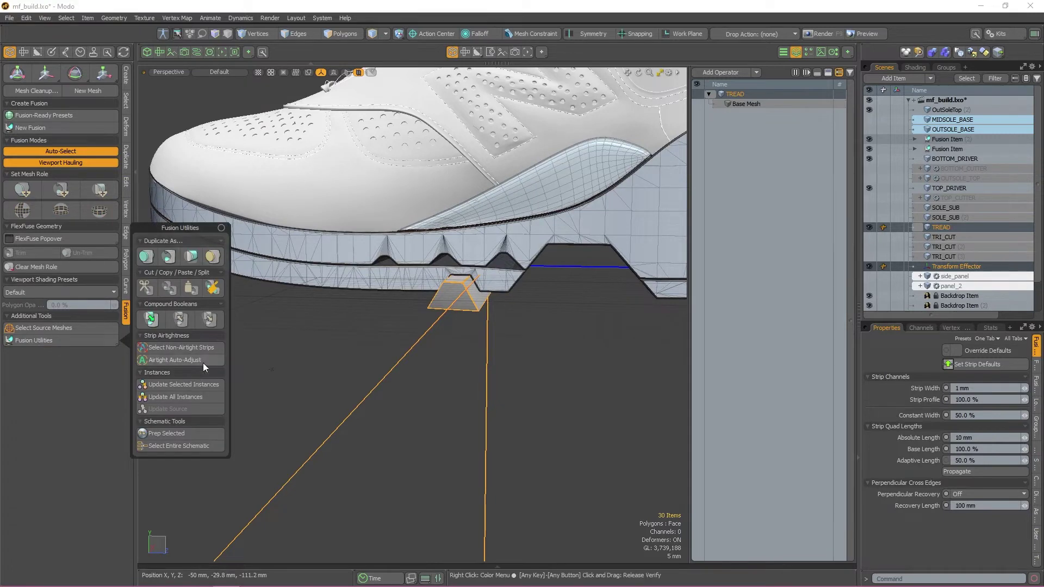
click(170, 256)
In the Left view, move the duplicated TREAD cutter toward the toe onto the next sketched tread gap.
key(ctrl+space)
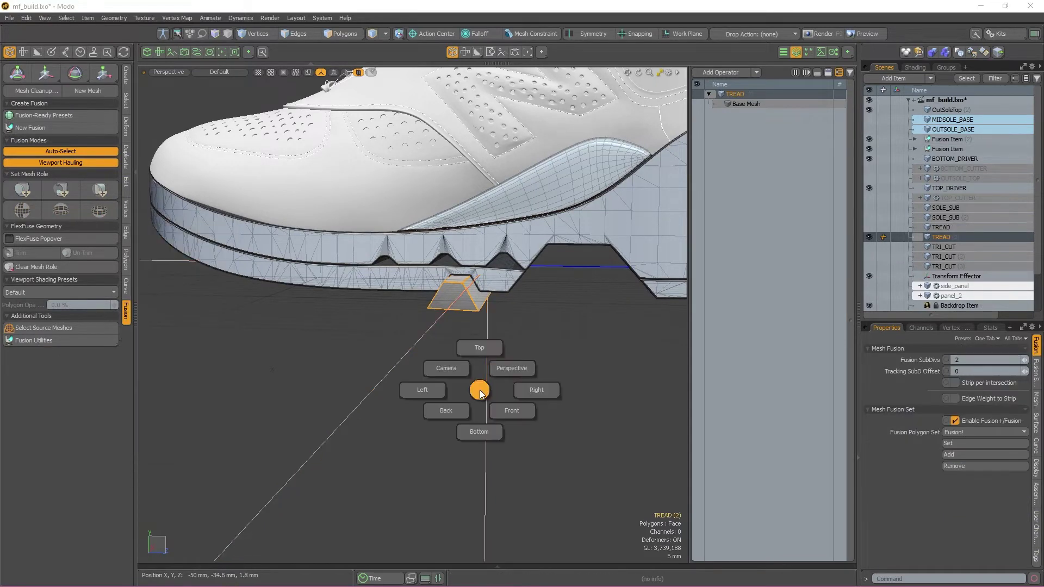
click(437, 397)
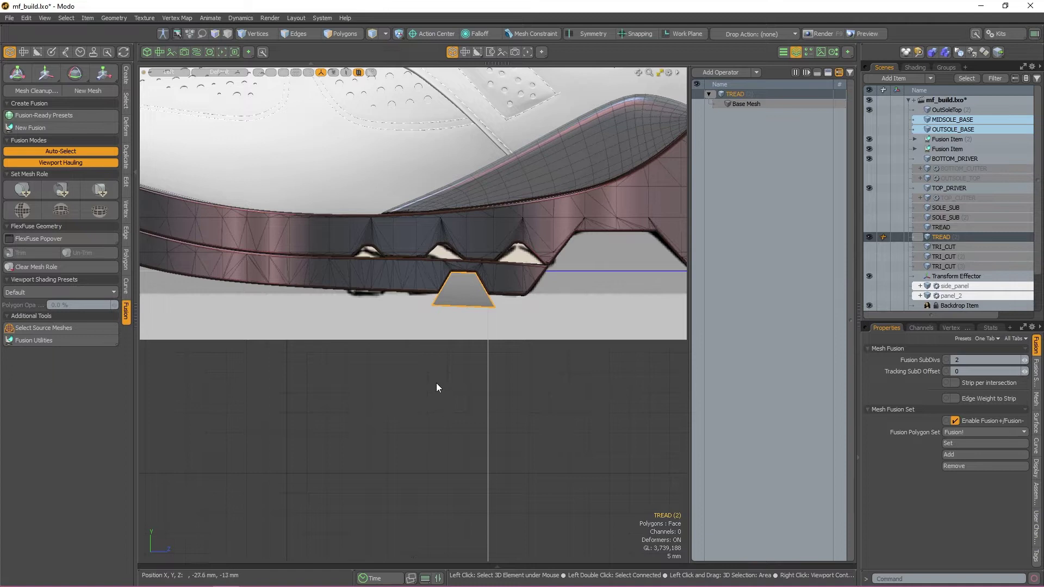
key(w)
drag(519, 289, 437, 289)
Make two more subtractive TREAD duplicates toward the toe, rotating the last one to follow the sole's curve.
click(50, 341)
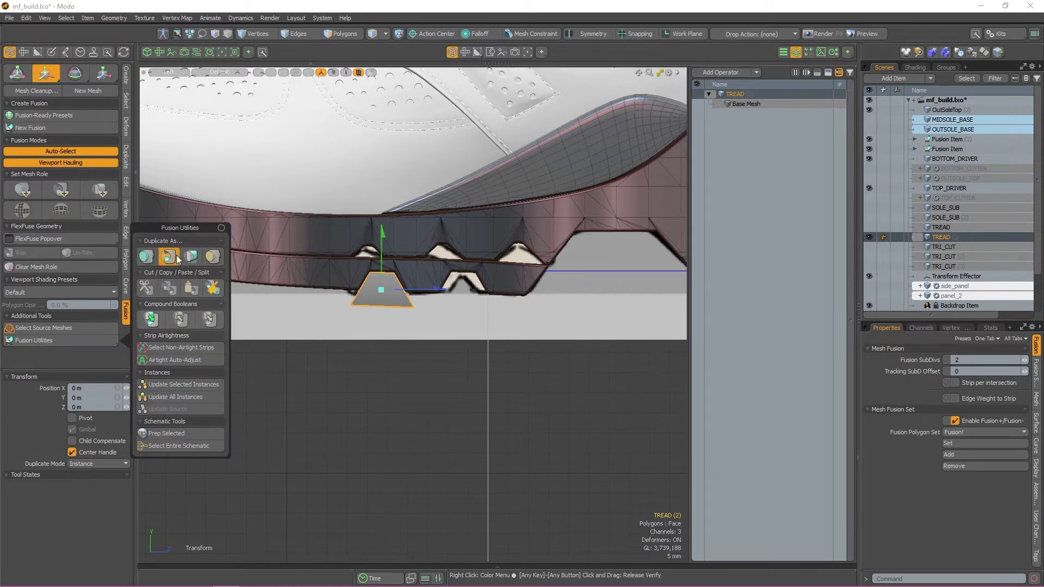
click(169, 256)
drag(405, 369, 333, 351)
click(50, 341)
click(170, 256)
key(e)
drag(373, 299, 380, 306)
Add further subtractive TREAD duplicates and fit their position and rotation to the remaining sketched tread gaps.
click(50, 340)
key(w)
drag(334, 354, 552, 367)
key(e)
key(a)
click(103, 340)
click(170, 256)
key(w)
scroll(552, 368, up, 10)
Duplicate one more subtractive TREAD cutter, move it to the back of the heel and rotate it to match the sketch.
click(50, 341)
click(170, 256)
key(w)
drag(355, 401, 553, 350)
key(e)
drag(608, 316, 596, 301)
Deselect the last cutter and examine the finished row of treads in the Left and Perspective views.
scroll(600, 320, down, 8)
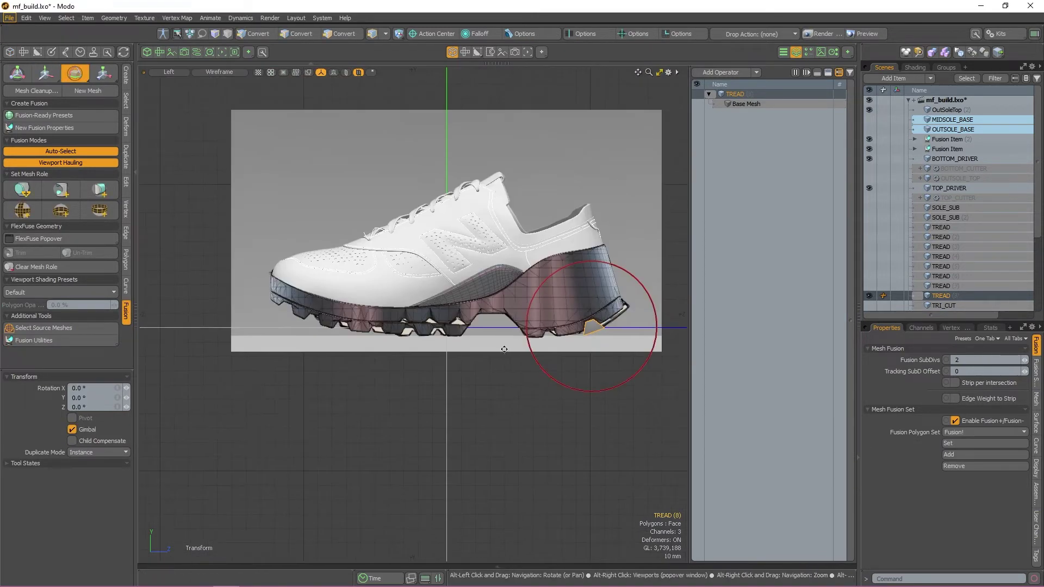
scroll(504, 349, up, 4)
key(space)
right_drag(469, 371, 483, 371)
scroll(520, 364, up, 1)
key(ctrl+space)
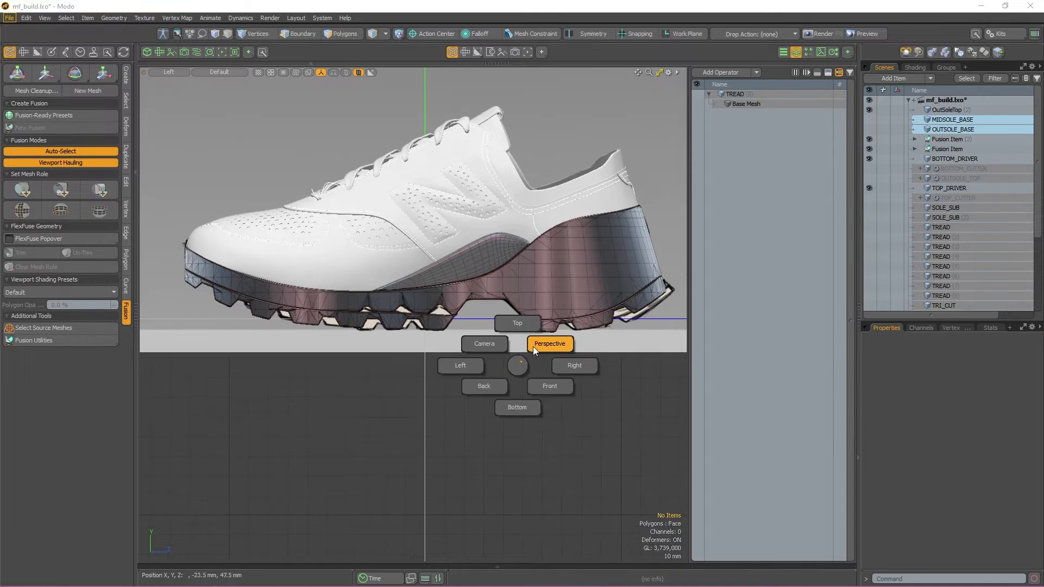
click(533, 347)
alt+drag(508, 340, 531, 344)
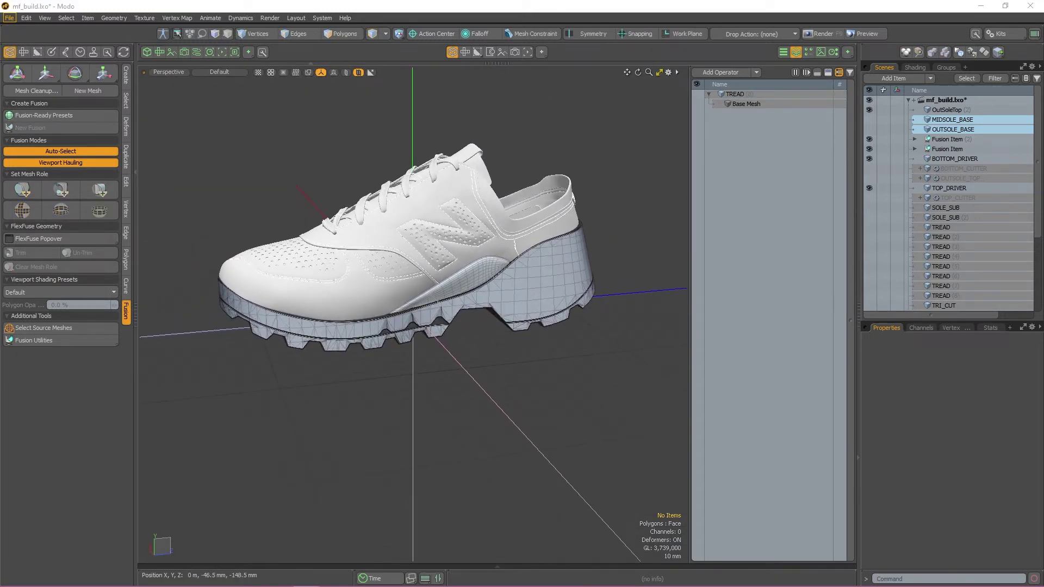
Switch to the Bottom view and add the Q-Ellipsoid2 mesh from the Fusion-Ready Presets.
key(ctrl+space)
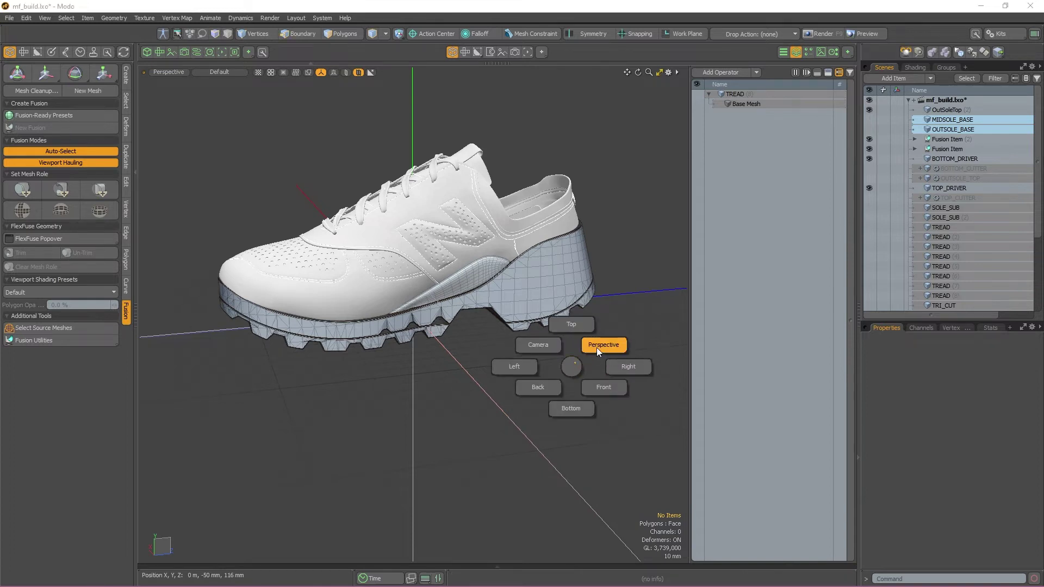
click(580, 406)
scroll(609, 291, down, 2)
alt+drag(601, 291, 464, 291)
scroll(464, 291, down, 1)
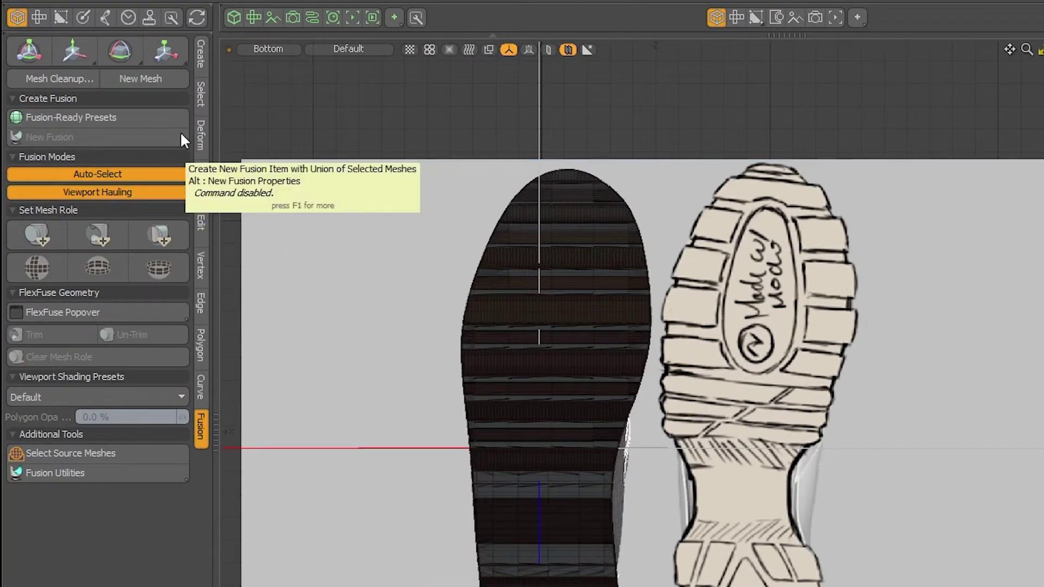
click(126, 117)
scroll(464, 141, down, 2)
click(492, 147)
click(898, 299)
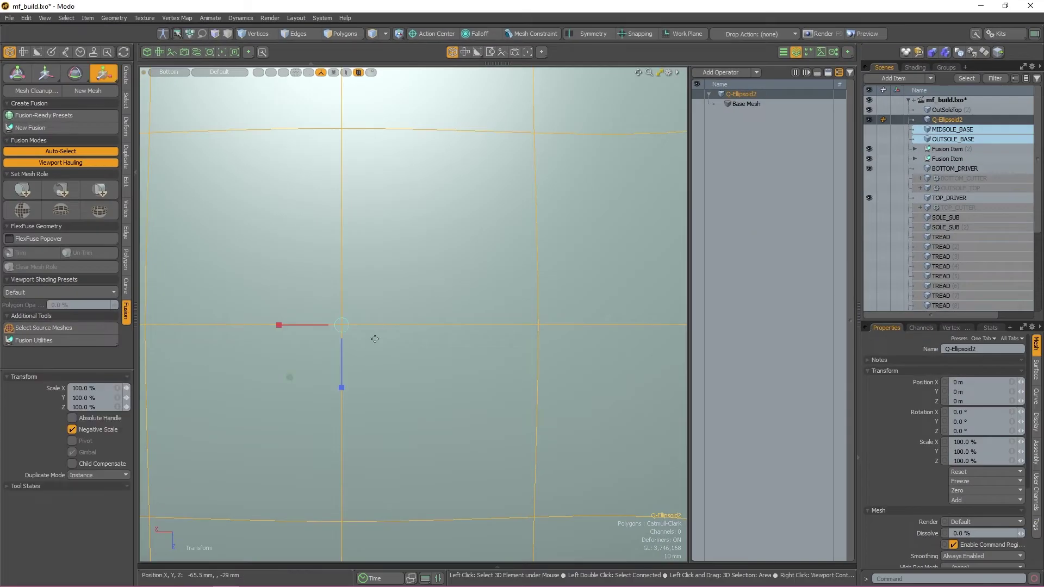
Scale the ellipsoid down to 4.5% and set its X rotation to 90°.
drag(342, 326, 238, 327)
key(e)
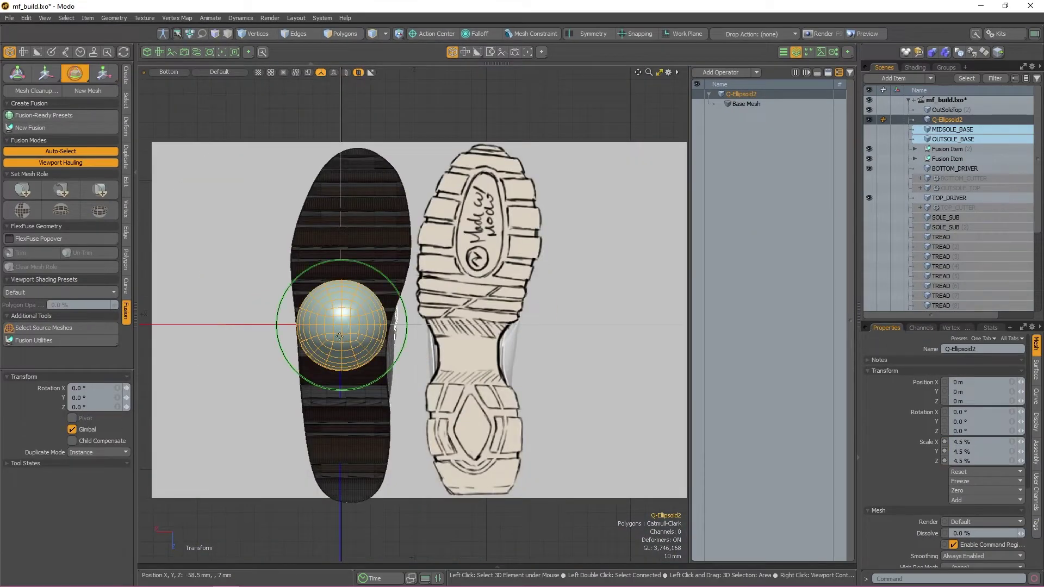
click(978, 412)
text(90)
key(Return)
Position the ellipsoid under the forefoot at about X -6.5 mm, Z -69.5 mm and subtract it from the outsole.
key(w)
drag(341, 327, 478, 235)
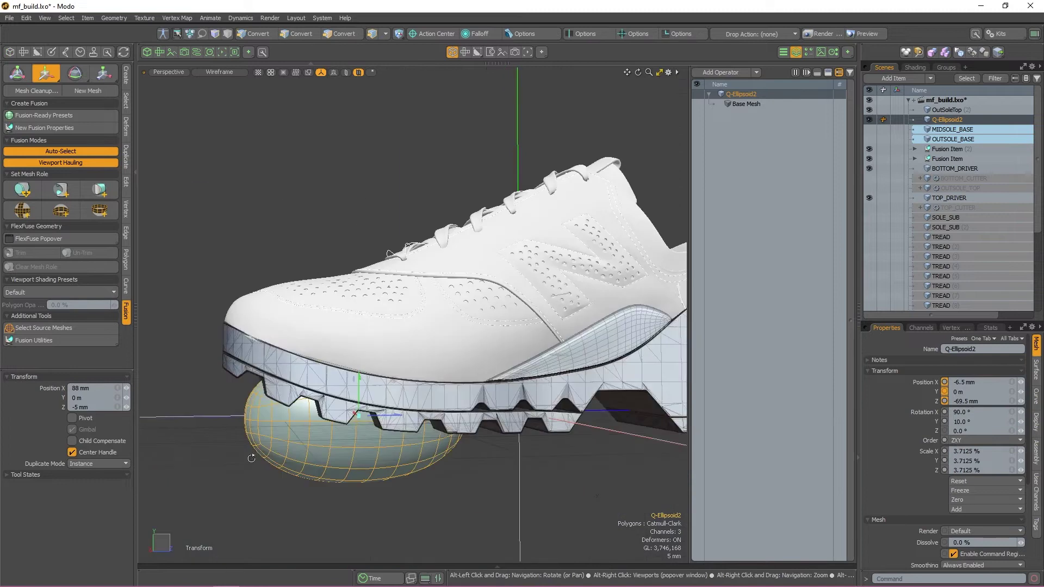
alt+drag(466, 170, 401, 260)
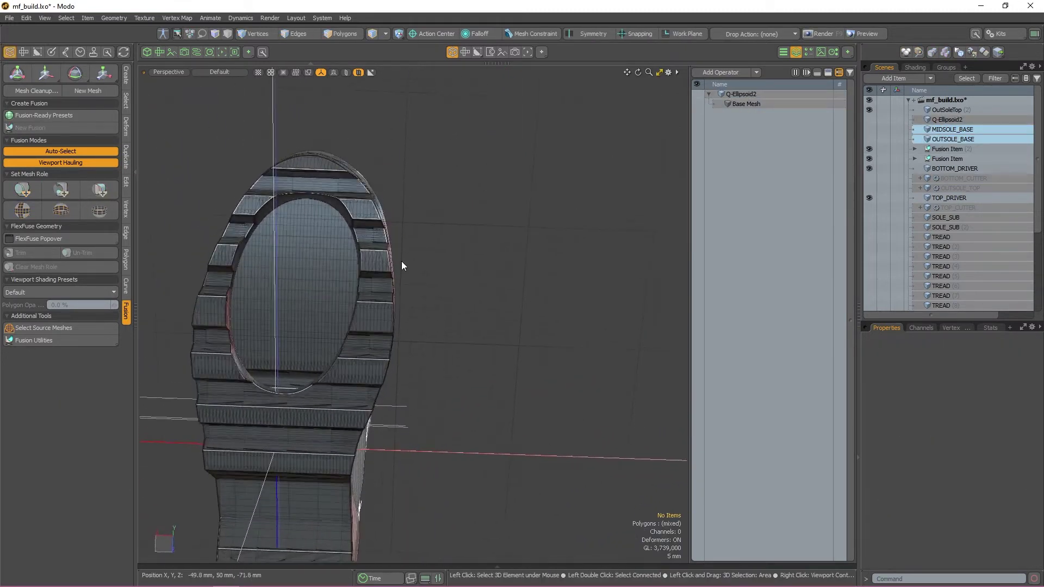
Return to the Bottom view and add a cube mesh named DIAMOND for the sketched heel recess.
key(ctrl+space)
click(432, 313)
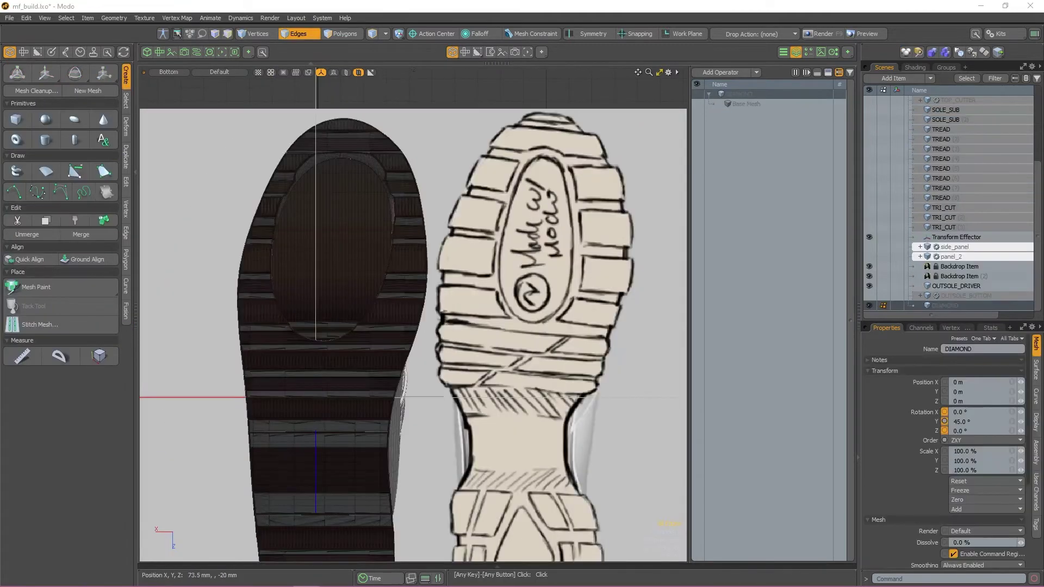
scroll(576, 340, up, 1)
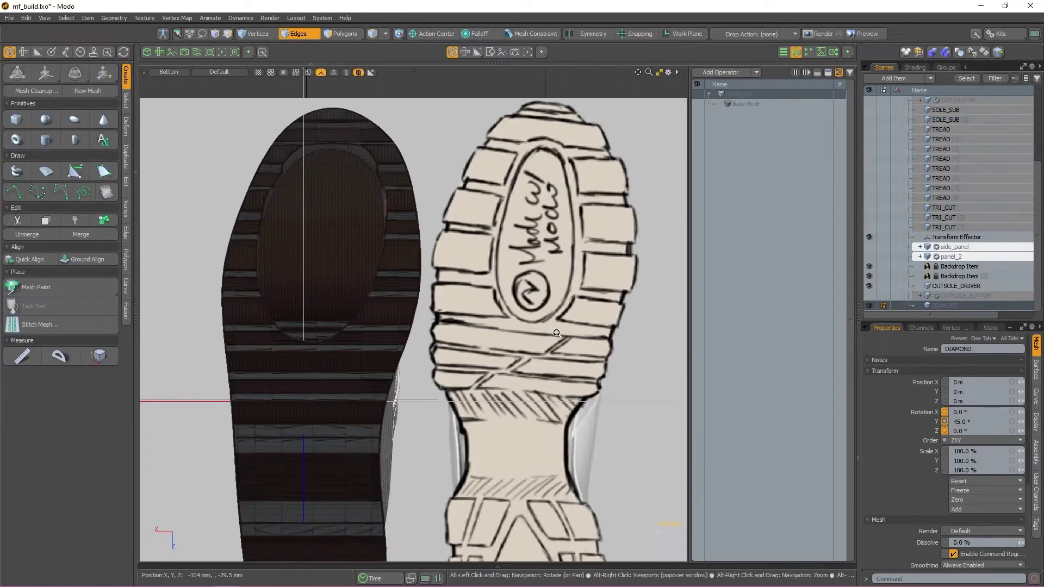
scroll(576, 340, down, 1)
alt+drag(560, 342, 568, 256)
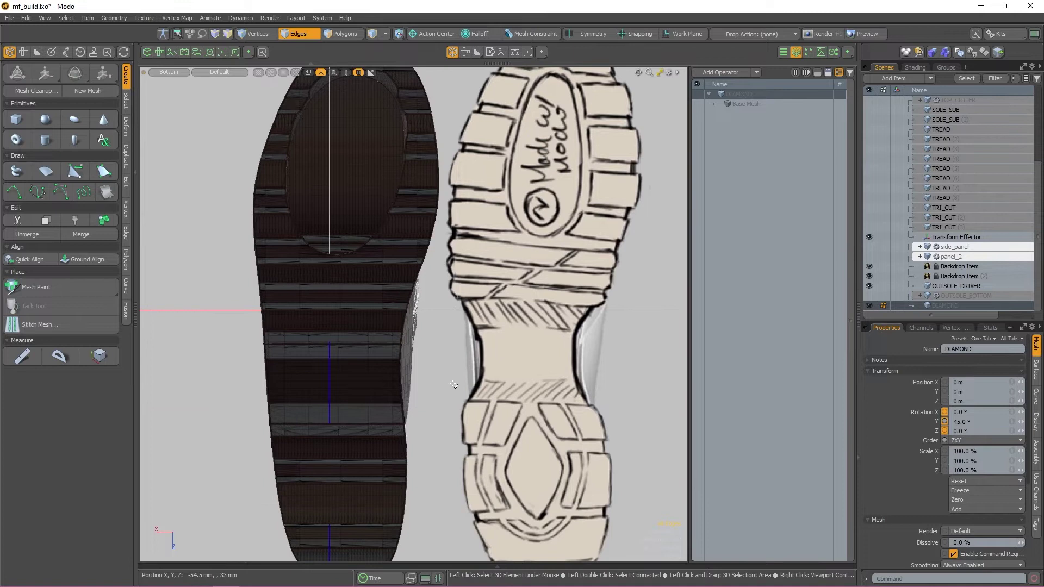
alt+right_drag(630, 374, 621, 372)
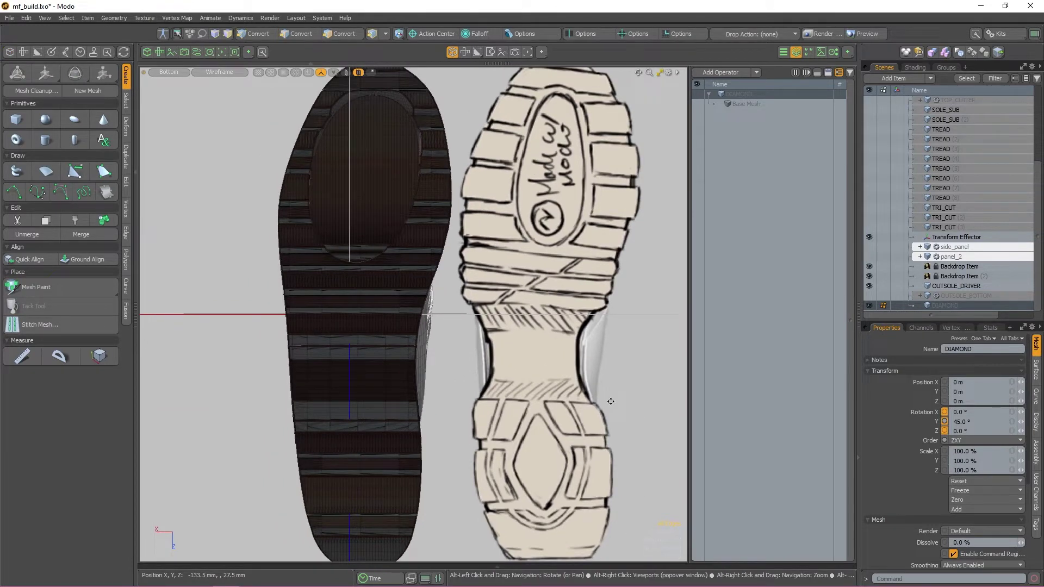
alt+drag(611, 401, 603, 370)
click(17, 121)
text(DIAMOND)
key(Return)
Move the cube onto the sketched heel diamond and scale it uniformly to 145.5%.
key(r)
drag(483, 298, 431, 298)
key(w)
mouse_move(345, 281)
mouse_down()
mouse_move(528, 419)
mouse_move(481, 290)
mouse_move(554, 293)
mouse_move(548, 368)
mouse_up()
scroll(531, 408, up, 3)
key(r)
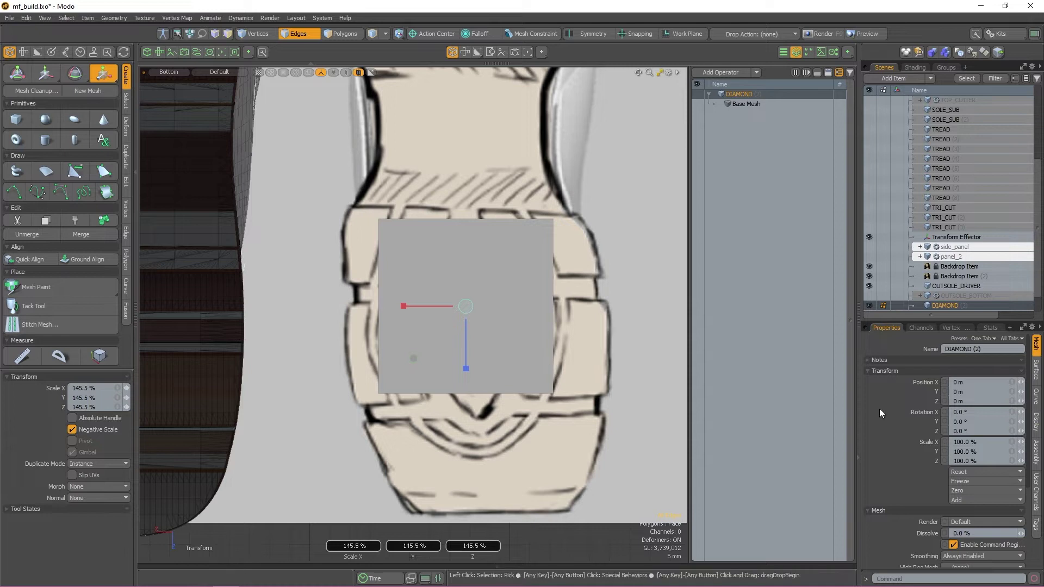
Set the cube's Y rotation to 45° and centre it over the sketched heel diamond.
key(space)
text(45)
key(Return)
key(y)
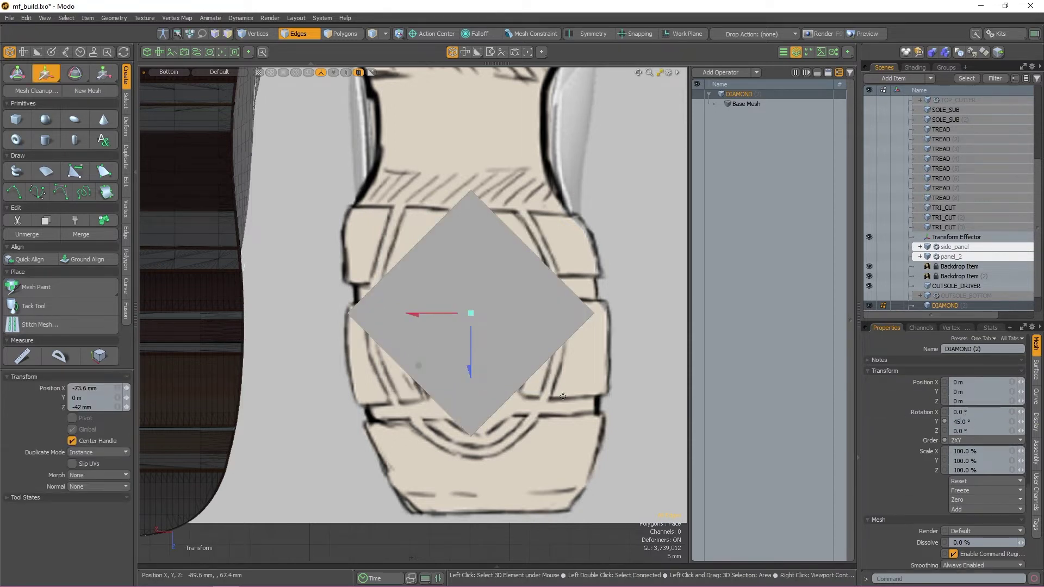
key(space)
Narrow the diamond across the heel's width and move its toe-side corner edge forward to elongate it.
key(r)
drag(408, 313, 421, 313)
key(space)
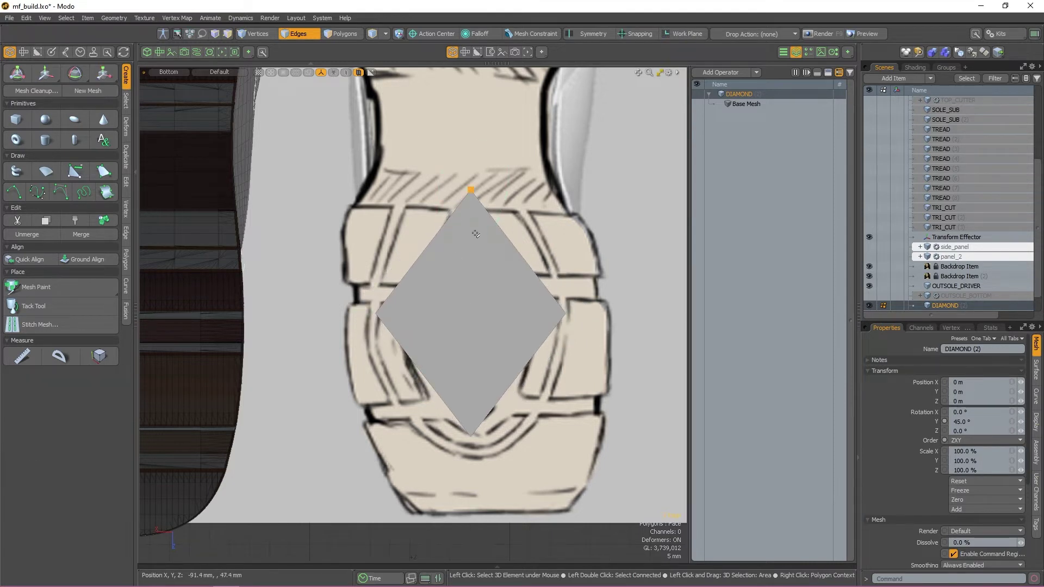
key(w)
drag(476, 233, 474, 166)
key(space)
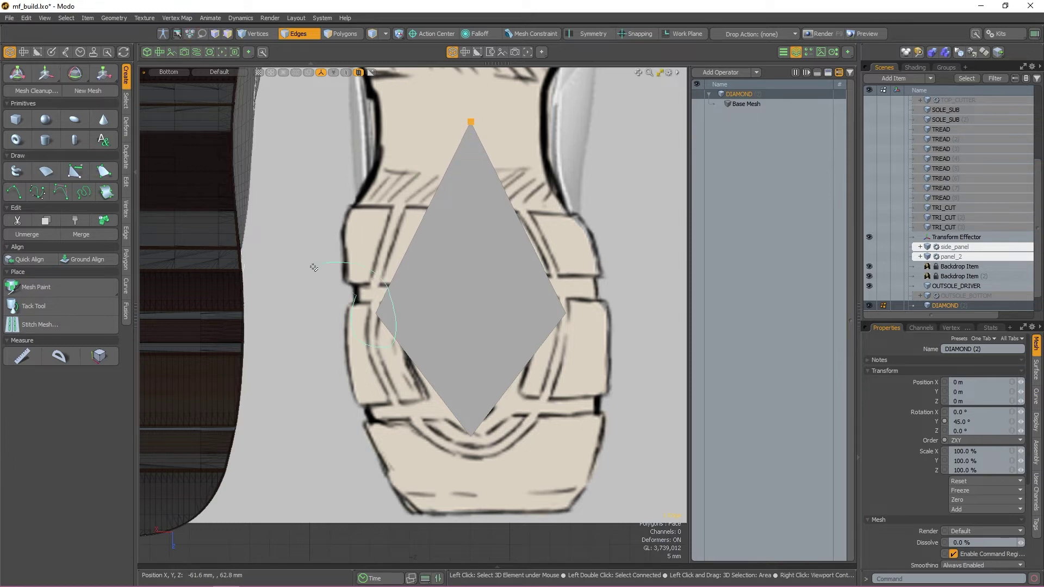
Select the diamond's two side edges, move them slightly toward the heel and spread them to 106.5% in X.
key(ctrl+space)
click(516, 291)
alt+drag(448, 343, 389, 311)
key(ctrl+space)
click(442, 345)
key(w)
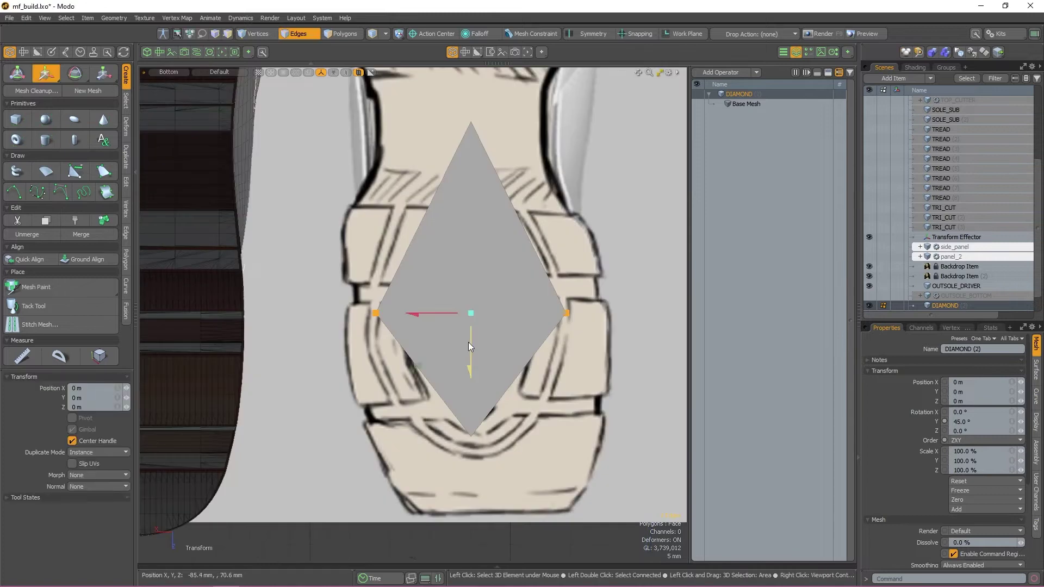
key(r)
drag(414, 337, 405, 336)
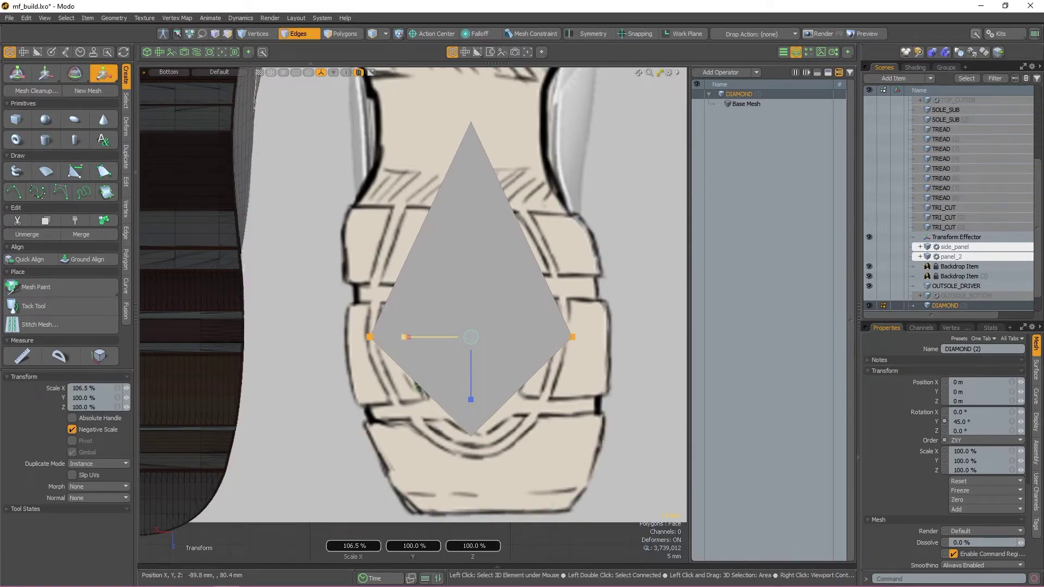
Chamfer the diamond's four vertical corner edges by 7.35 mm with a round shape and 3 segments.
key(ctrl+space)
click(450, 315)
key(q)
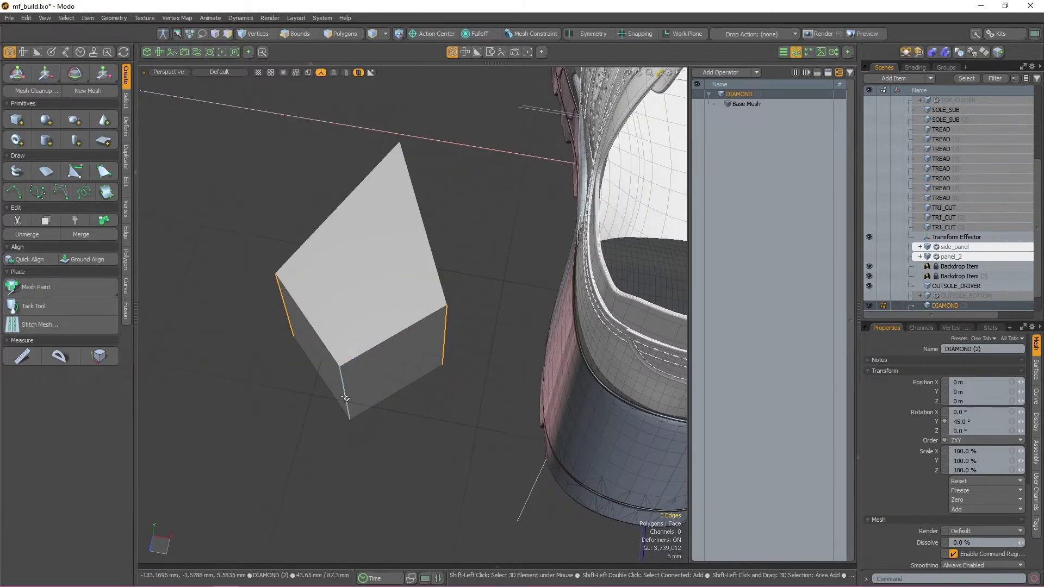
shift+click(349, 407)
alt+drag(351, 408, 544, 403)
key(2)
key(ctrl+space)
click(455, 392)
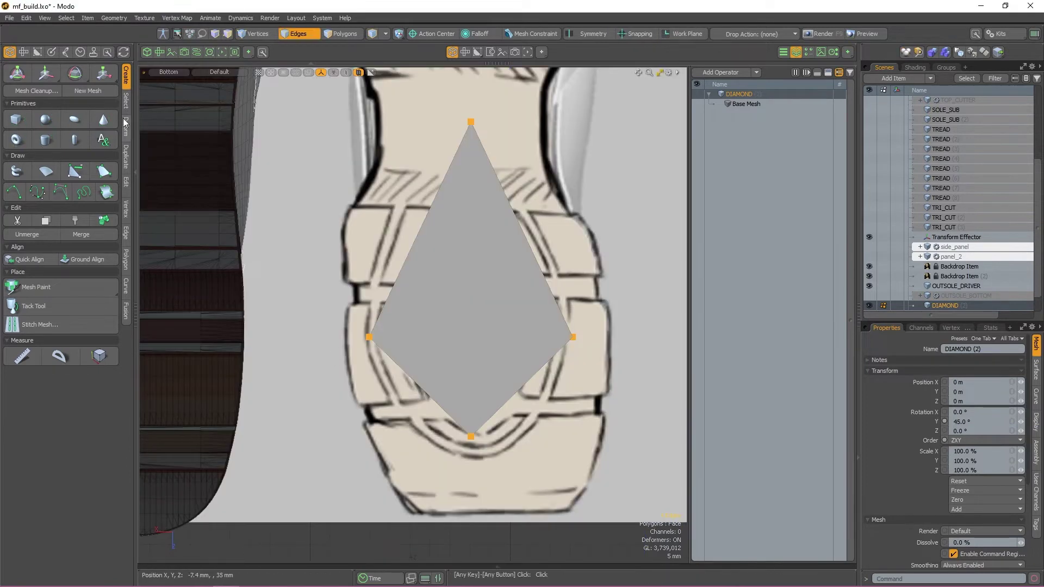
click(56, 237)
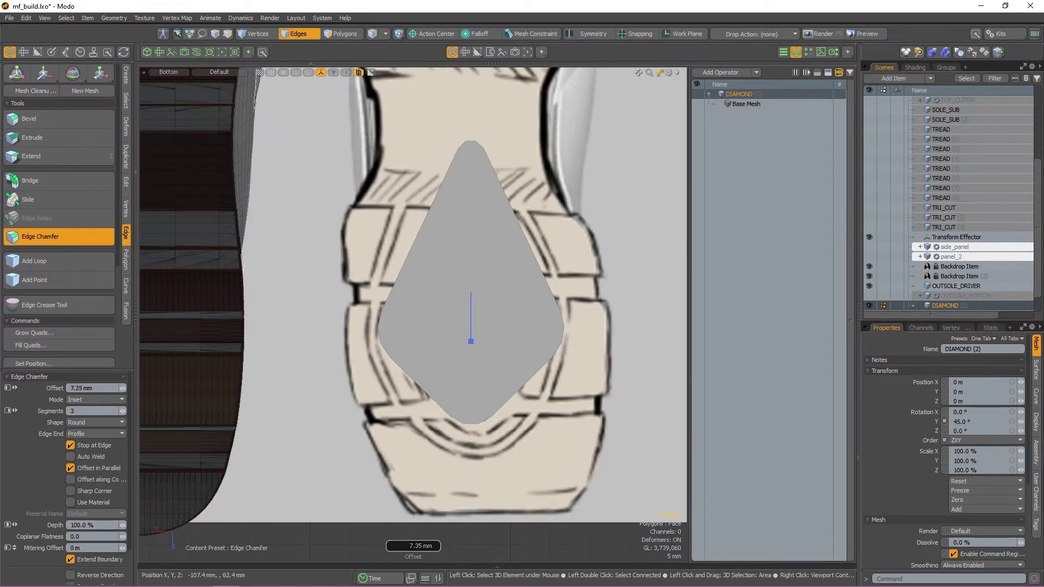
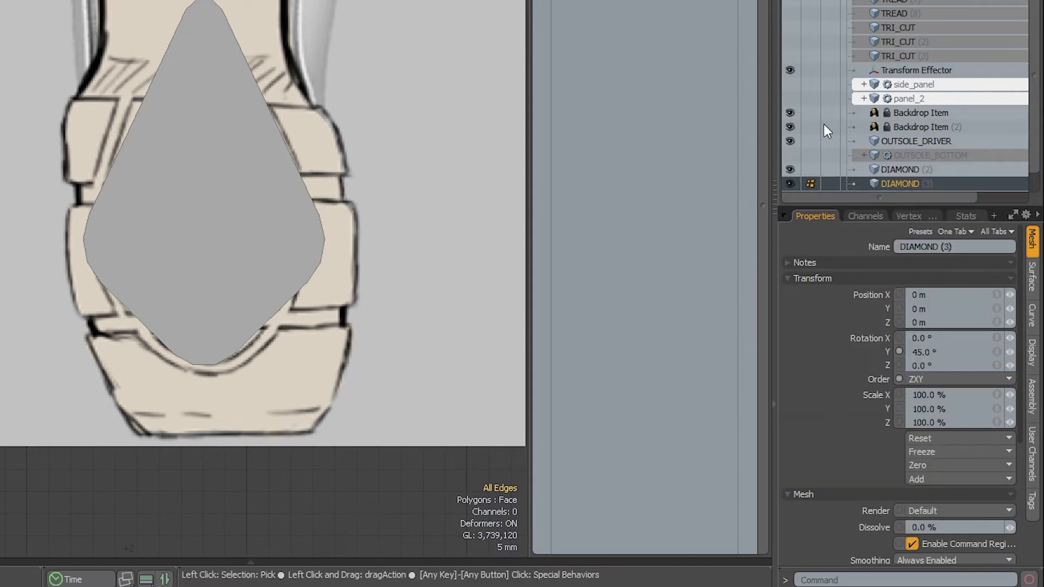
Hide the DIAMOND (3) copy and delete the top cap polygon of DIAMOND (2).
click(789, 184)
click(901, 169)
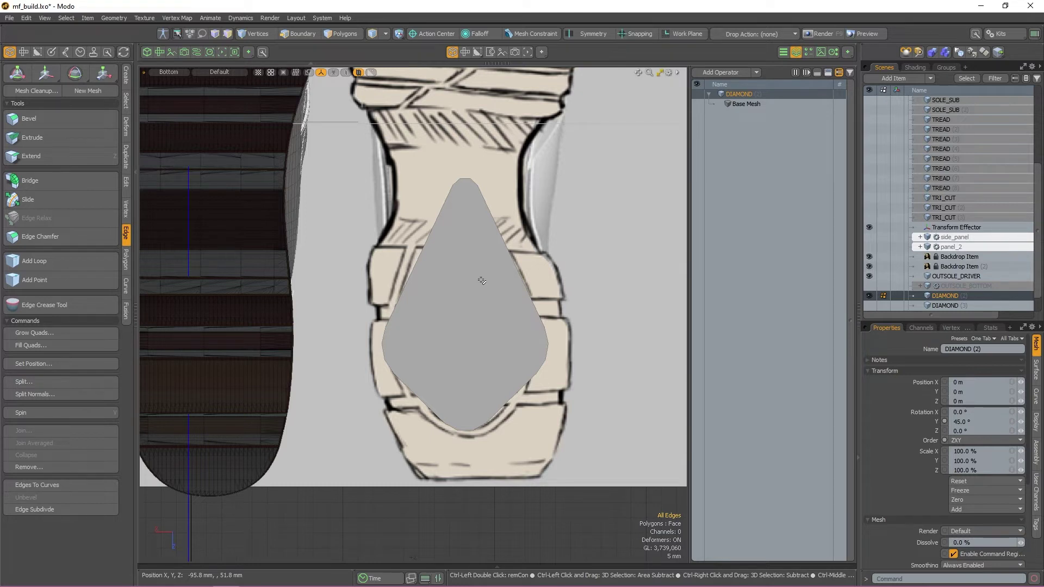
key(ctrl+space)
click(506, 263)
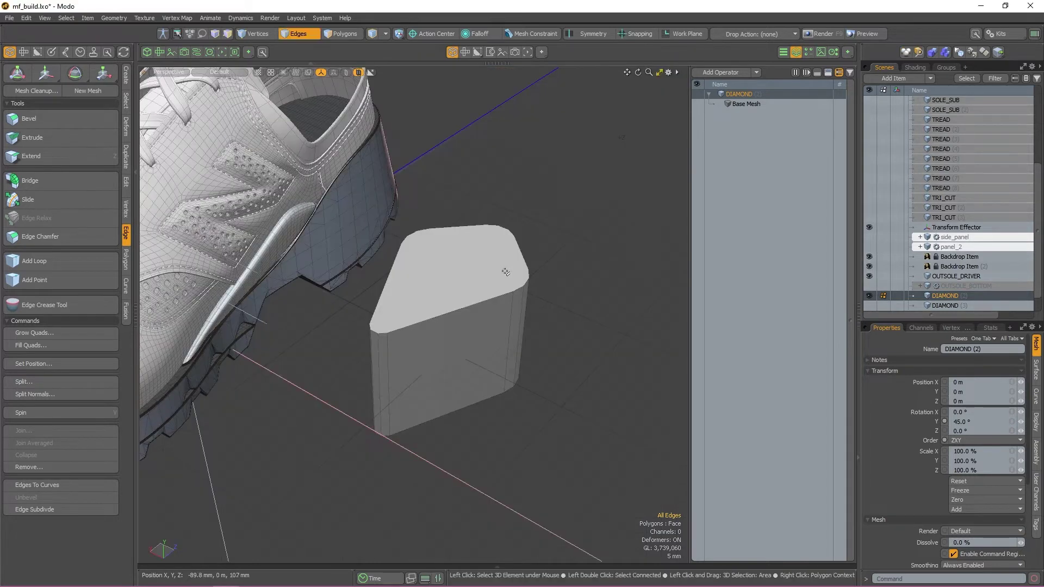
key(3)
click(461, 274)
key(Delete)
key(5)
Inset the remaining bottom cap polygon of DIAMOND (2) by 2.92 mm with Bevel.
alt+drag(510, 389, 545, 291)
key(3)
key(ctrl+space)
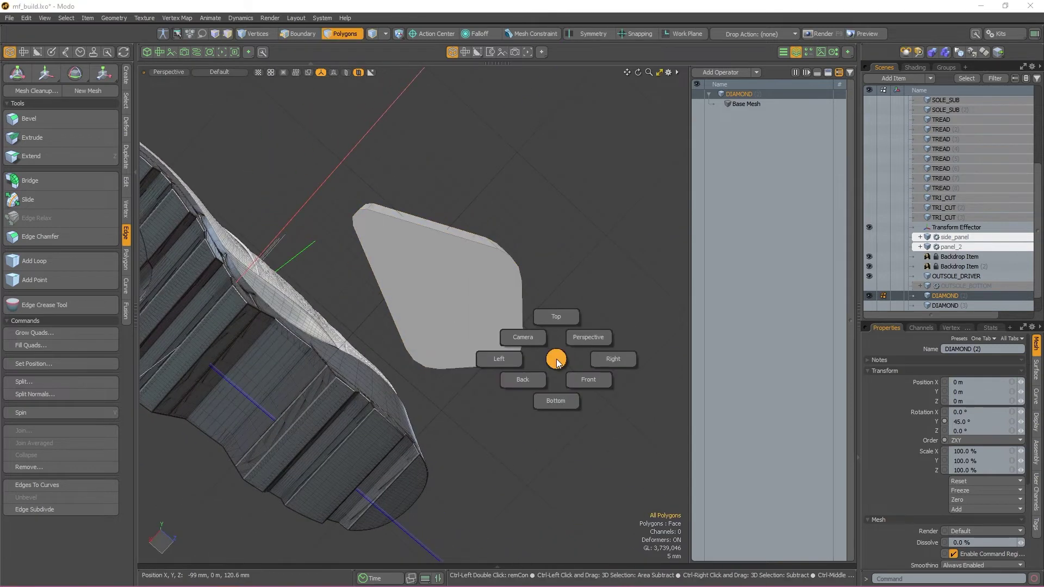
click(555, 395)
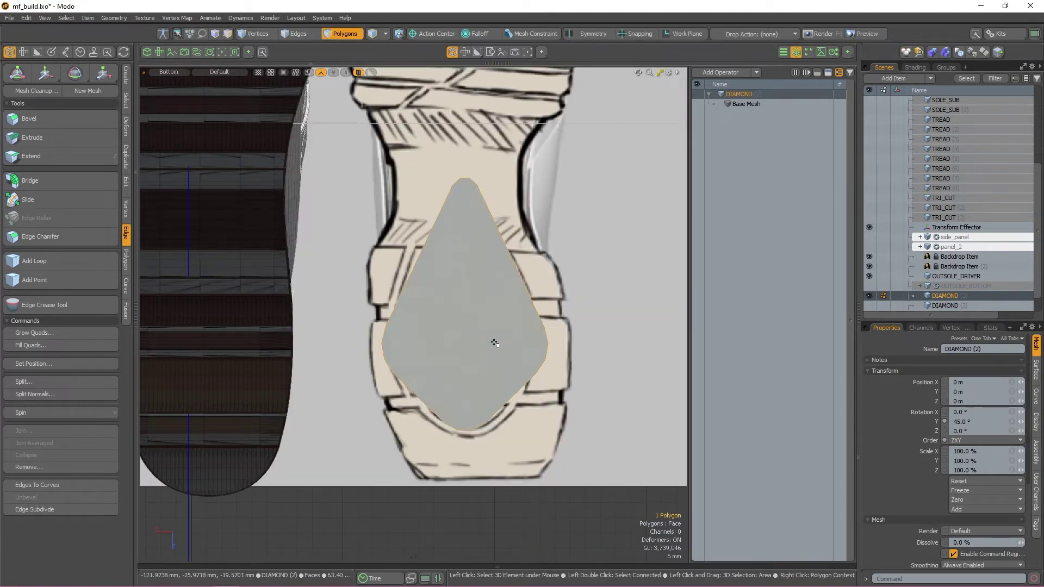
key(shift)
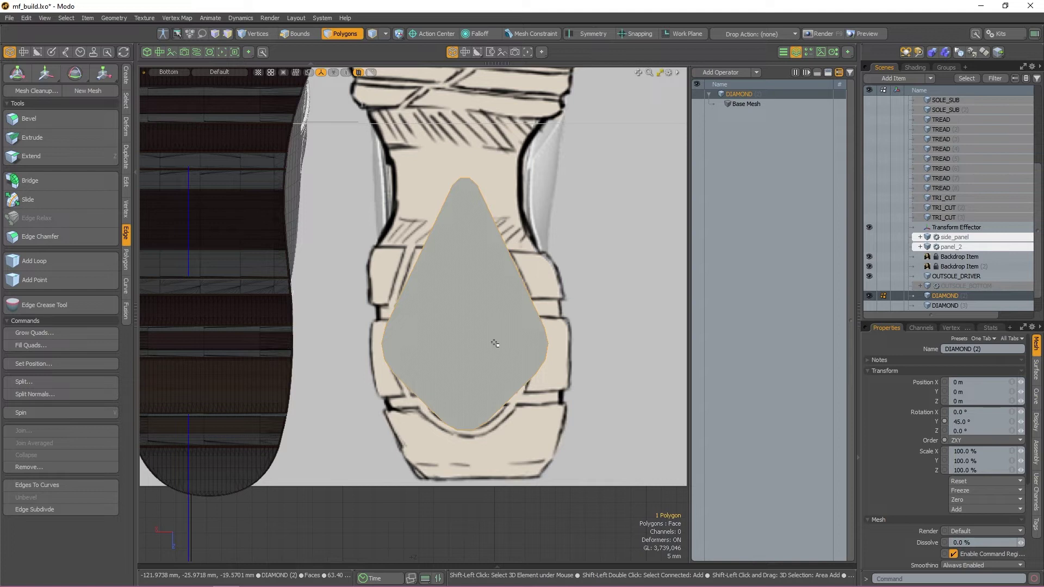
key(b)
drag(402, 304, 402, 304)
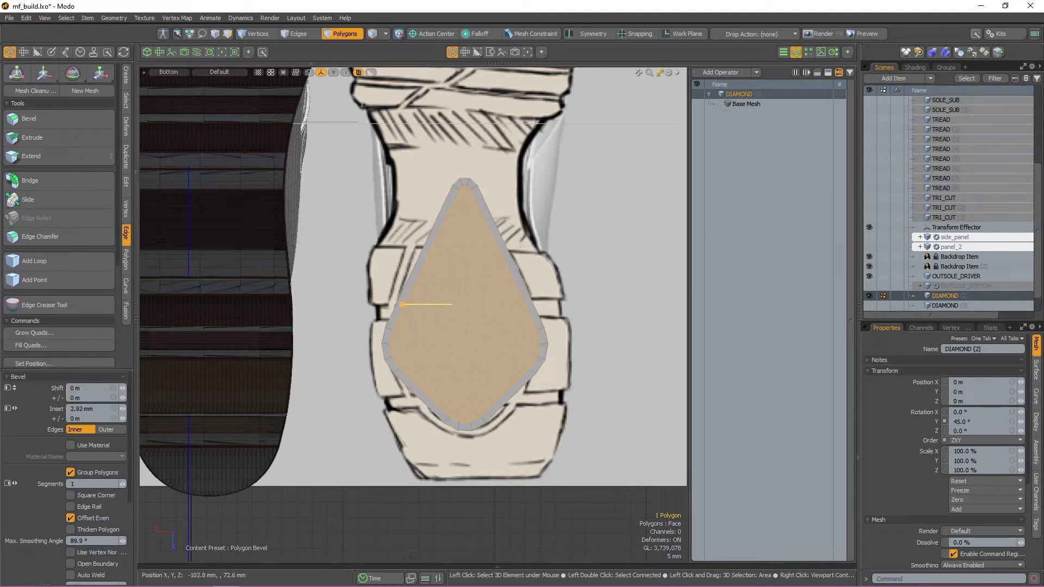
Bevel the inset cap polygon again with a shift of -51.8 mm to form the diamond ring's inner walls.
drag(400, 305, 561, 418)
key(ctrl+space)
click(434, 282)
shift+click(561, 418)
alt+drag(530, 305, 531, 365)
drag(415, 415, 443, 307)
scroll(443, 473, up, 3)
drag(396, 251, 440, 323)
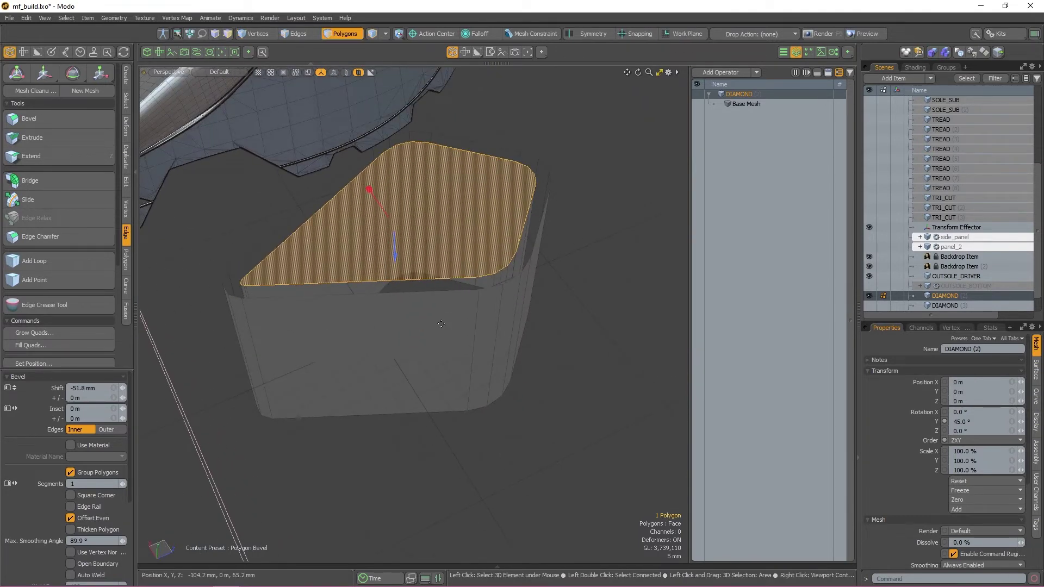
Delete the polygon at the end of the inner walls and bridge the inner and outer rim edge loops with one segment.
key(Delete)
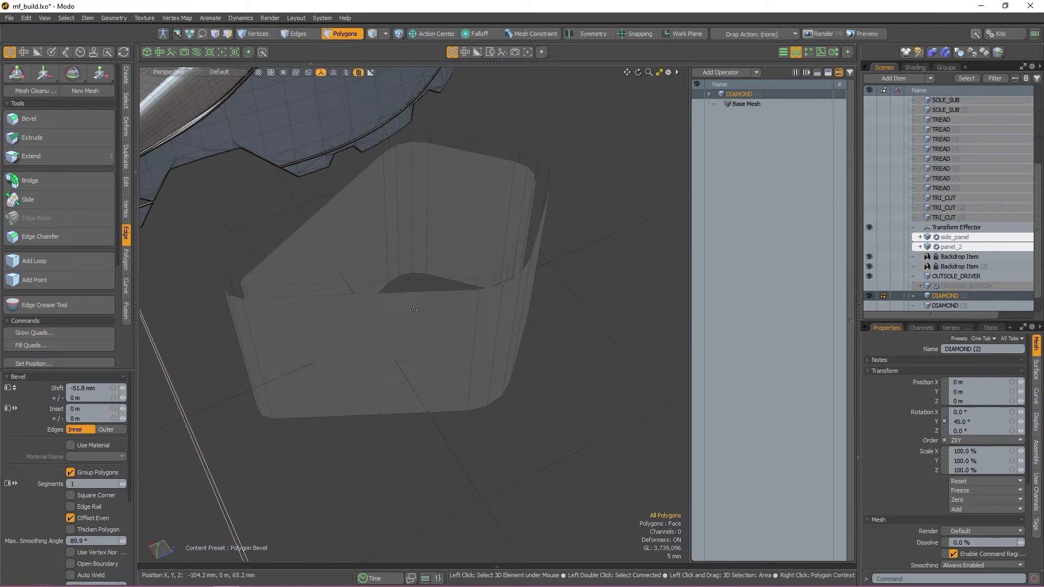
key(2)
double_click(395, 282)
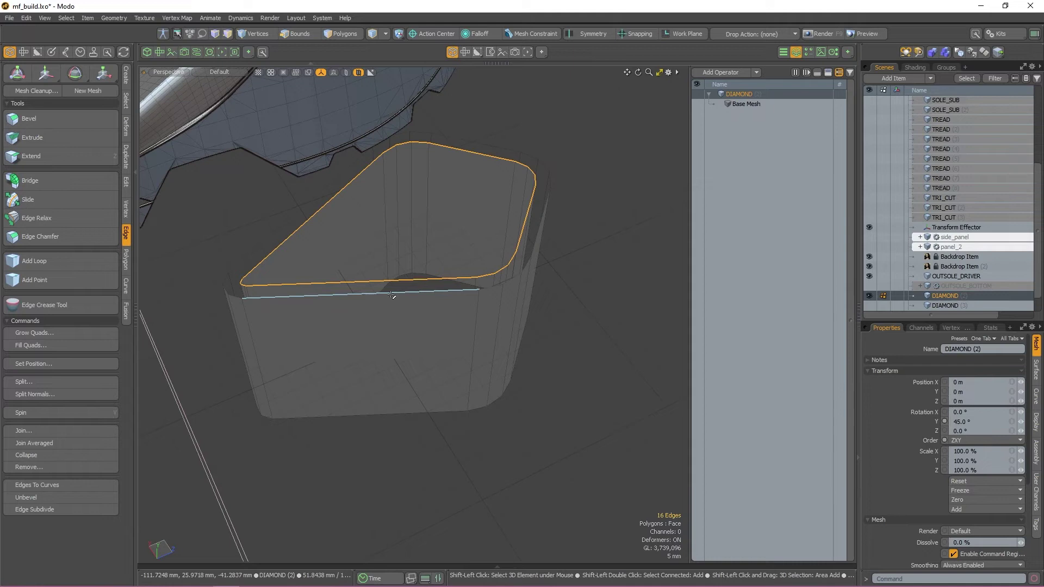
shift+double_click(391, 295)
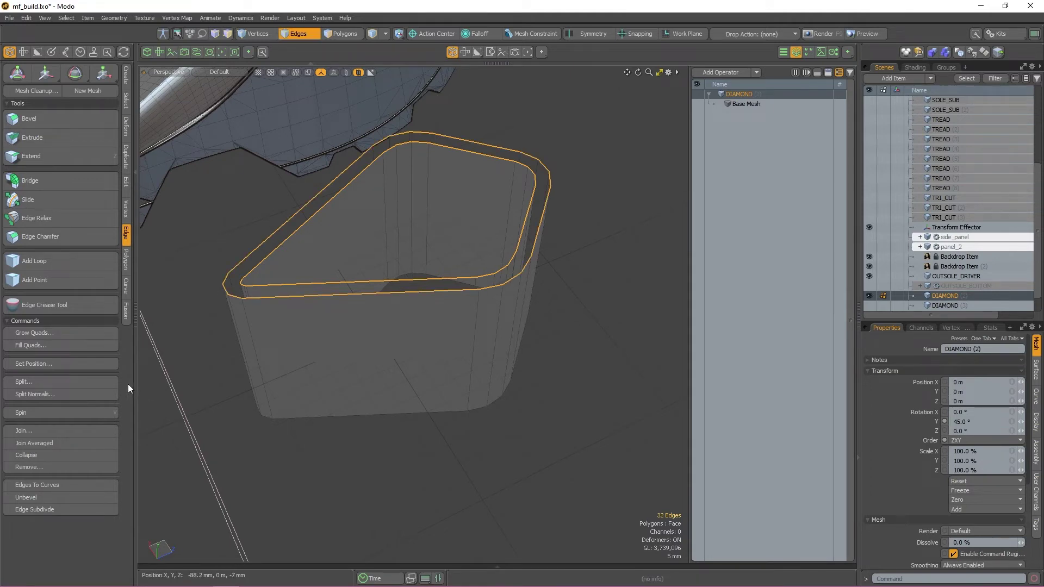
click(69, 184)
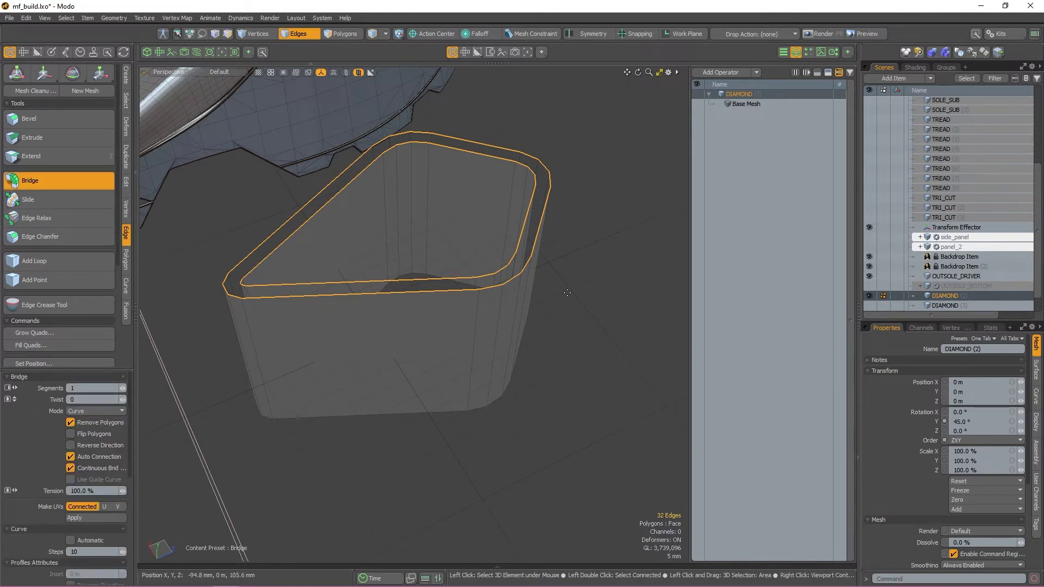
click(567, 293)
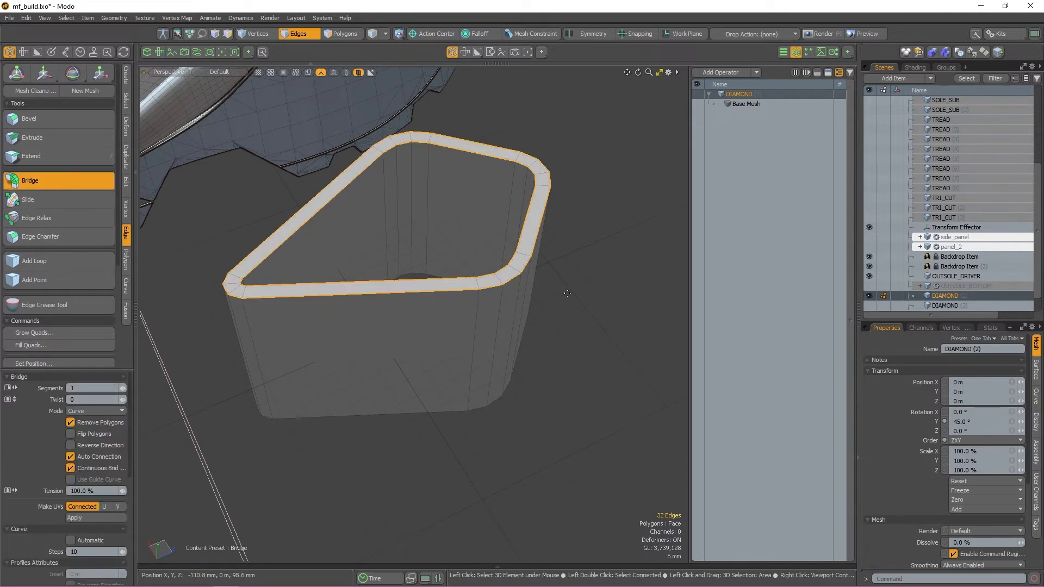
key(space)
Add supporting edge loops around the diamond ring's walls and rims to tighten its edges.
alt+drag(567, 293, 549, 314)
click(60, 262)
shift+click(571, 301)
shift+click(560, 292)
shift+click(437, 228)
shift+click(443, 101)
shift+click(492, 419)
shift+click(515, 329)
alt+drag(510, 408, 498, 261)
shift+click(190, 320)
shift+click(205, 328)
key(space)
Move the diamond ring's geometry 87 mm in X and -6 mm in Z onto the outsole's heel.
scroll(467, 337, down, 4)
alt+drag(470, 337, 435, 522)
key(5)
key(ctrl+space)
click(442, 322)
key(w)
alt+shift+drag(514, 365, 582, 303)
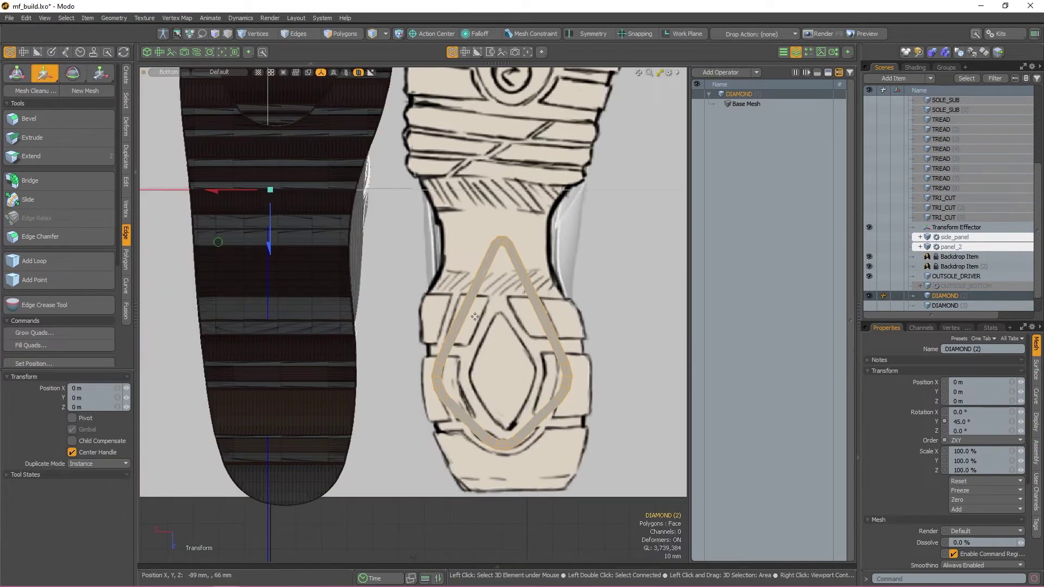
key(3)
drag(474, 316, 278, 385)
key(ctrl+space)
click(312, 363)
alt+drag(466, 408, 454, 332)
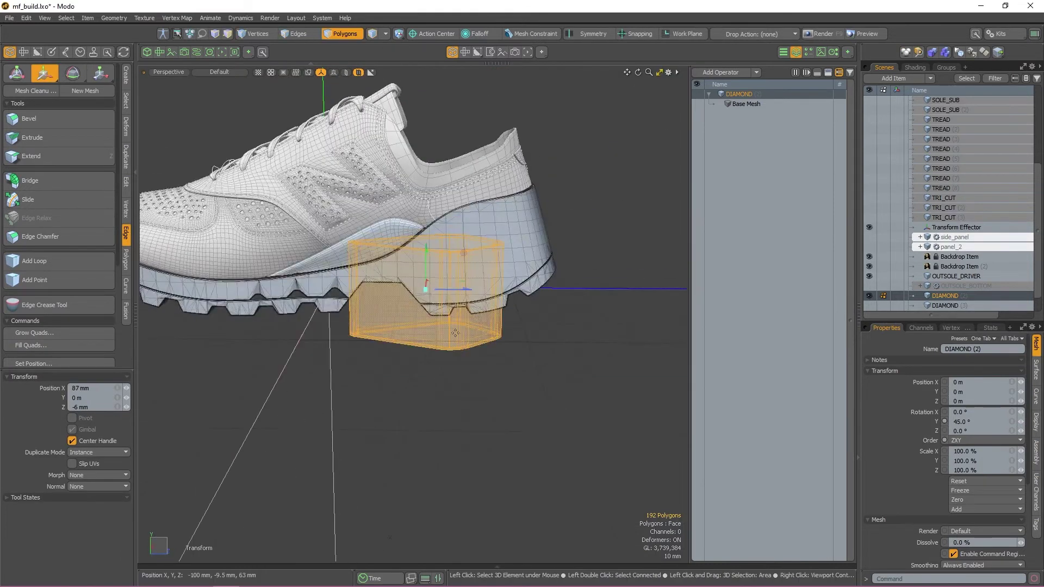
Select the DIAMOND (2) ring together with OUTSOLE_BASE and subtract it from the heel with MeshFusion.
key(q)
click(487, 400)
scroll(487, 400, up, 3)
alt+drag(487, 400, 500, 332)
key(5)
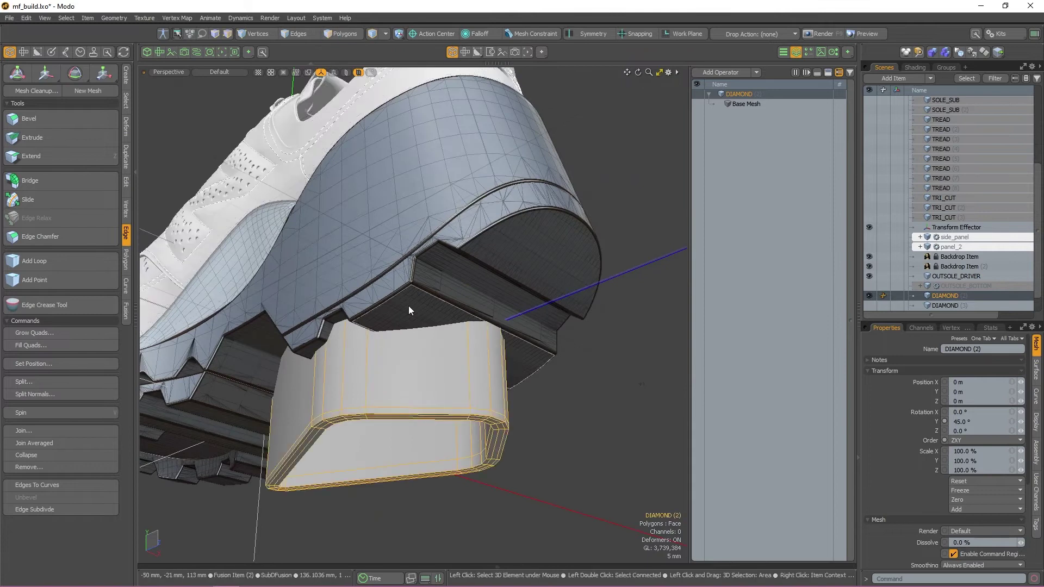
alt+drag(490, 401, 474, 466)
double_click(510, 204)
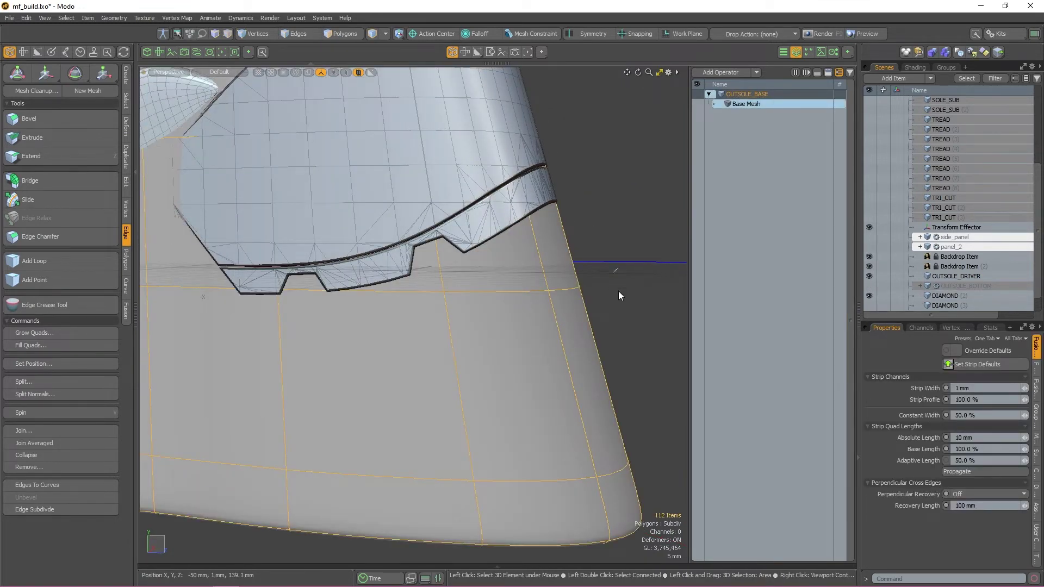
key(h)
click(529, 200)
shift+double_click(530, 200)
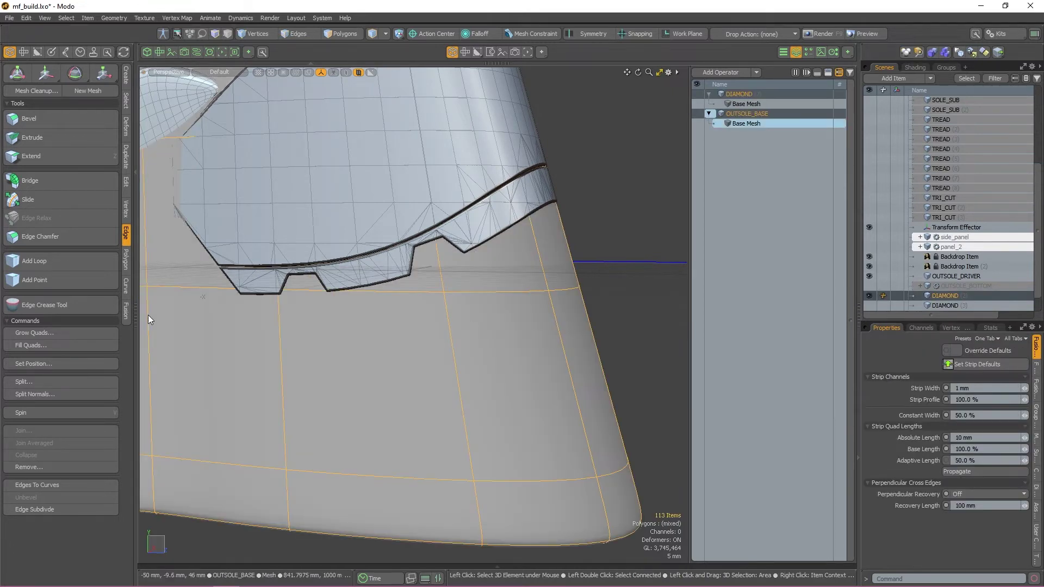
click(125, 311)
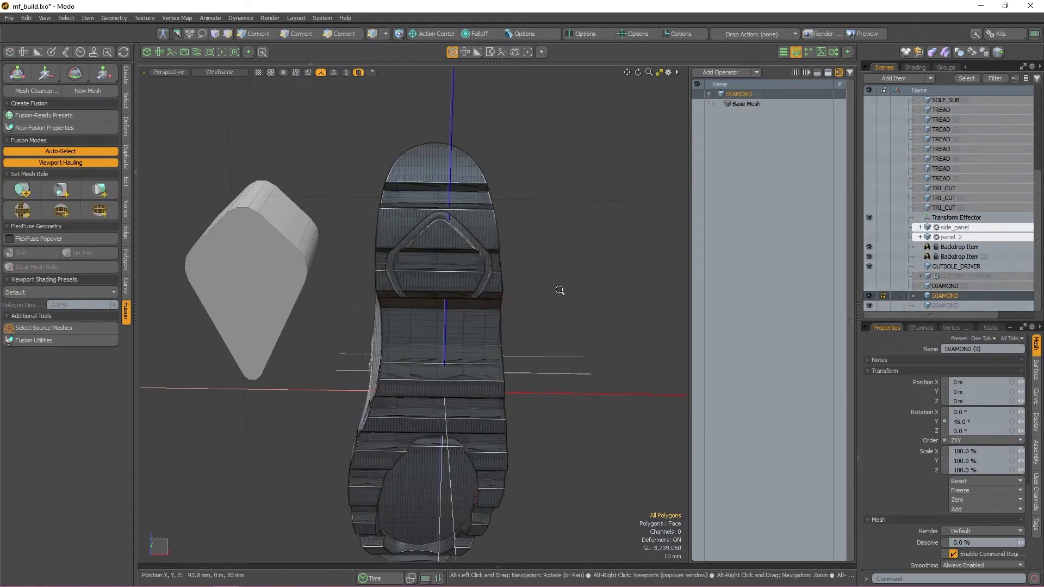
Move the solid DIAMOND (3) onto the outsole's heel and scale it down to fit inside the ring groove.
key(ctrl+space)
click(570, 333)
double_click(637, 372)
key(w)
drag(570, 359, 350, 359)
key(r)
scroll(461, 372, up, 5)
alt+drag(460, 371, 594, 304)
key(w)
drag(335, 267, 322, 268)
alt+right_drag(416, 269, 392, 270)
key(space)
Select DIAMOND (3) together with OUTSOLE_BASE and subtract it from the heel as the inner diamond recess.
key(ctrl+space)
click(431, 230)
key(5)
alt+drag(433, 240, 498, 346)
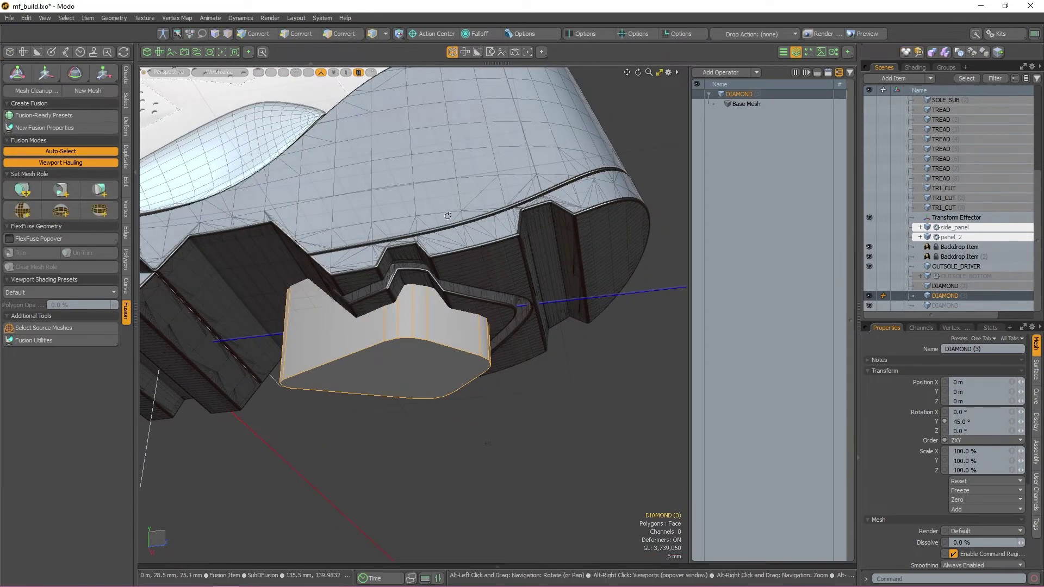
alt+drag(447, 216, 462, 255)
shift+click(629, 256)
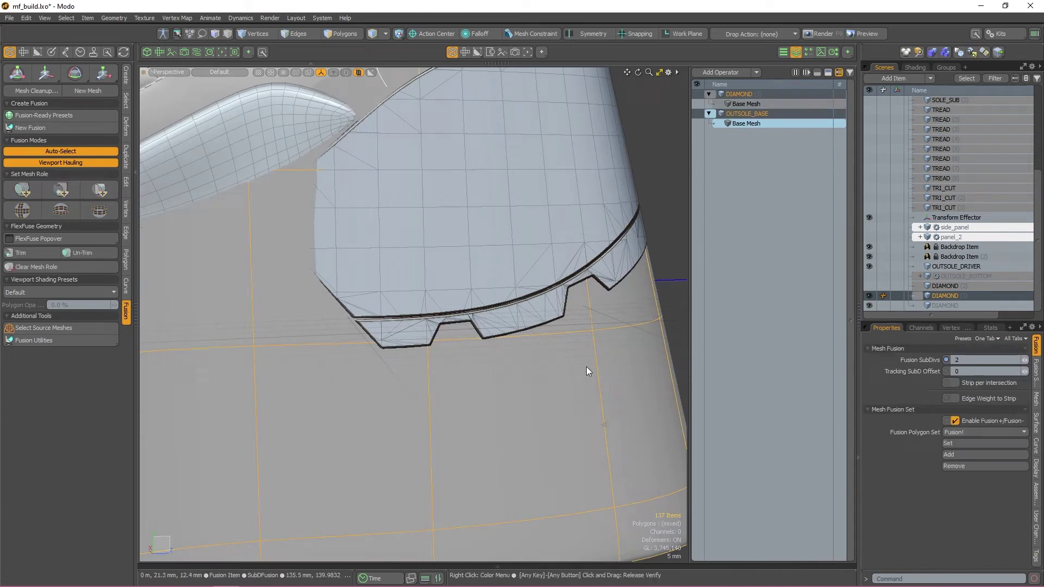
scroll(620, 321, down, 5)
key(h)
alt+drag(586, 515, 415, 397)
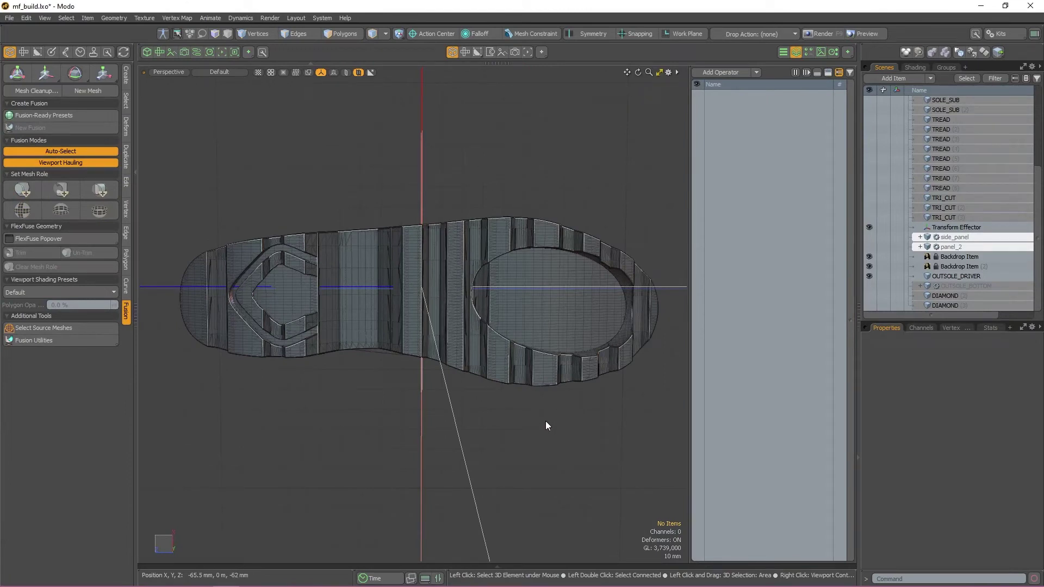
Duplicate the forefoot's Q-Ellipsoid2 mesh and shrink the copy uniformly to an item scale of 3.267%.
key(grave)
click(545, 466)
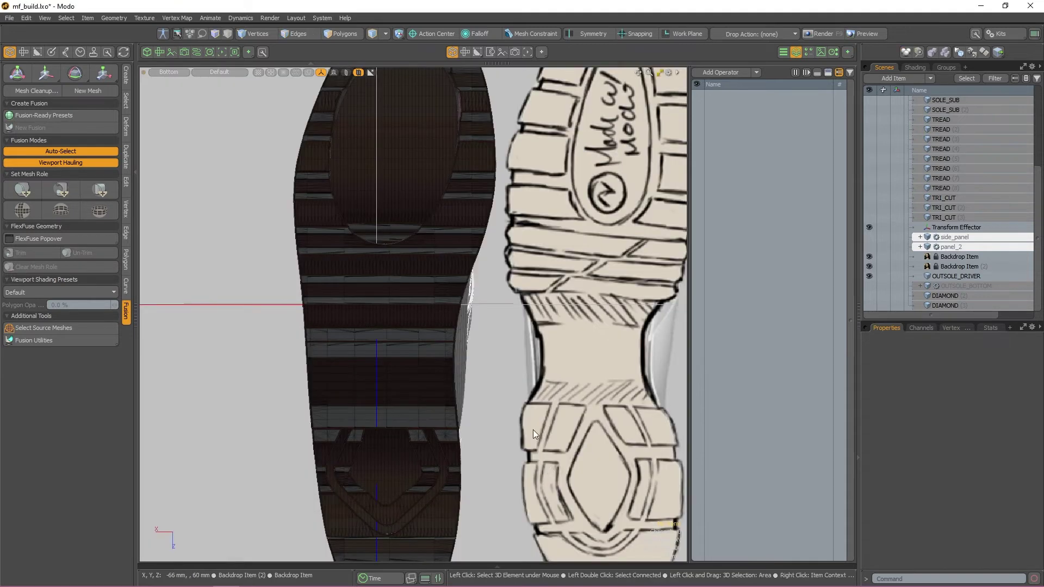
scroll(531, 321, down, 2)
alt+drag(531, 314, 479, 388)
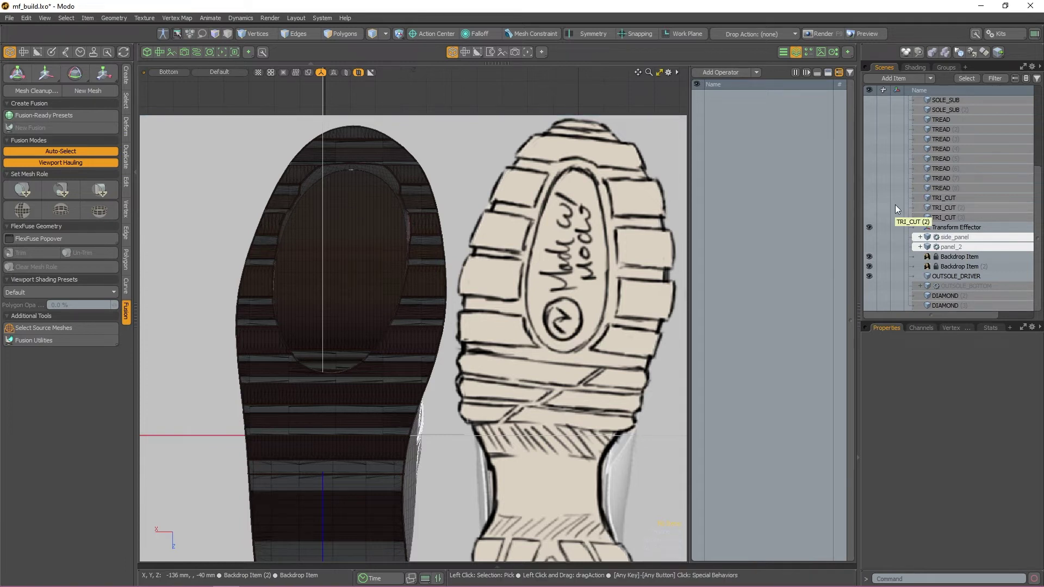
scroll(925, 208, up, 4)
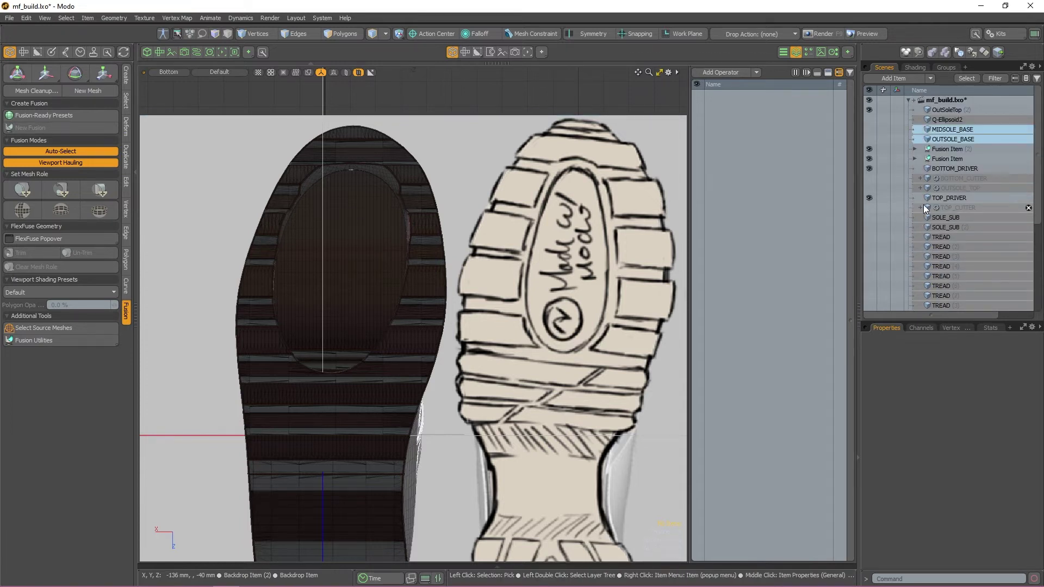
click(954, 120)
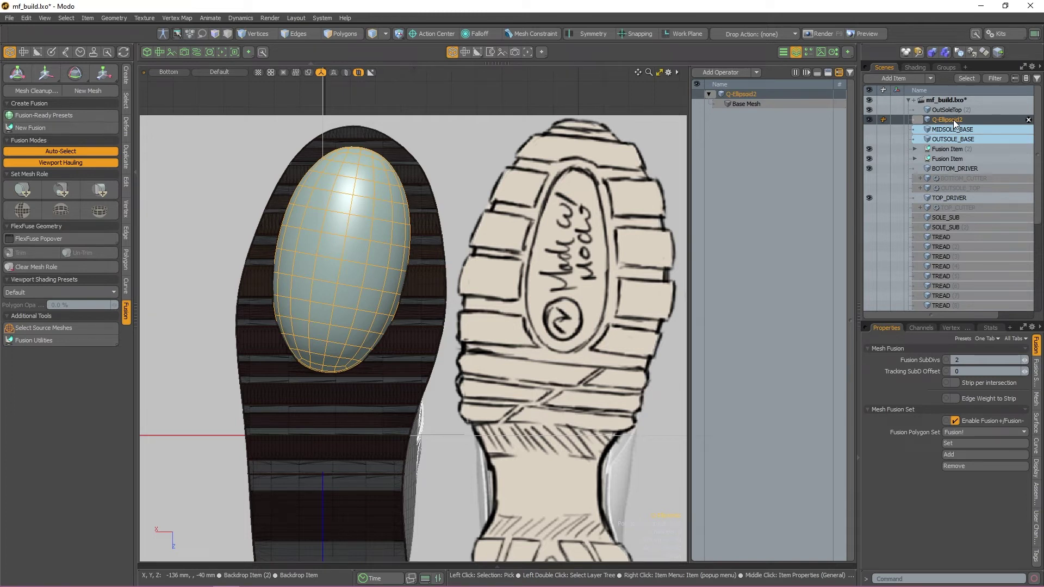
click(30, 340)
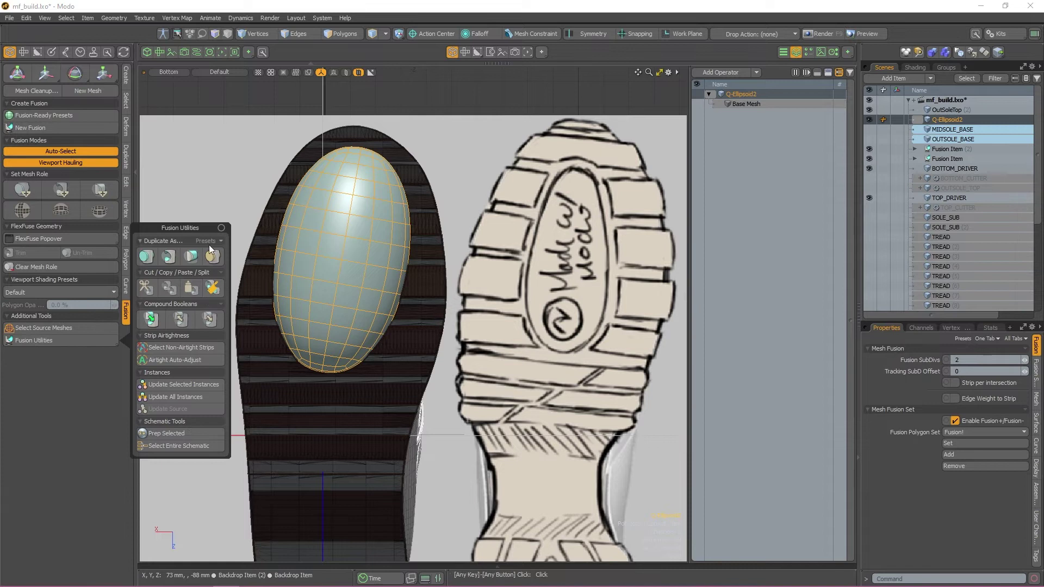
click(213, 257)
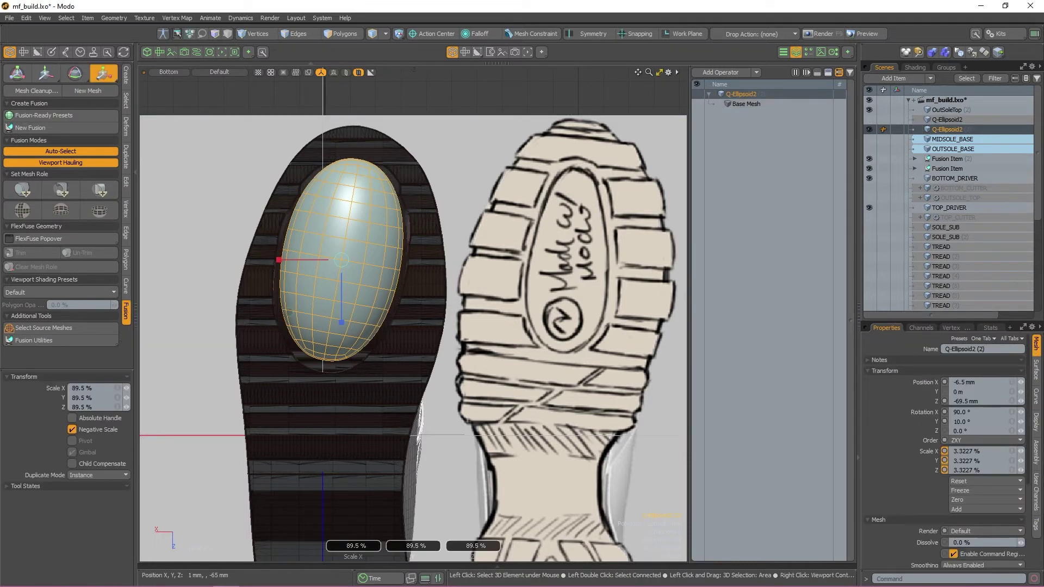
Move the ellipsoid copy 7.5 mm in Y and 2.5 mm in Z and add it to OUTSOLE_BASE's fusion as an additive mesh.
key(w)
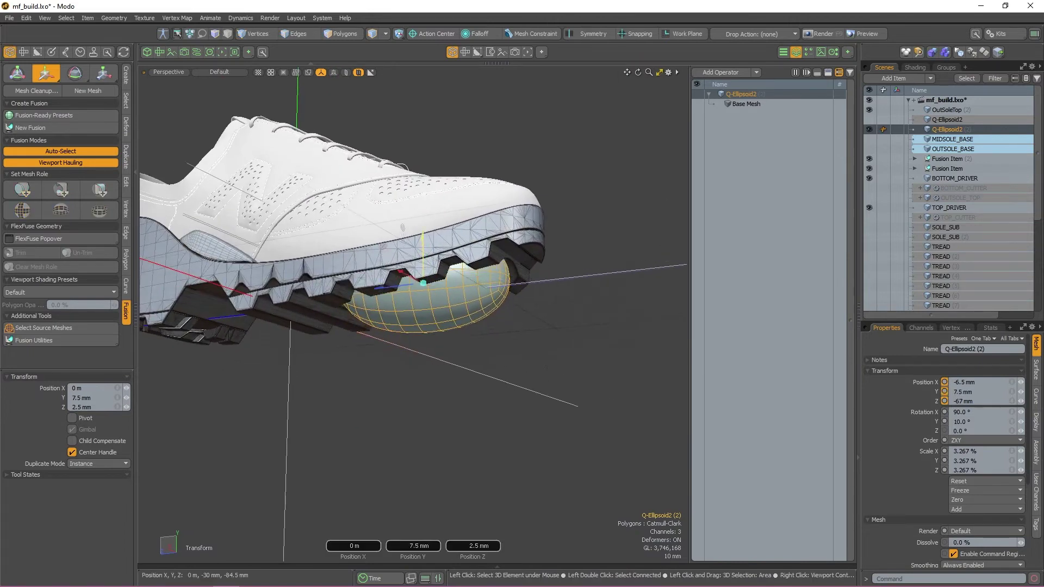
alt+drag(457, 294, 463, 267)
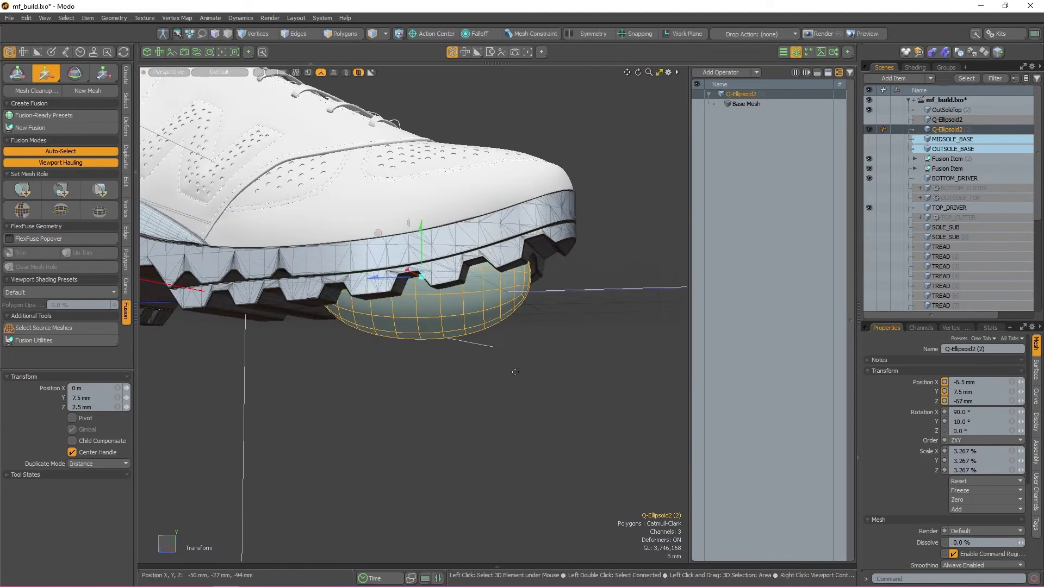
shift+click(568, 231)
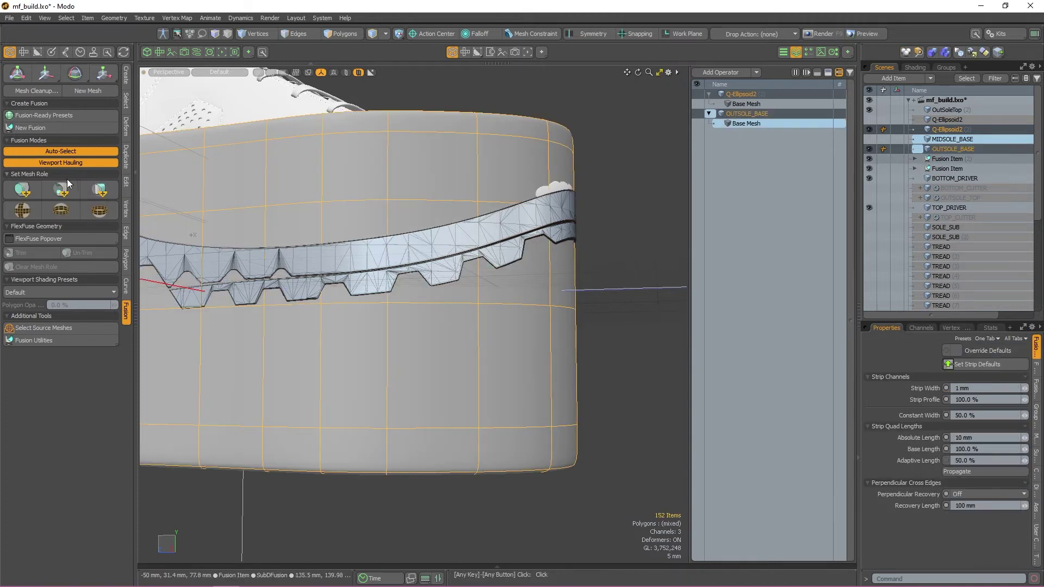
click(24, 189)
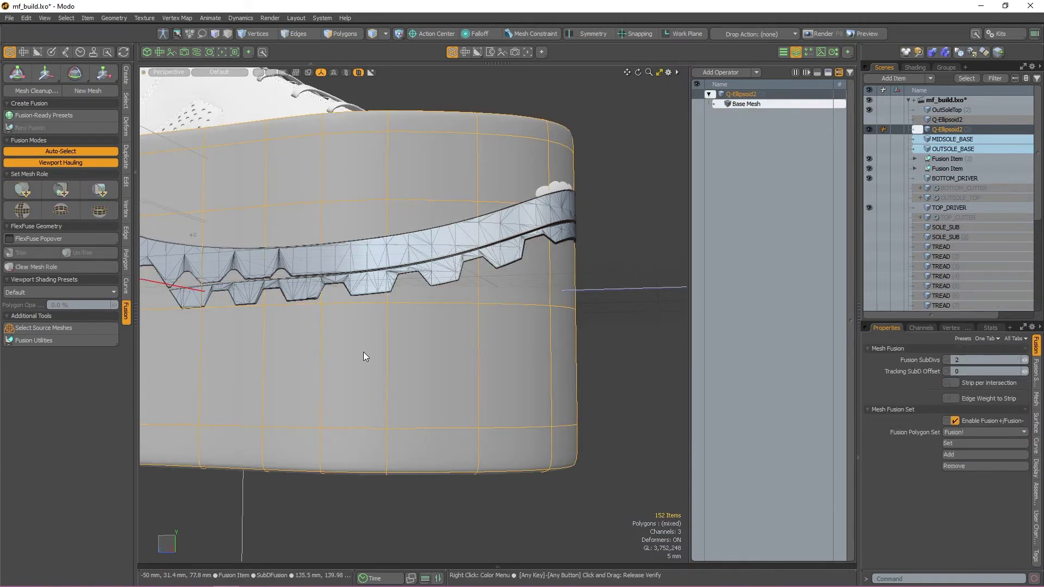
Select the ellipsoid copy Q-Ellipsoid2 (2) together with OUTSOLE_BOTTOM and trim them at the forefoot.
click(632, 361)
alt+right_drag(619, 331, 552, 307)
alt+drag(618, 325, 545, 334)
alt+right_drag(544, 334, 655, 384)
alt+drag(550, 391, 549, 333)
alt+right_drag(549, 334, 585, 360)
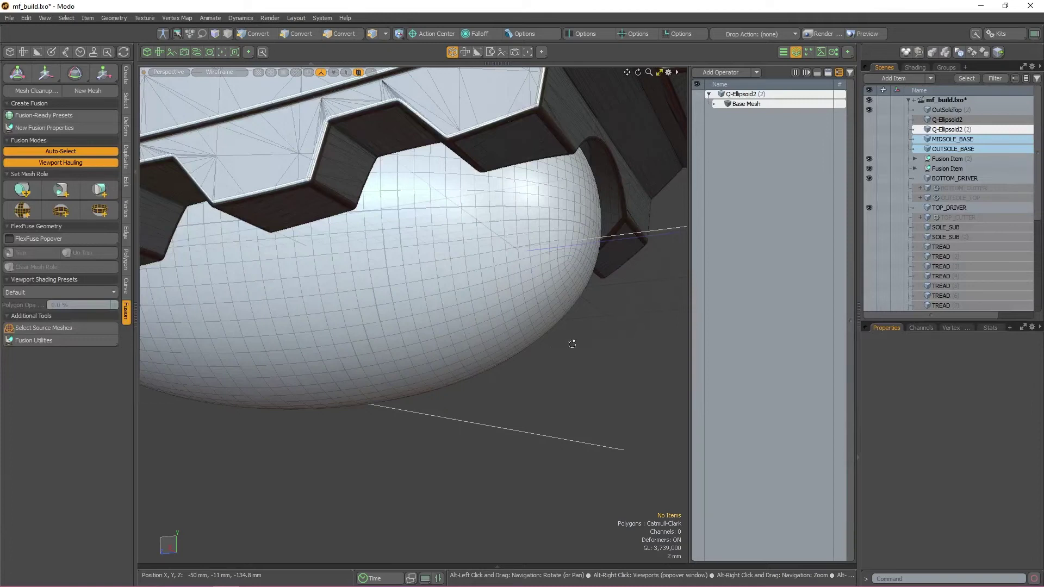
click(550, 314)
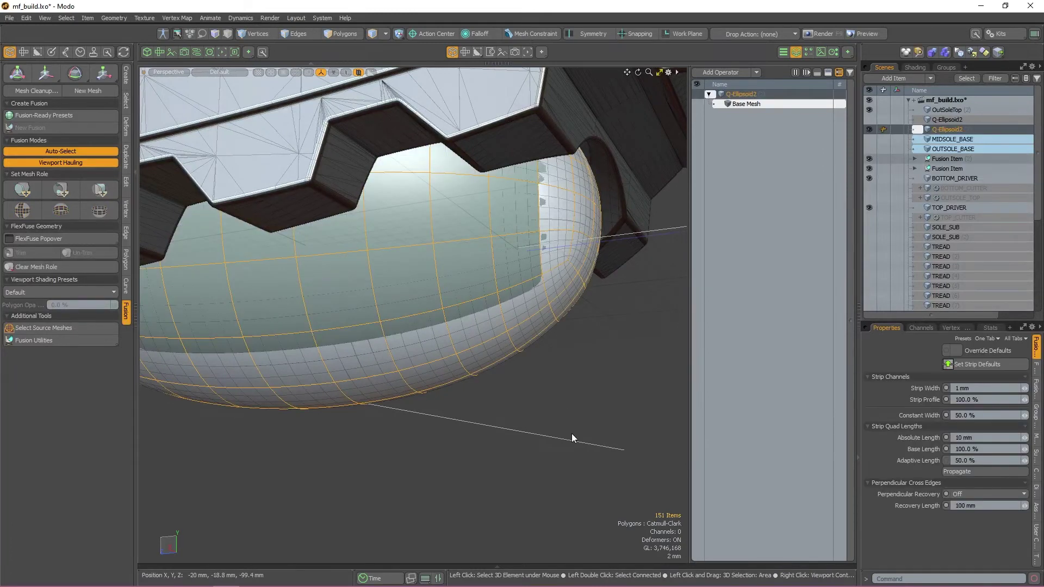
alt+drag(572, 434, 582, 397)
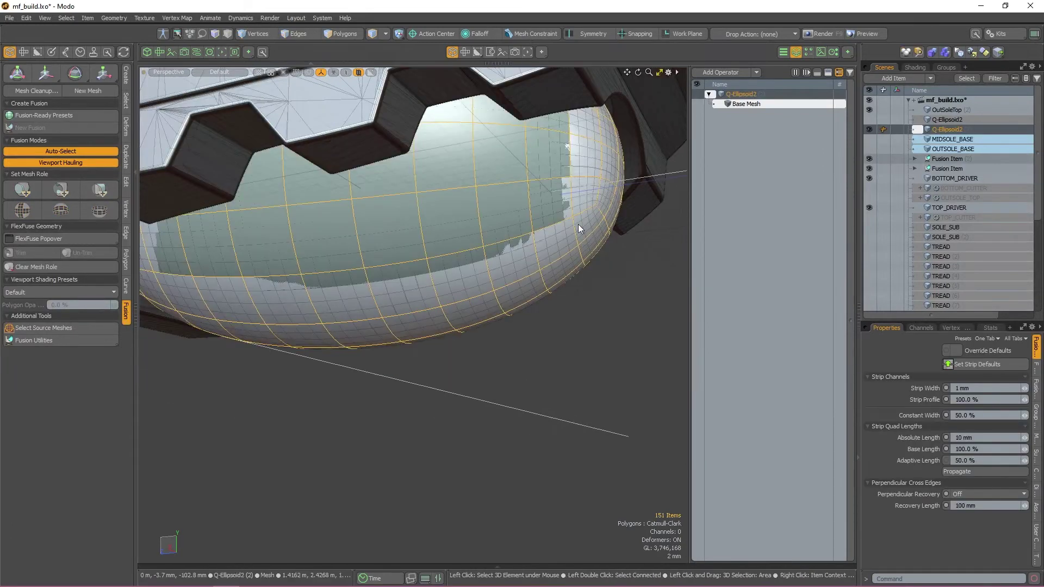
shift+click(648, 204)
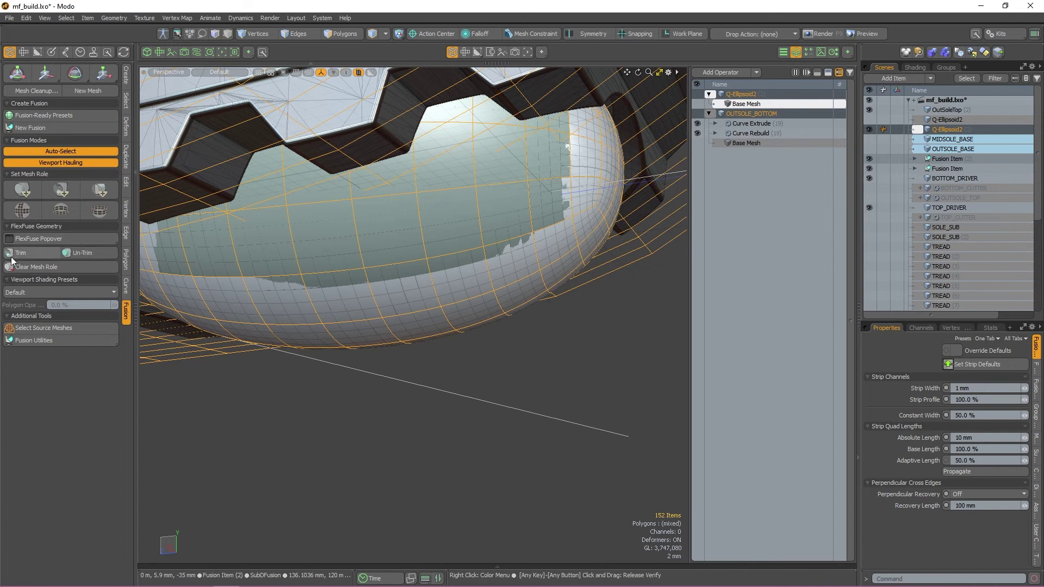
click(566, 354)
Add a new mesh item to the shoe scene and name it MODO_TEXT.
alt+drag(566, 353, 531, 342)
scroll(531, 341, down, 5)
alt+shift+drag(522, 305, 425, 321)
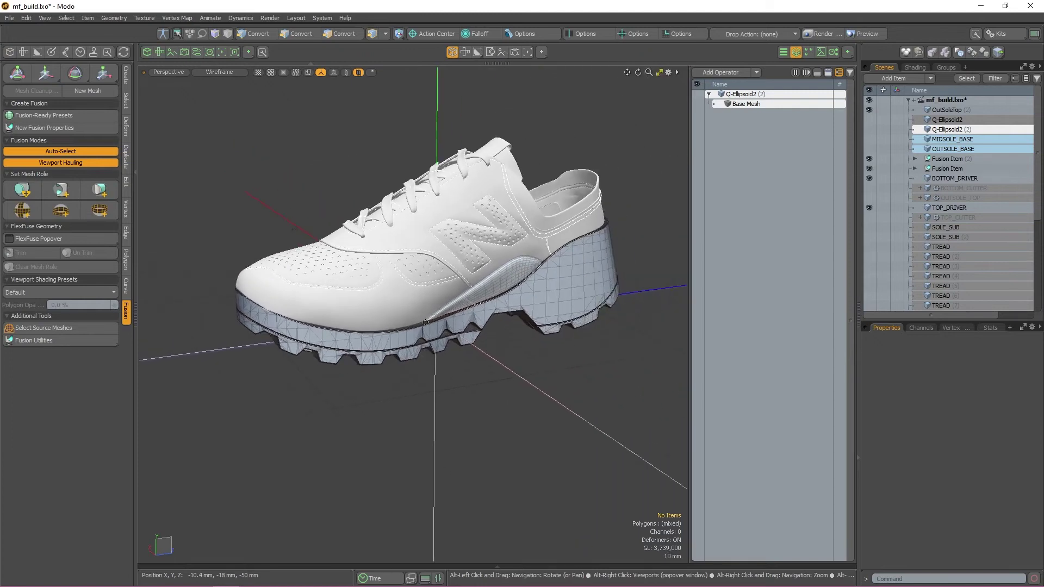
alt+drag(525, 311, 524, 314)
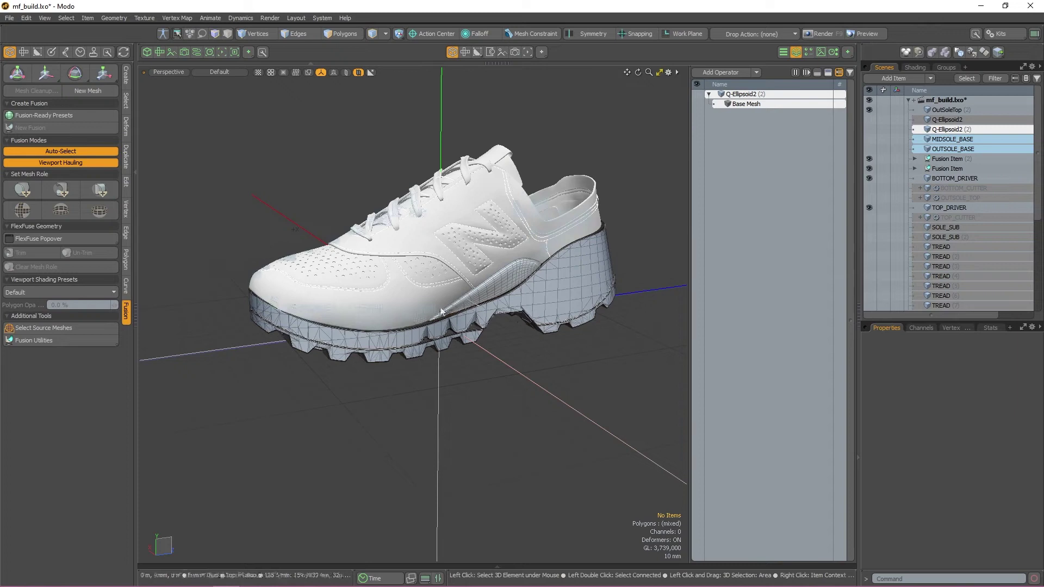
alt+drag(440, 312, 531, 288)
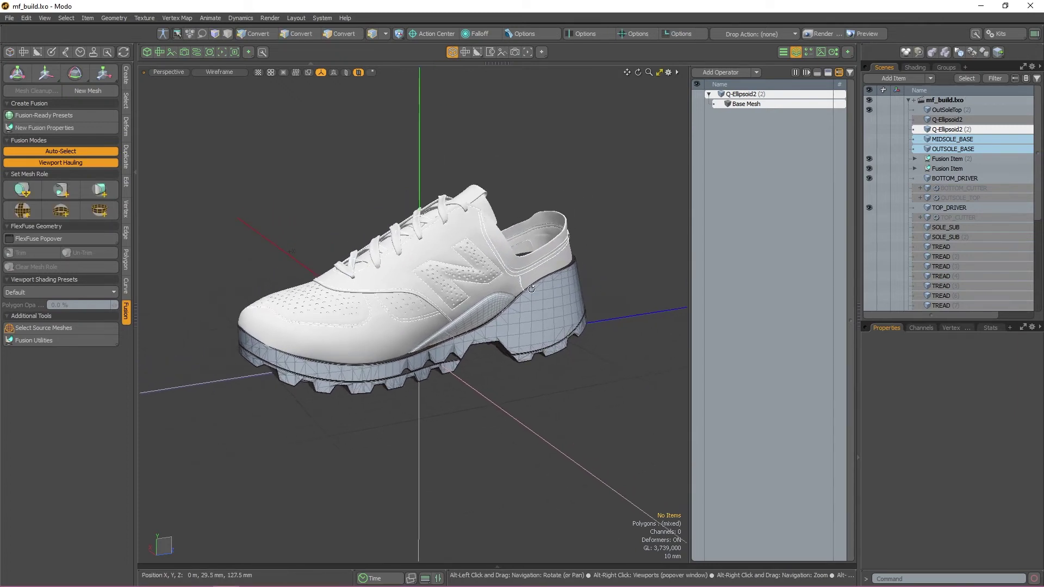
click(531, 288)
drag(972, 349, 849, 356)
text(MODO_TEXT)
key(Return)
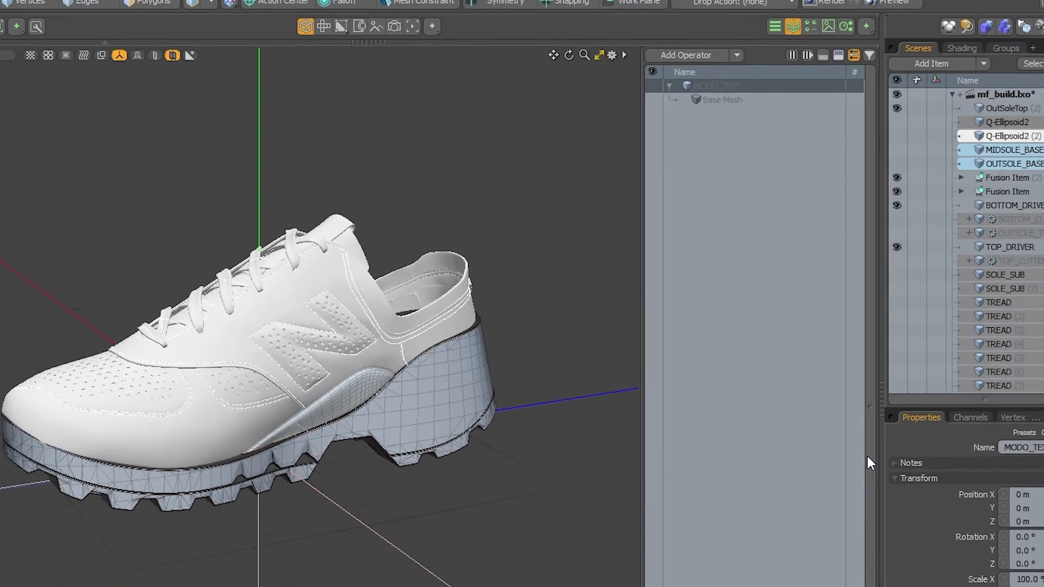
Add a Text mesh operation to MODO_TEXT and set its text to MODO.
click(666, 50)
text(text)
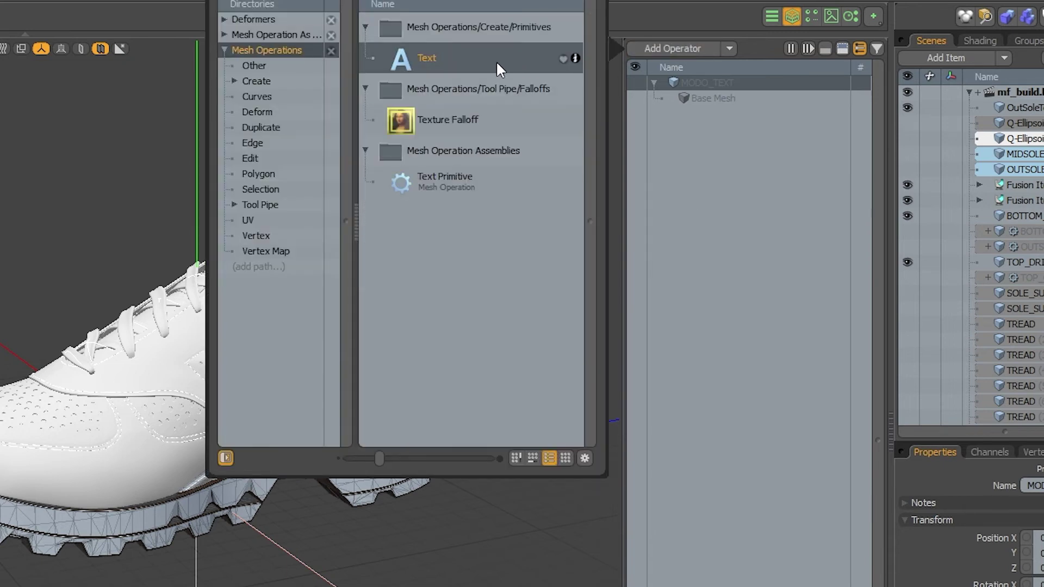
double_click(432, 56)
ctrl+alt+drag(518, 125, 228, 239)
click(1003, 424)
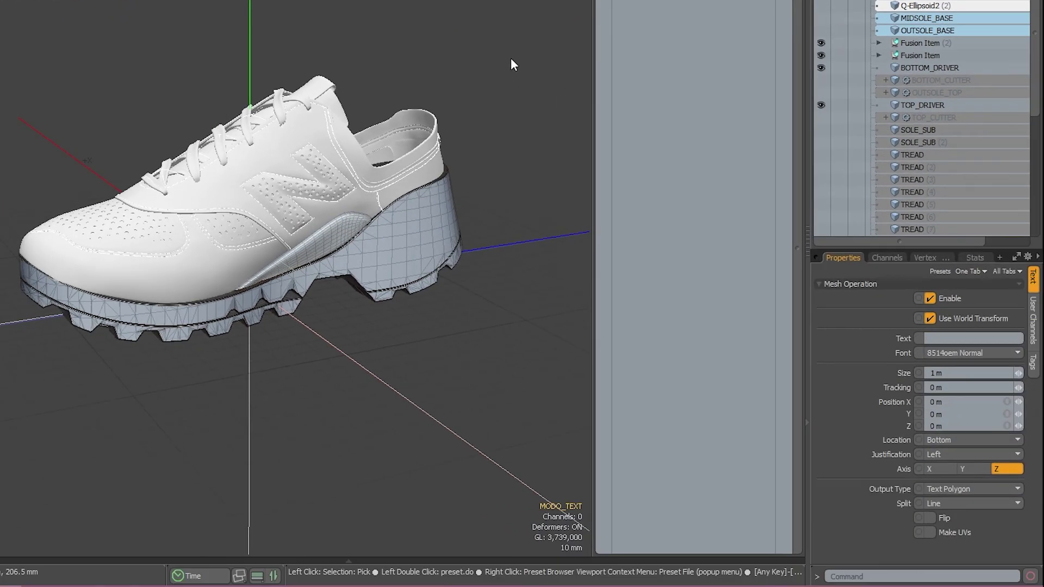
text(MODO)
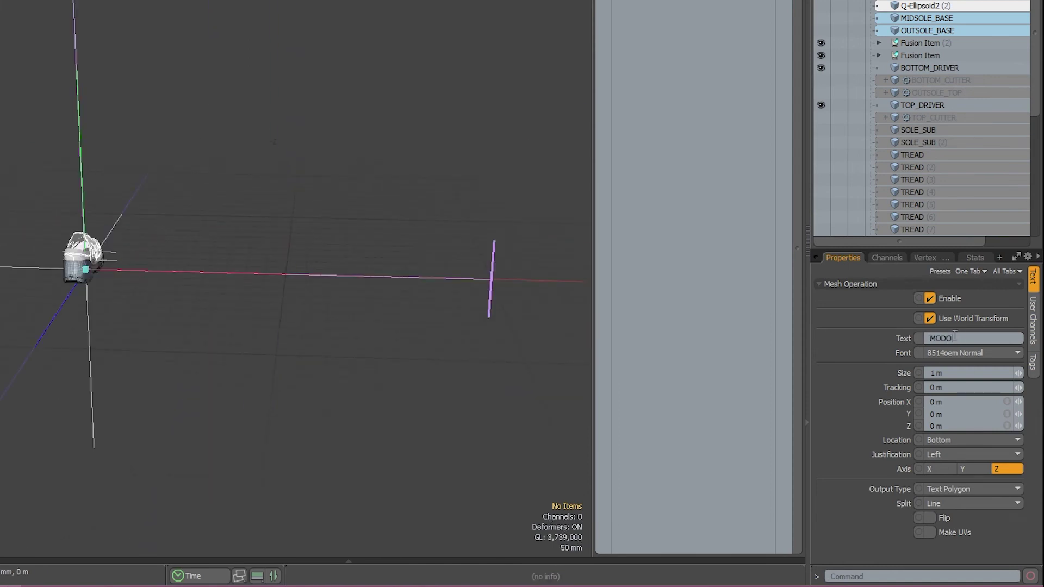
key(Return)
Set the text's font to Avenir Next Heavy Italic and its output type to Bezier.
click(983, 353)
click(918, 304)
scroll(466, 210, down, 6)
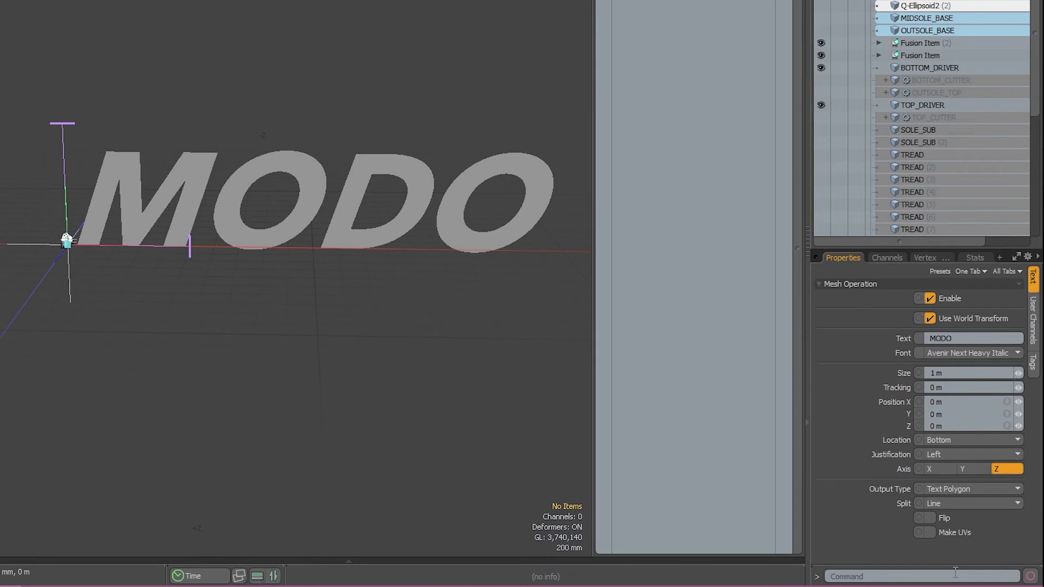
click(982, 488)
click(981, 497)
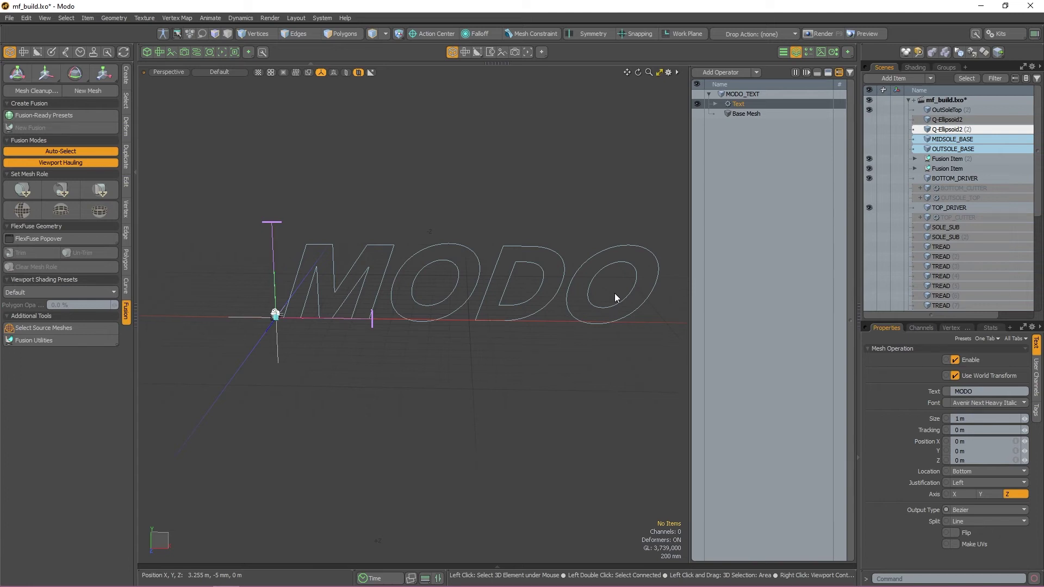
Add a Transform Effector to MODO_TEXT's operation stack and scale the text item down to roughly fit the shoe.
click(730, 74)
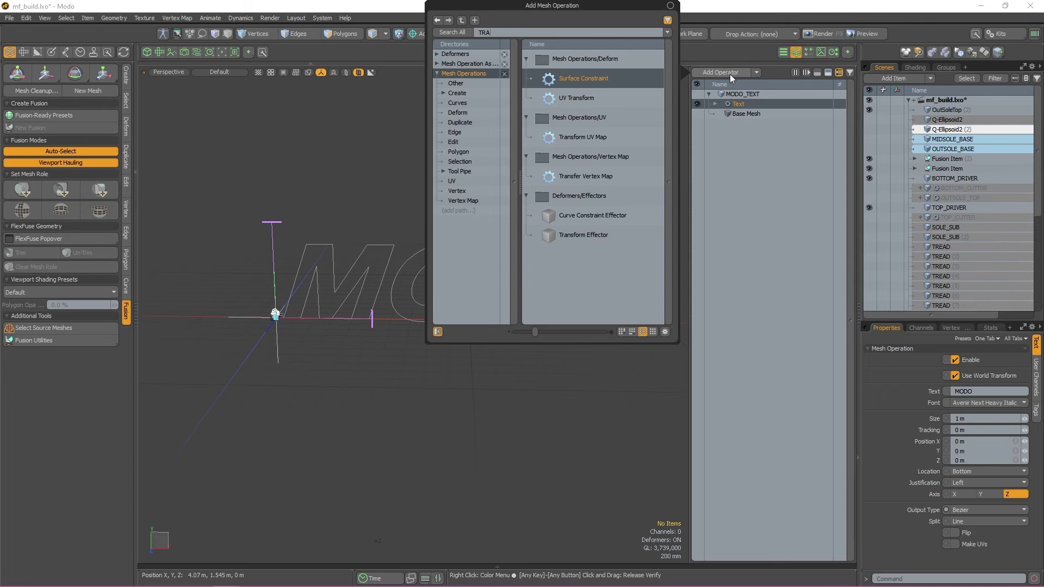
double_click(602, 233)
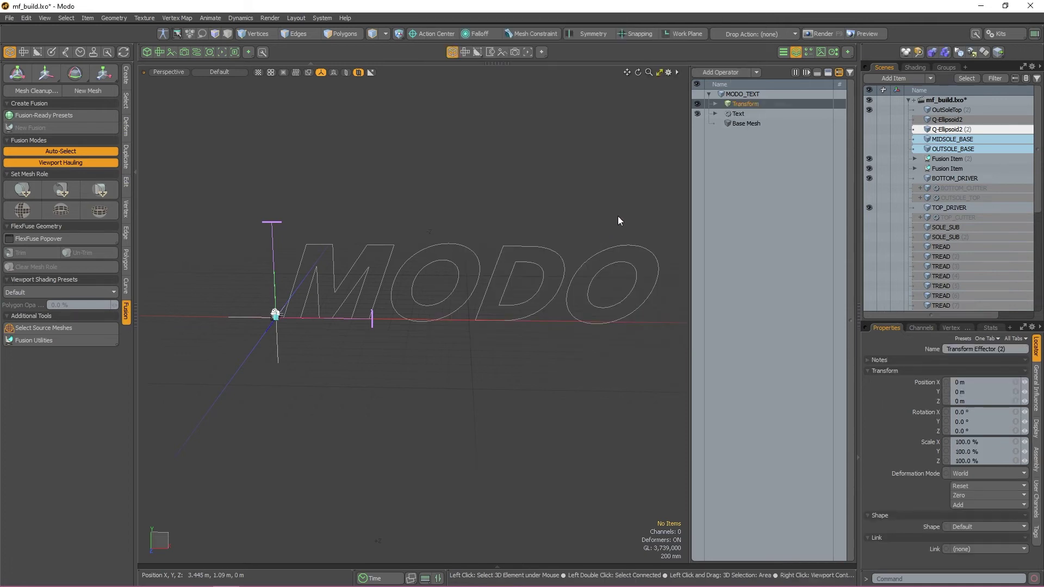
click(442, 242)
key(r)
drag(275, 316, 225, 317)
scroll(283, 317, up, 10)
alt+drag(315, 293, 443, 263)
scroll(424, 282, down, 8)
drag(351, 346, 332, 346)
Move, rotate and scale the MODO text alongside the heel, at about -85.5° in Y, 27.5° in Z and 1.2% scale.
key(w)
mouse_move(418, 328)
mouse_down()
mouse_move(334, 343)
mouse_move(413, 348)
mouse_up()
key(e)
drag(264, 410, 410, 410)
key(r)
drag(326, 379, 279, 379)
key(e)
key(w)
alt+drag(348, 326, 405, 342)
drag(214, 384, 348, 350)
key(e)
drag(335, 305, 296, 267)
key(w)
key(r)
drag(241, 366, 333, 384)
key(w)
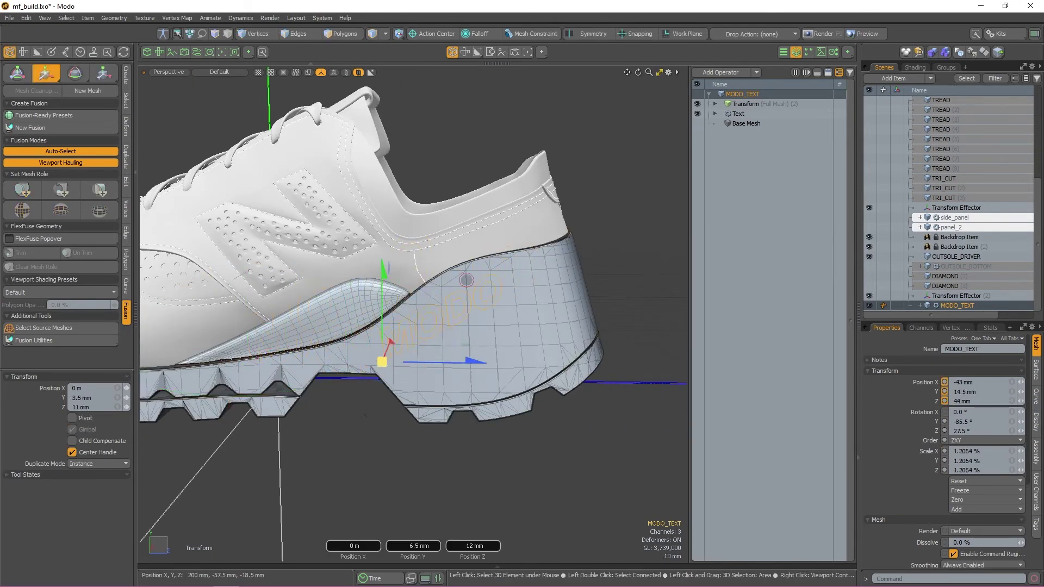
Refine the text's placement along the heel to about -33.4, 16.4, 45.9 mm, rotated -94° in Y and 36.5° in Z, at 1.01% scale.
key(e)
drag(473, 303, 468, 297)
scroll(472, 305, up, 3)
key(w)
drag(353, 379, 325, 389)
key(r)
key(w)
key(e)
drag(408, 320, 400, 312)
key(w)
drag(330, 302, 331, 294)
mouse_move(467, 356)
alt+mouse_down()
mouse_move(356, 364)
mouse_move(467, 375)
alt+mouse_up()
drag(402, 399, 453, 395)
key(e)
drag(353, 426, 342, 422)
alt+drag(347, 402, 261, 429)
key(w)
drag(378, 394, 529, 402)
key(space)
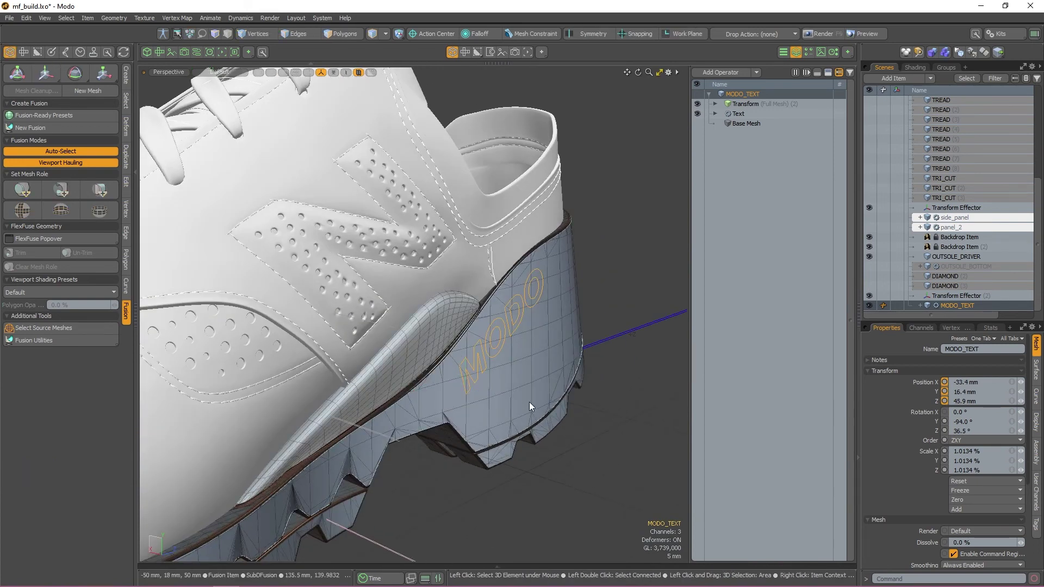
Select MODO_TEXT together with MIDSOLE_BASE and apply the text curves to the midsole as a surface strip.
shift+click(576, 310)
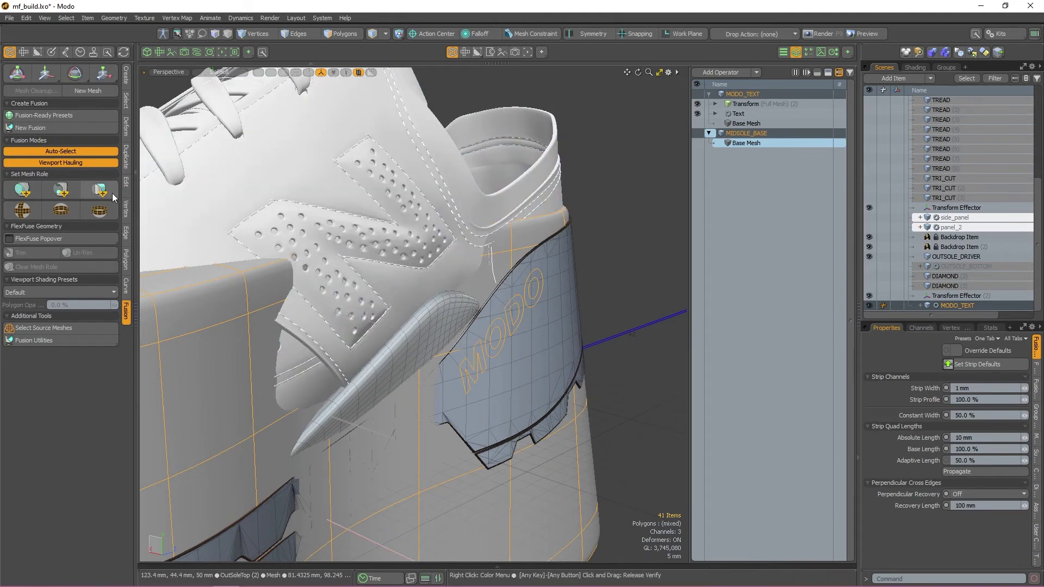
click(21, 210)
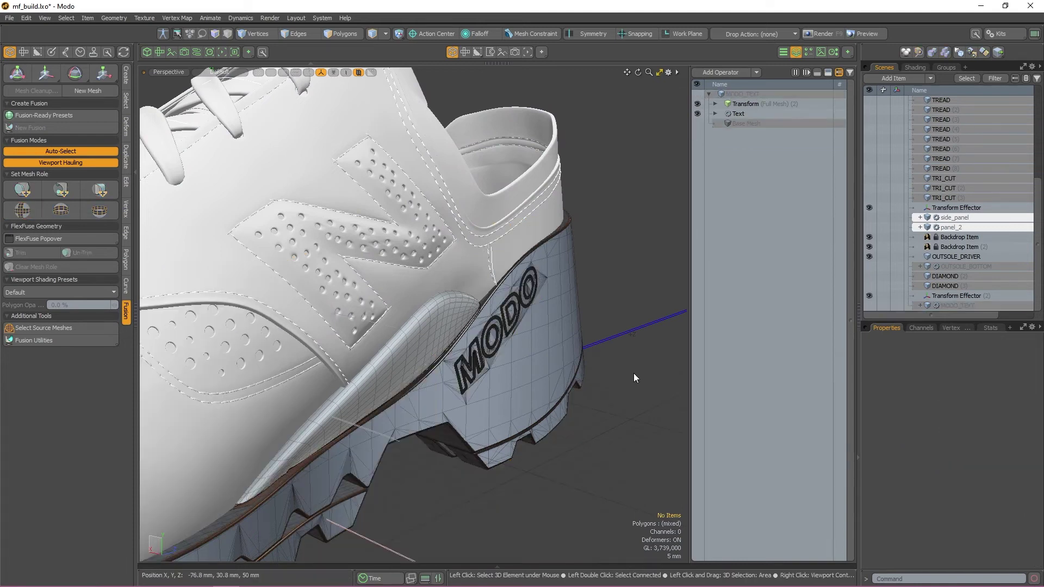
Select the MODO lettering's strips, override their default strip settings and reduce the strip width.
alt+drag(633, 373, 476, 301)
scroll(544, 337, up, 8)
click(476, 300)
scroll(473, 294, up, 8)
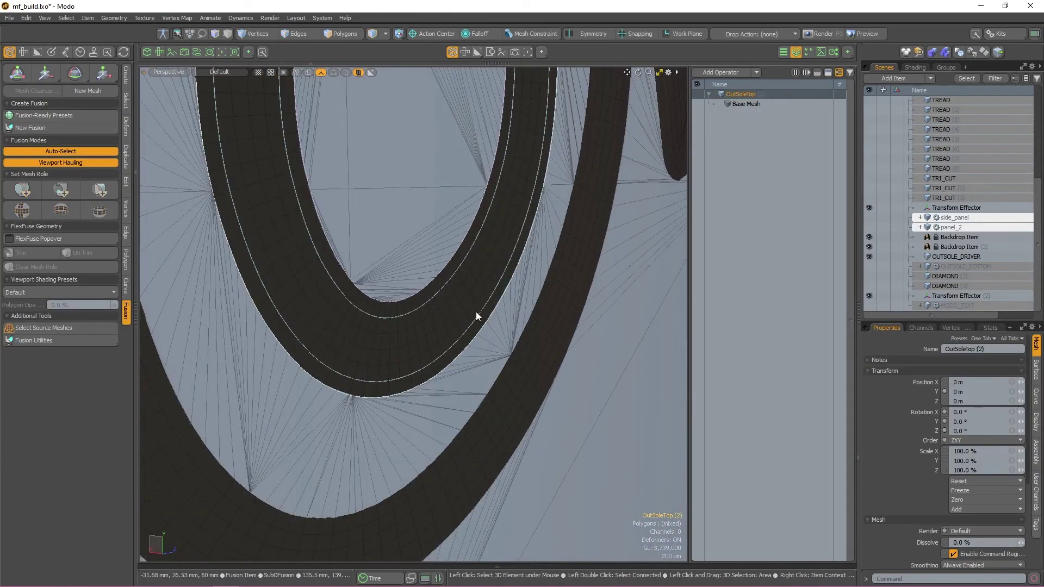
scroll(476, 317, down, 10)
alt+drag(392, 284, 429, 291)
click(956, 352)
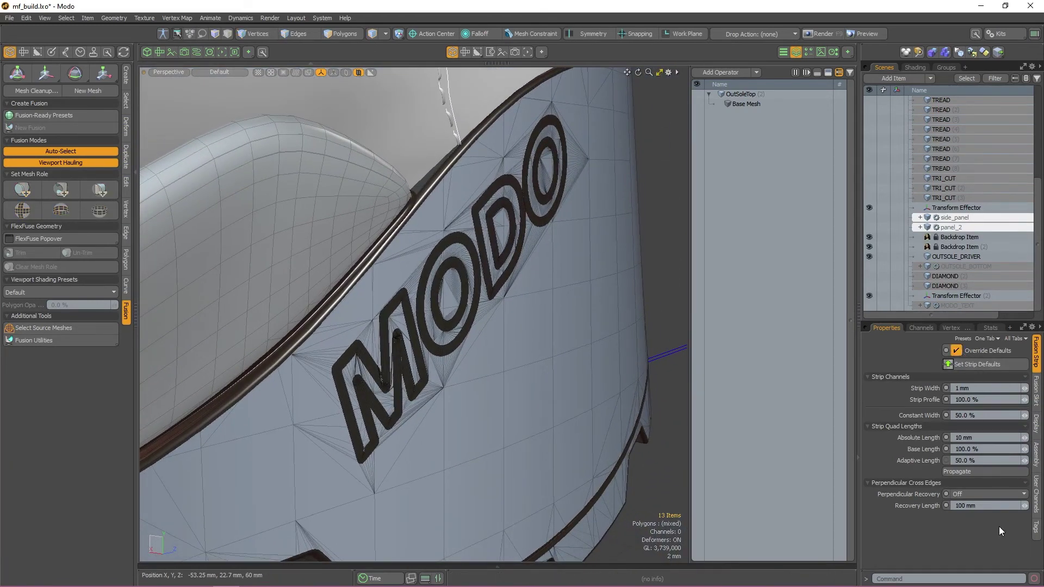
click(1024, 389)
click(1024, 389)
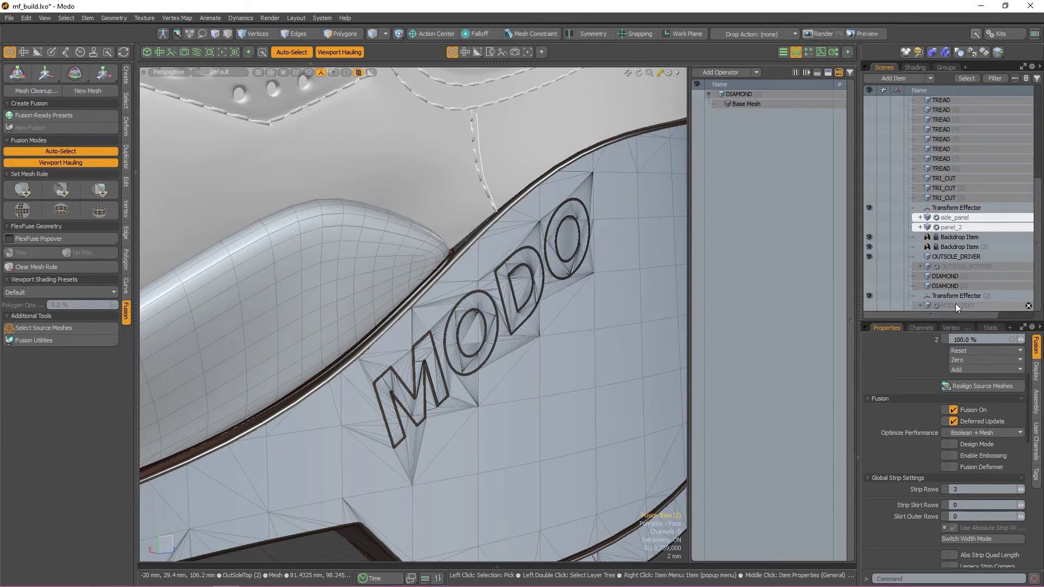
Select MODO_TEXT and enable Mesh Fusion embossing for it.
click(954, 304)
scroll(990, 421, down, 2)
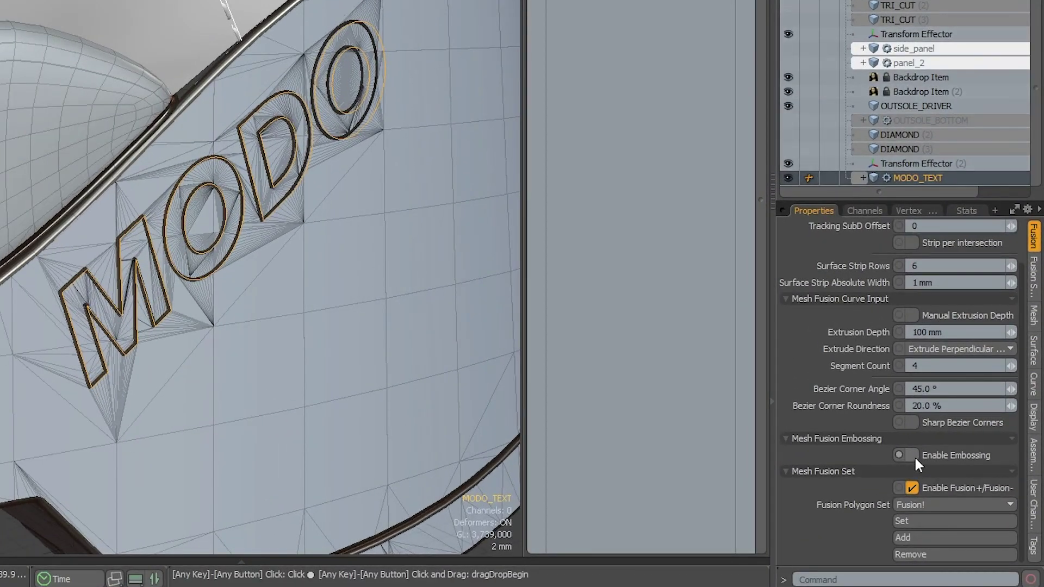
click(911, 456)
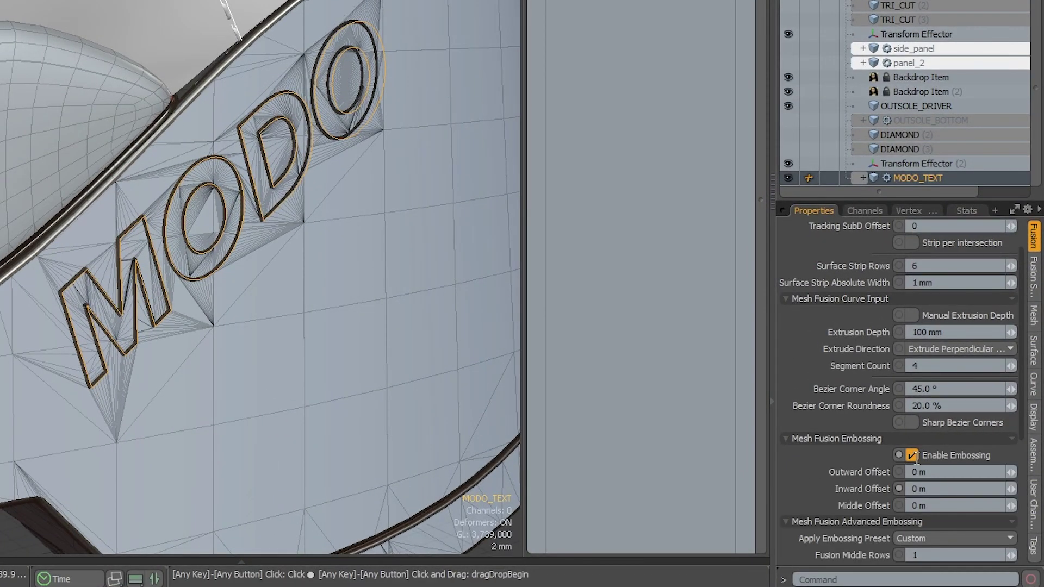
Examine the MODO lettering on the heel and its embossing offset and advanced embossing settings.
alt+drag(455, 205, 296, 207)
scroll(911, 348, down, 5)
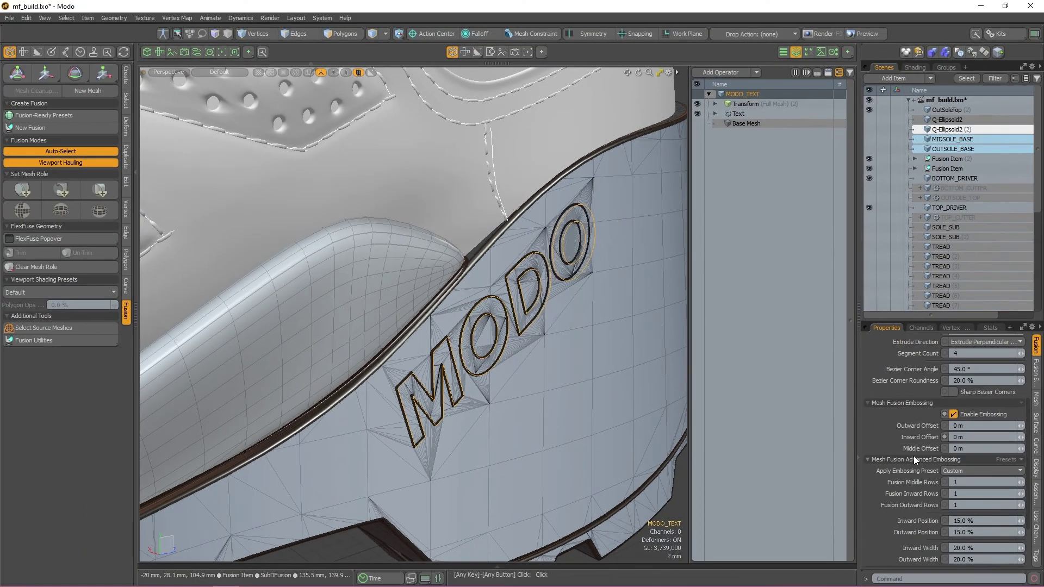
click(961, 169)
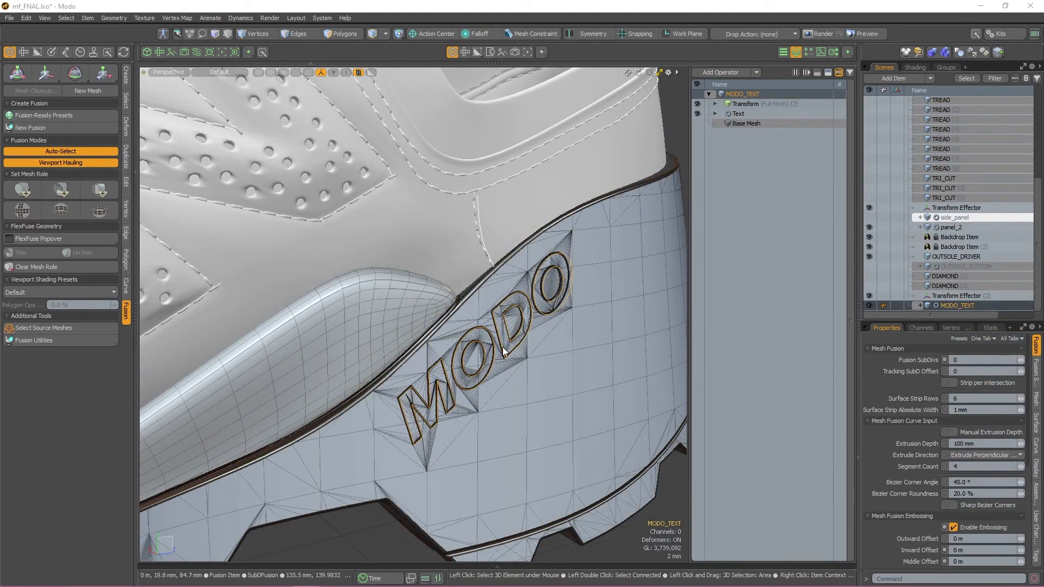
mouse_move(525, 368)
alt+mouse_down()
mouse_move(579, 368)
mouse_move(532, 354)
alt+mouse_up()
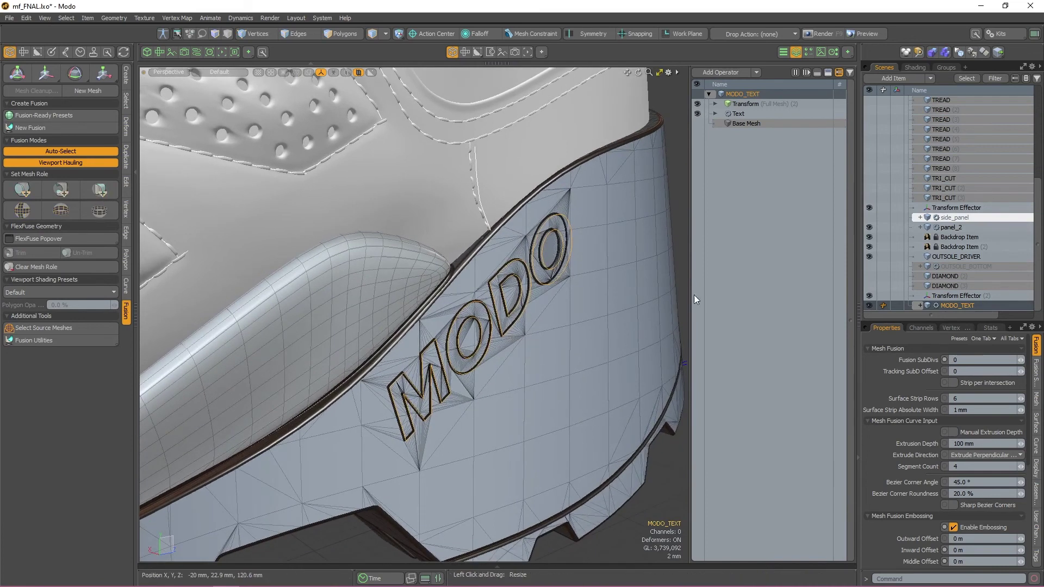
scroll(990, 513, down, 3)
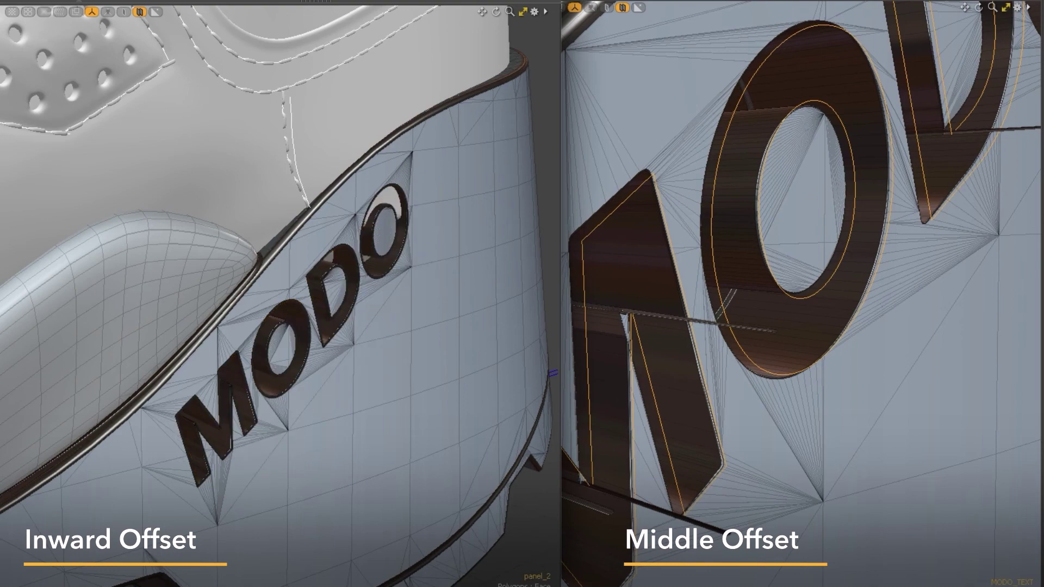
alt+drag(835, 348, 703, 313)
alt+drag(399, 283, 441, 307)
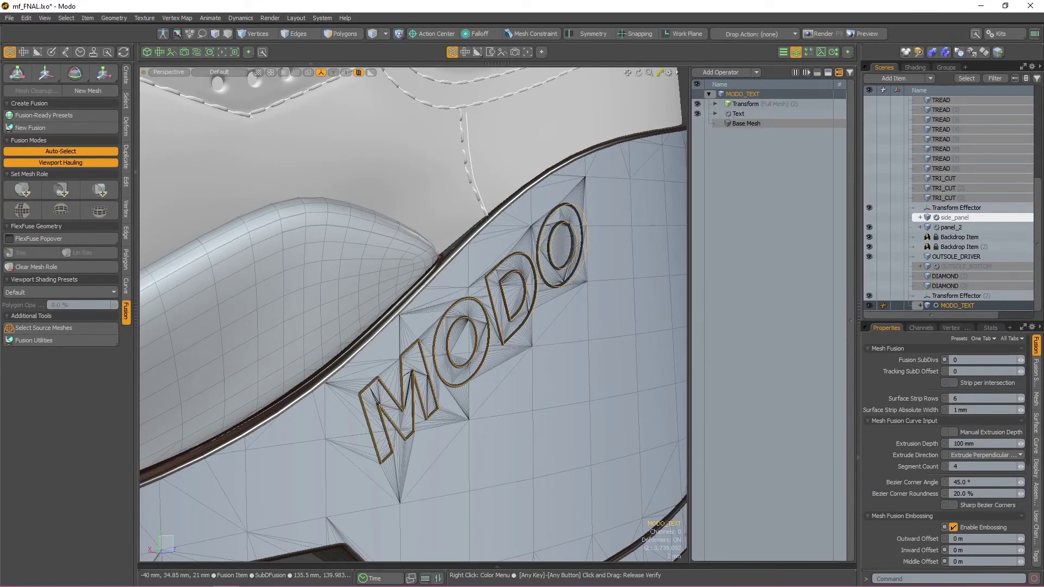
alt+drag(284, 442, 454, 420)
scroll(901, 501, down, 3)
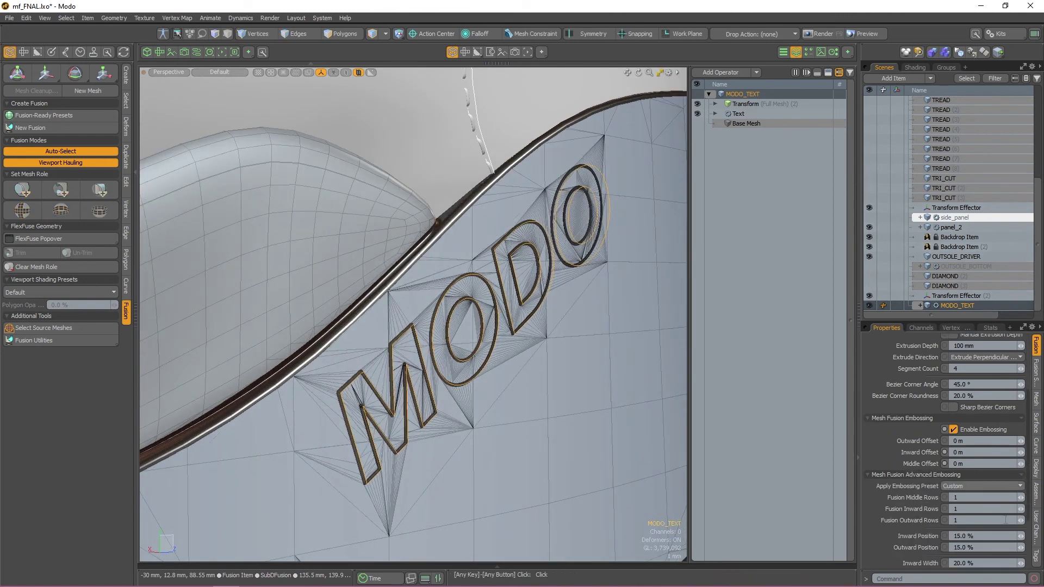
Set MODO_TEXT's embossing Inward Offset to 1 mm and Middle Offset to 500 um.
drag(970, 452, 918, 453)
text(1)
key(Return)
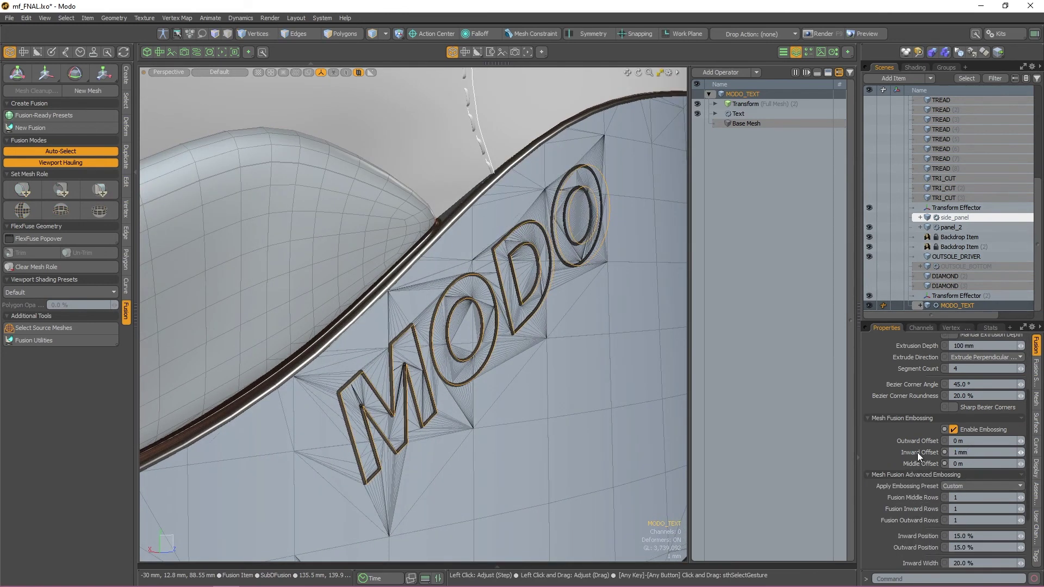
alt+drag(625, 359, 527, 356)
drag(967, 464, 826, 460)
text(500um)
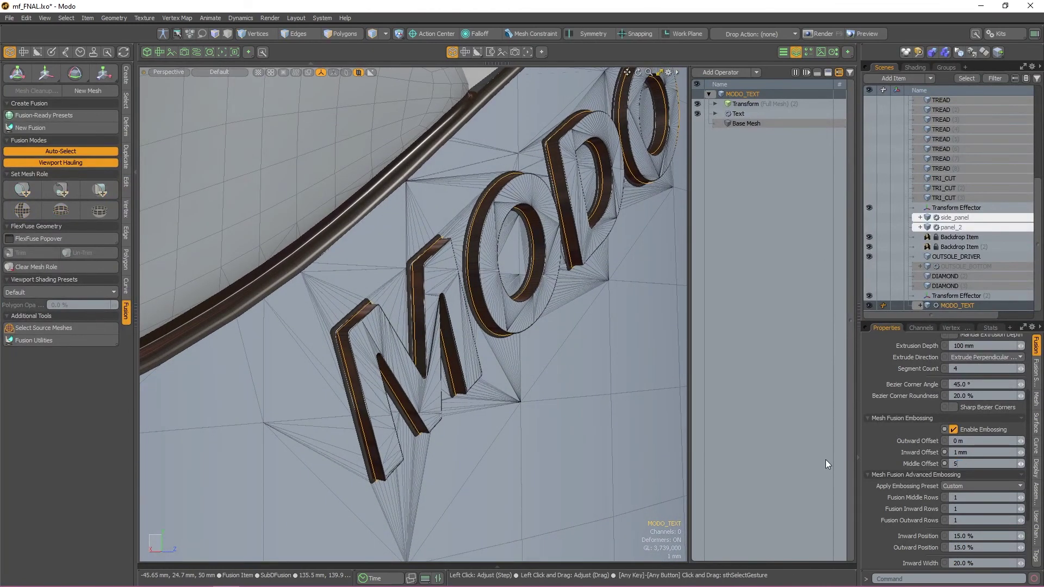
key(Return)
Inspect the embossed MODO lettering up close and the complete shoe from several angles.
alt+right_drag(635, 272, 578, 276)
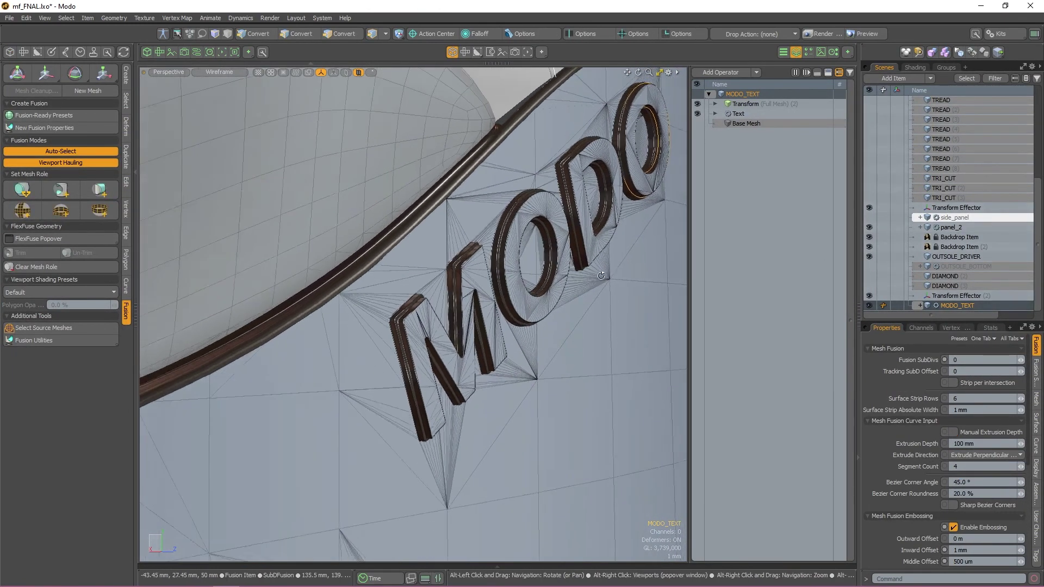
alt+drag(577, 277, 551, 288)
alt+right_drag(551, 288, 579, 294)
alt+drag(578, 293, 563, 316)
alt+right_drag(562, 315, 524, 304)
alt+drag(524, 305, 554, 296)
alt+shift+drag(554, 296, 552, 270)
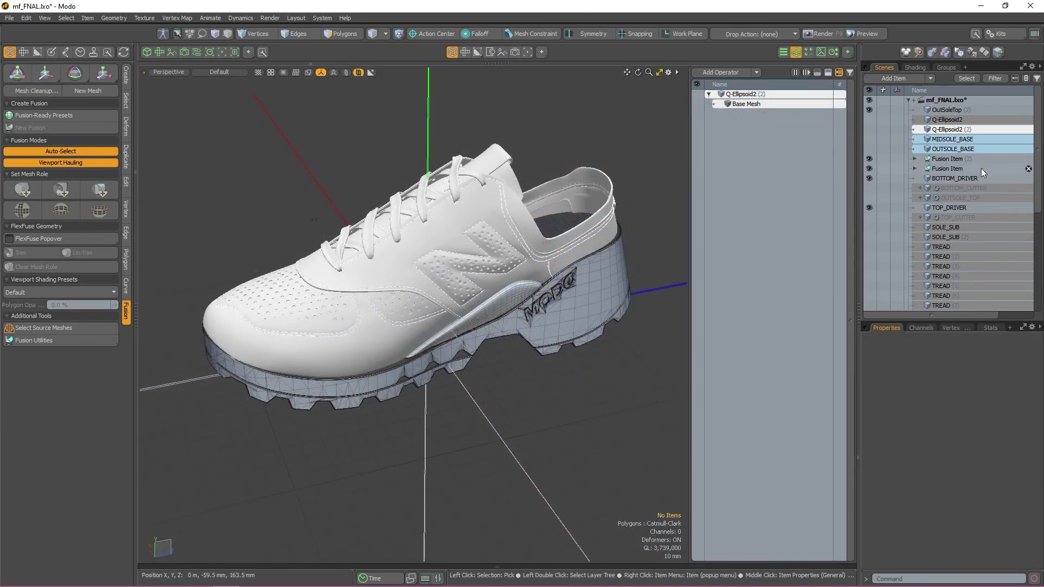
Set the output mesh mode of the midsole's Fusion Item to Airtight Final.
click(973, 168)
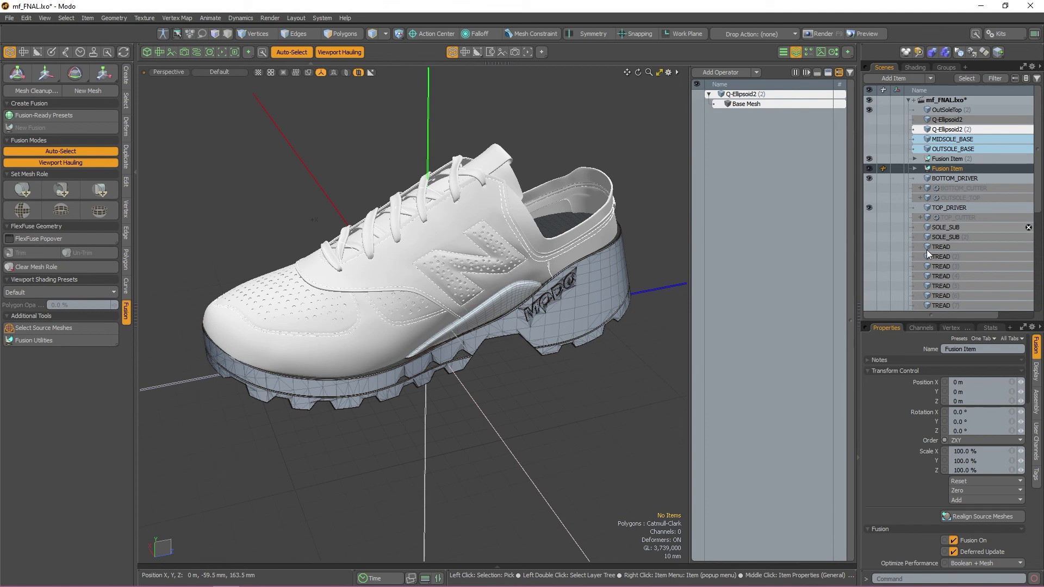
scroll(918, 443, down, 10)
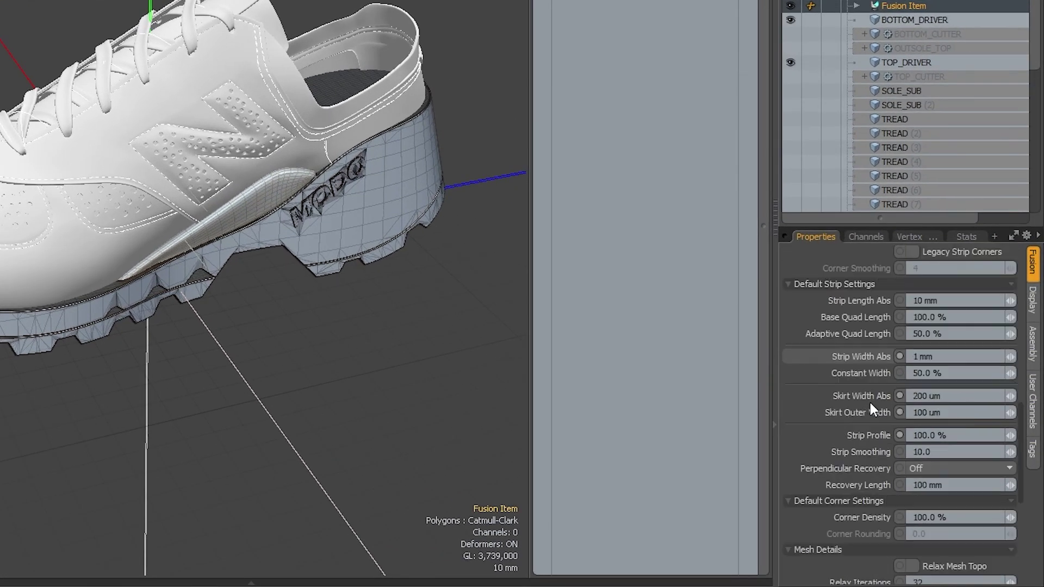
scroll(869, 404, down, 5)
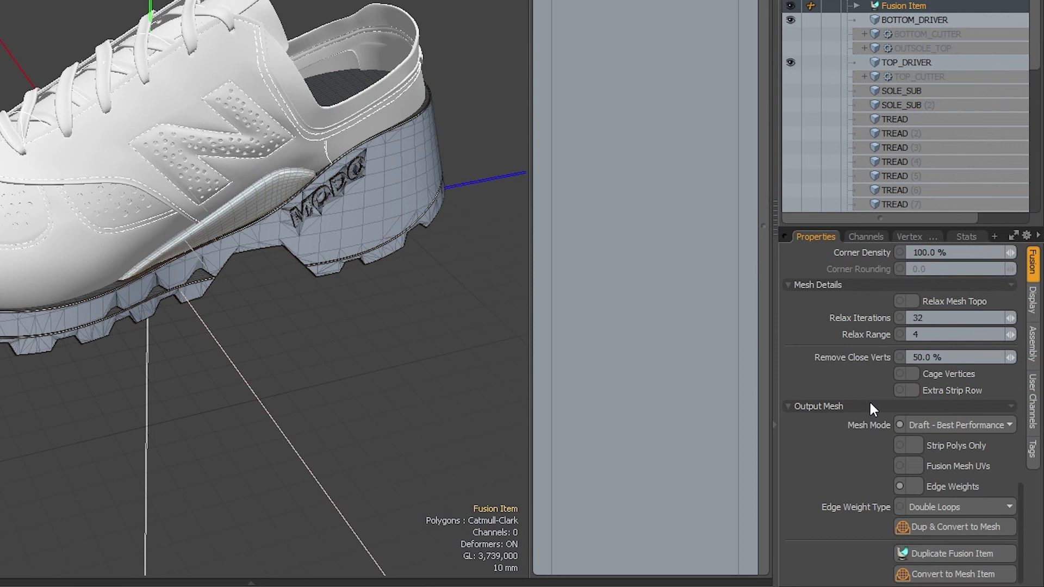
click(962, 424)
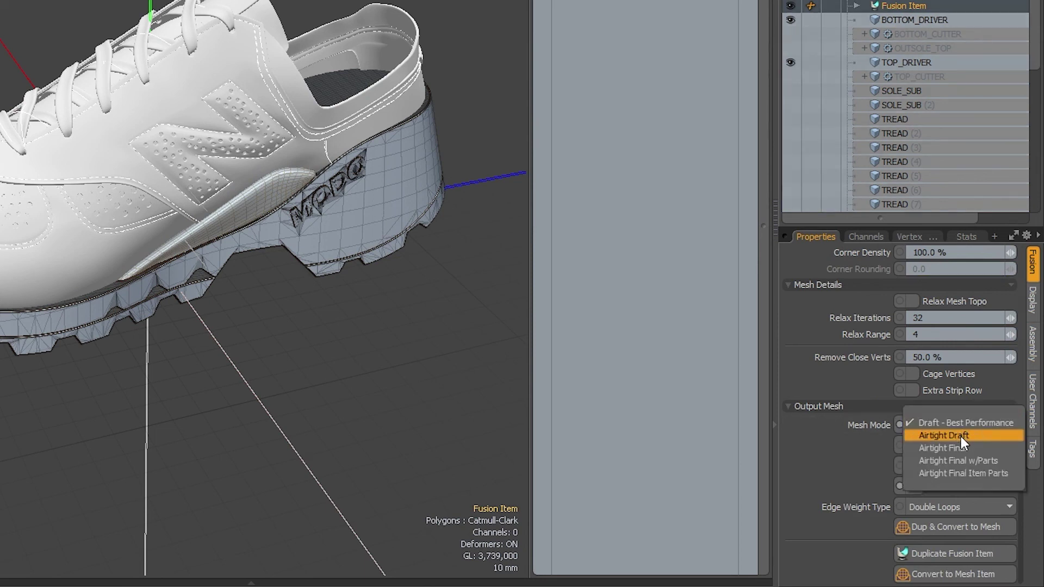
click(961, 448)
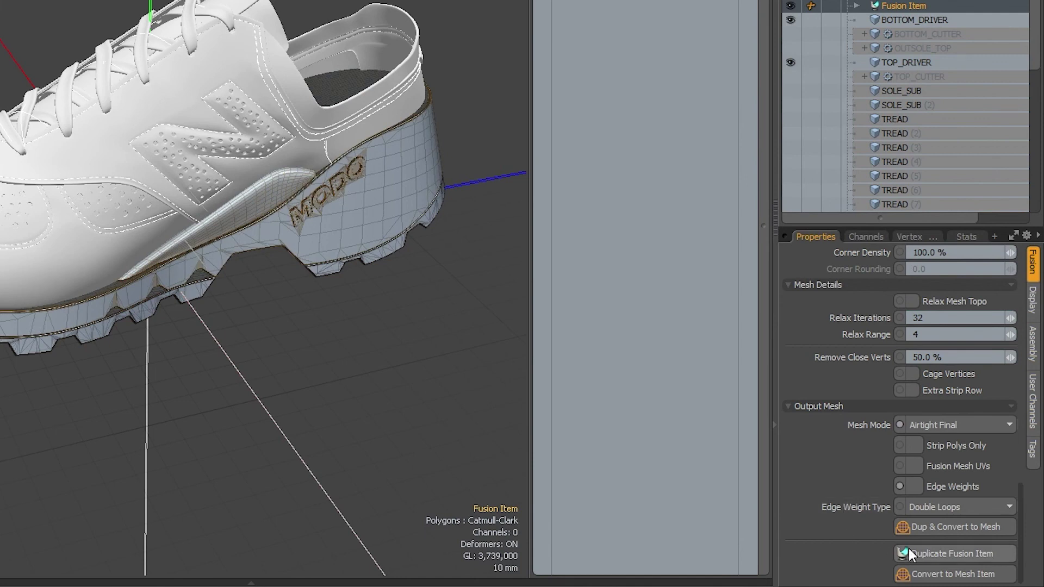
Duplicate and convert the midsole fusion to a mesh named MIDSOLE_MESH, keeping the Duplicate Original option on.
click(964, 524)
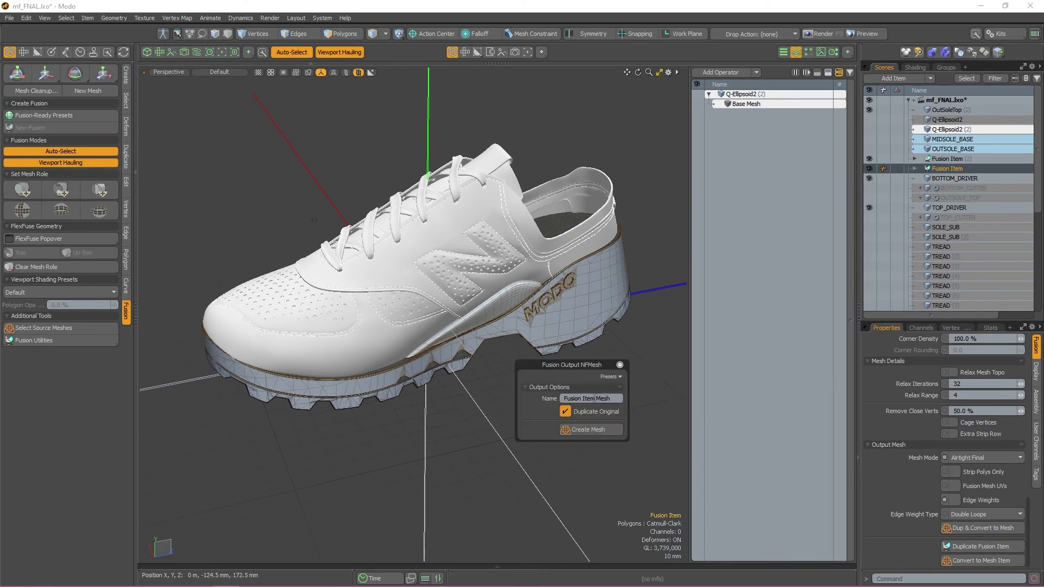
triple_click(594, 399)
text(MIDSOLE_MESH)
click(592, 429)
Select the outsole's Fusion Item (2) and set its output mesh mode to Airtight Final.
alt+drag(560, 377, 456, 379)
click(457, 379)
click(960, 461)
click(967, 467)
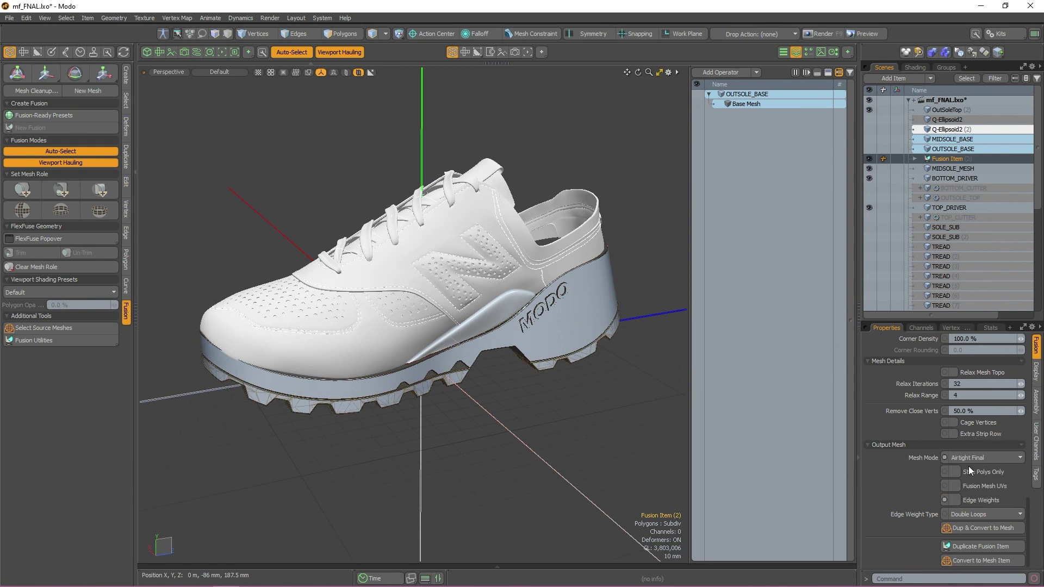
Duplicate and convert the outsole fusion to a mesh named OUTSOLE_MESH and inspect the complete shoe.
click(978, 528)
click(673, 399)
text(OUTSOLE_MESH)
click(663, 430)
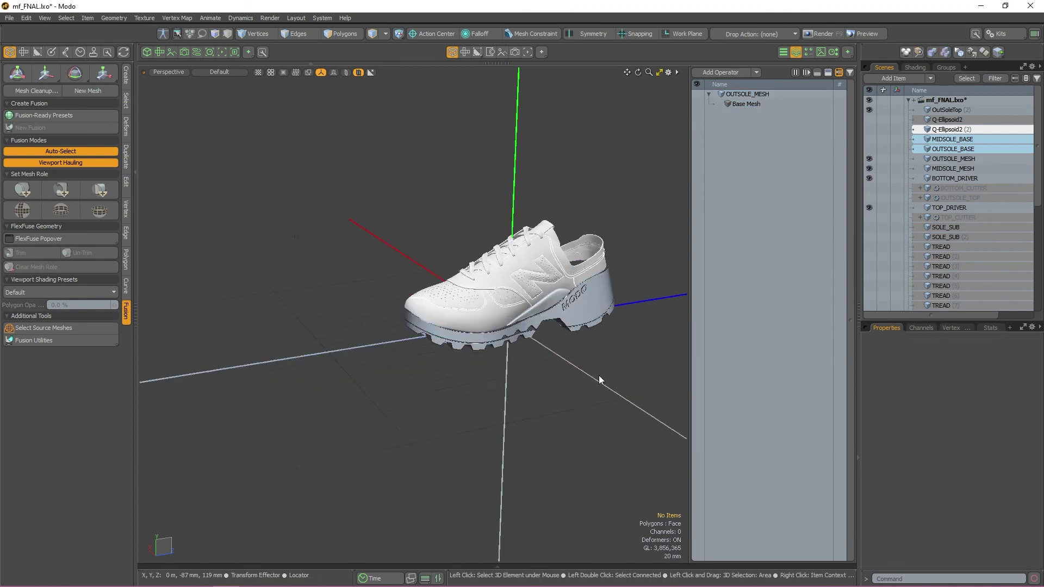
click(599, 376)
alt+drag(598, 376, 485, 272)
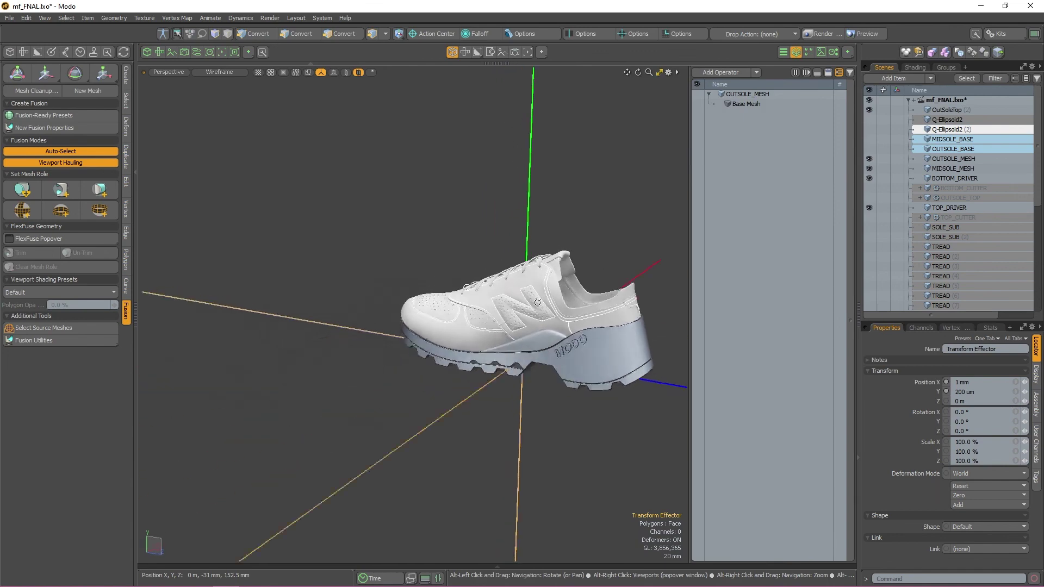